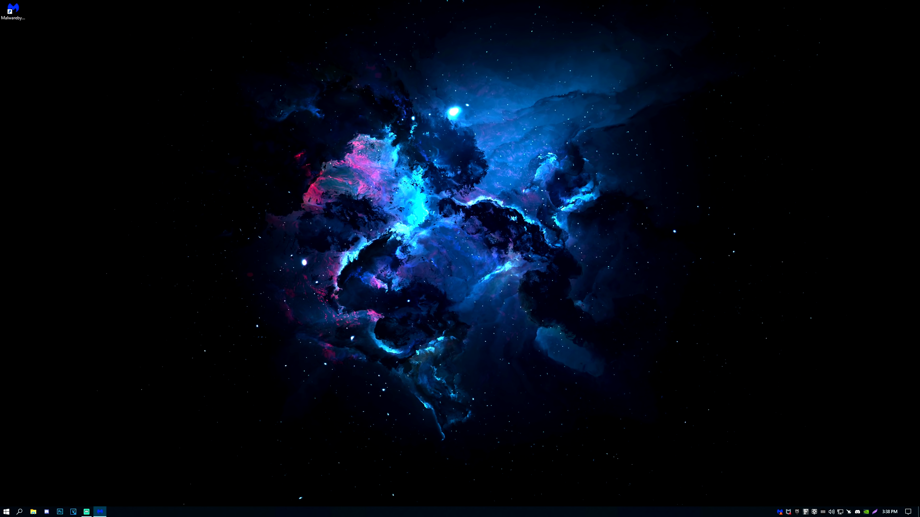
Continue with the free version of Malwarebytes and open it without entering an e-mail for the mailing list
click(459, 298)
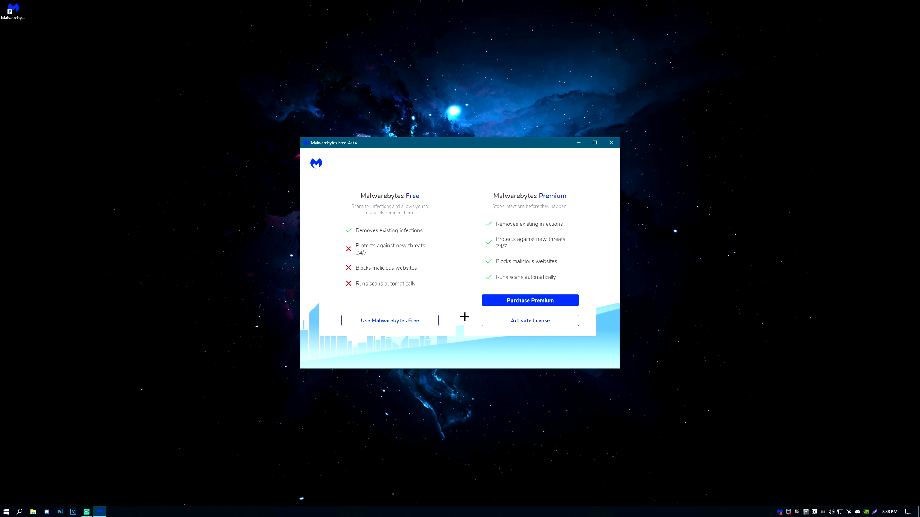
click(402, 320)
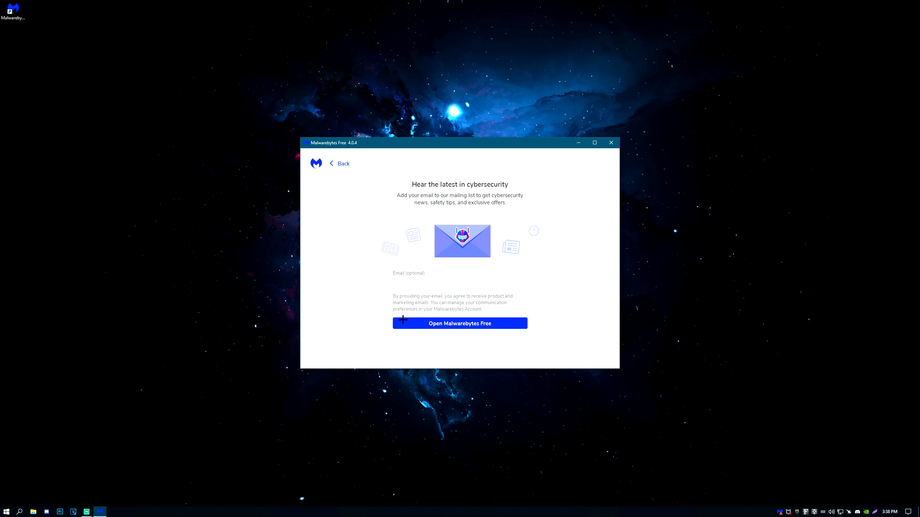
click(485, 322)
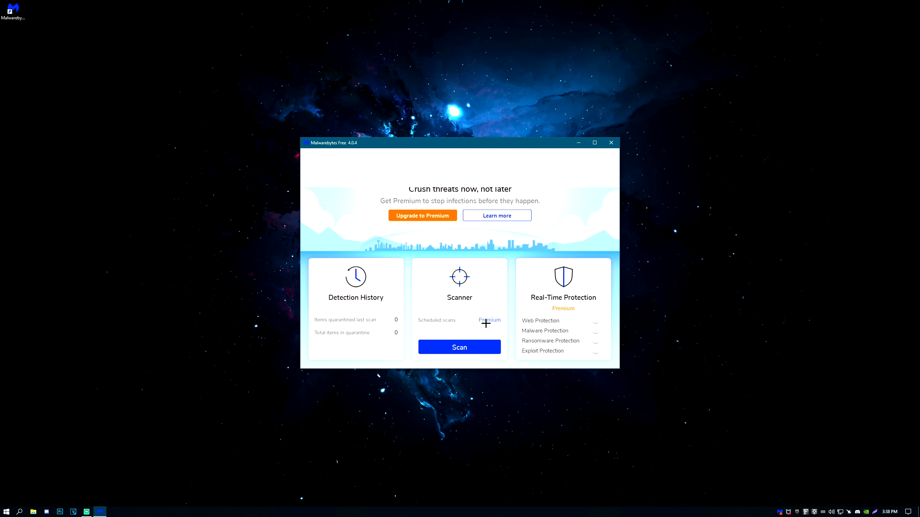
Run a Malwarebytes threat scan, dismiss its summary and close the program
click(461, 348)
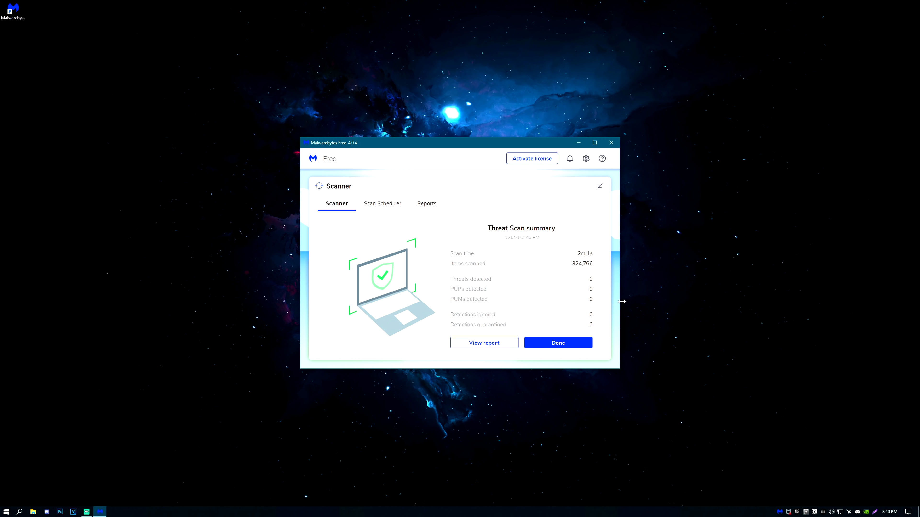
click(571, 344)
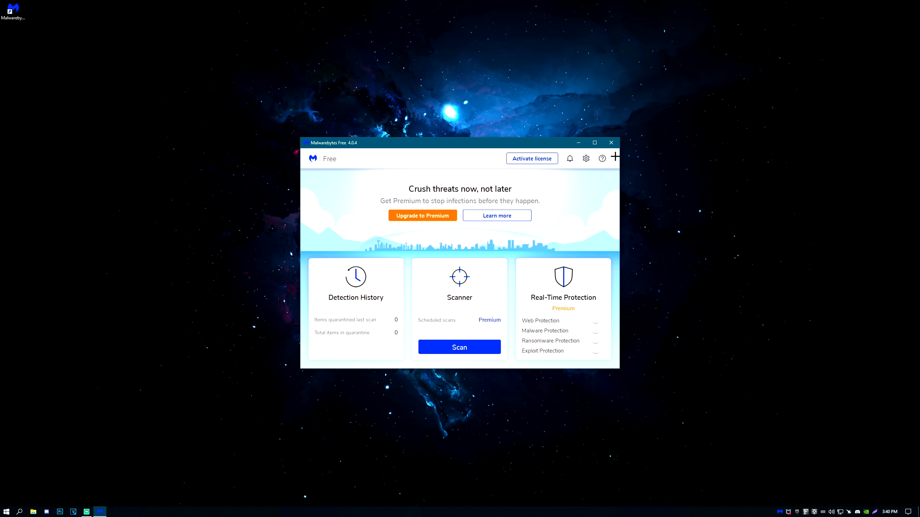
click(611, 142)
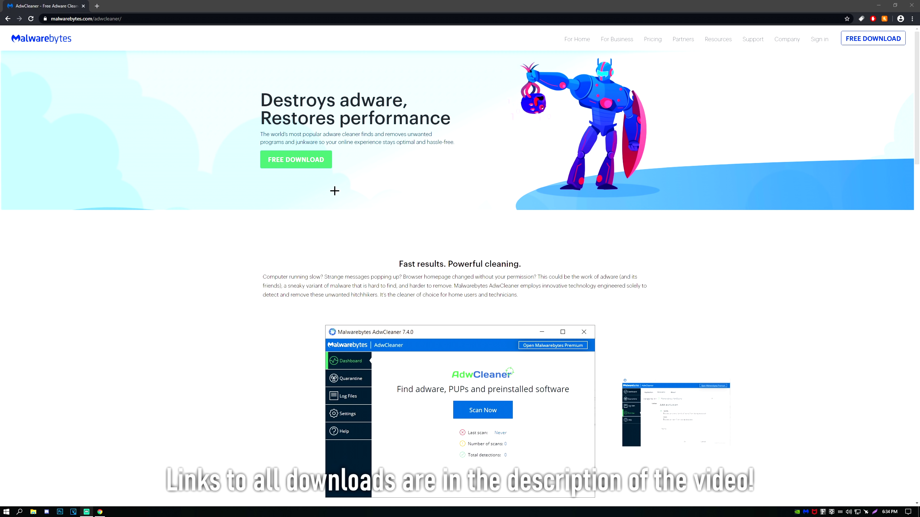
Download AdwCleaner from the Malwarebytes page and launch it to run a scan
click(308, 163)
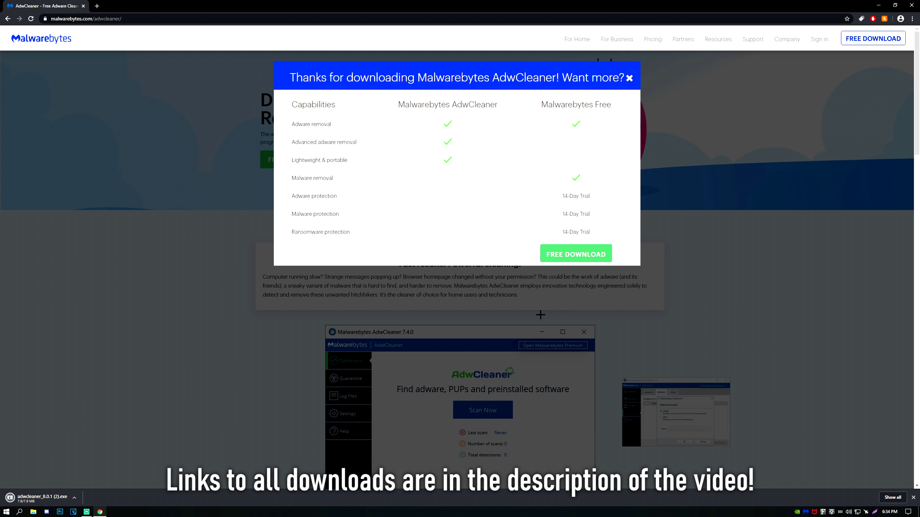
click(41, 497)
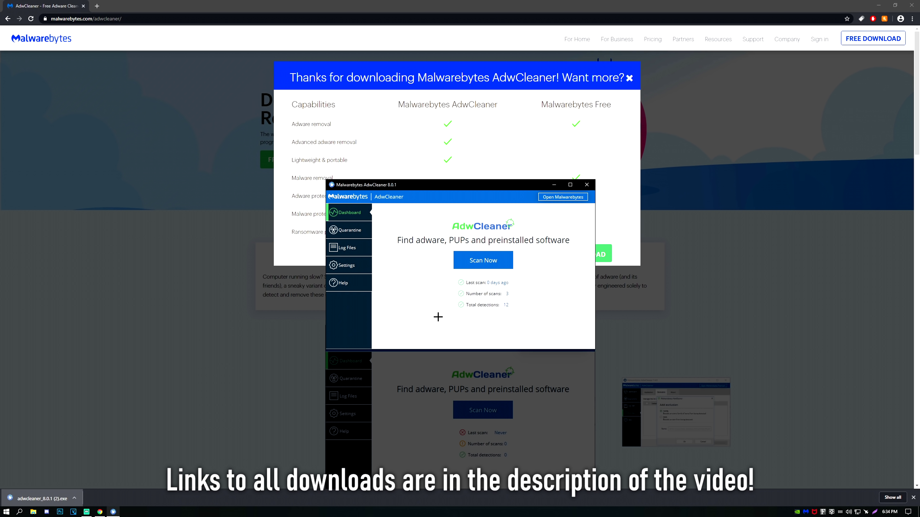
click(493, 265)
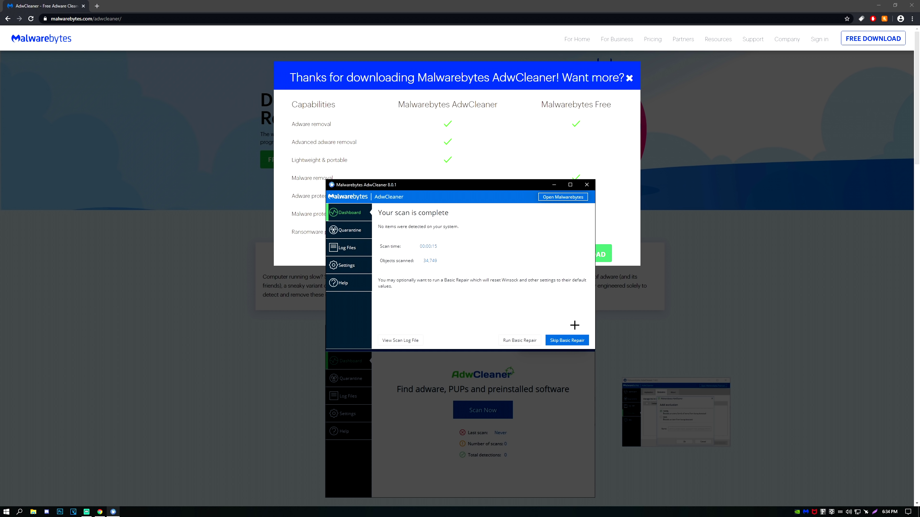
Skip the basic repair after the AdwCleaner scan and close both AdwCleaner and the browser
click(570, 339)
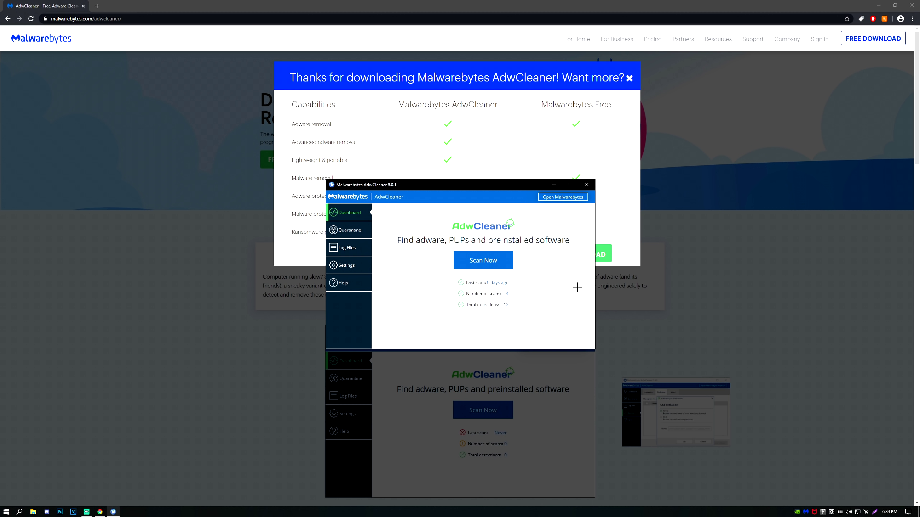
click(586, 184)
click(911, 5)
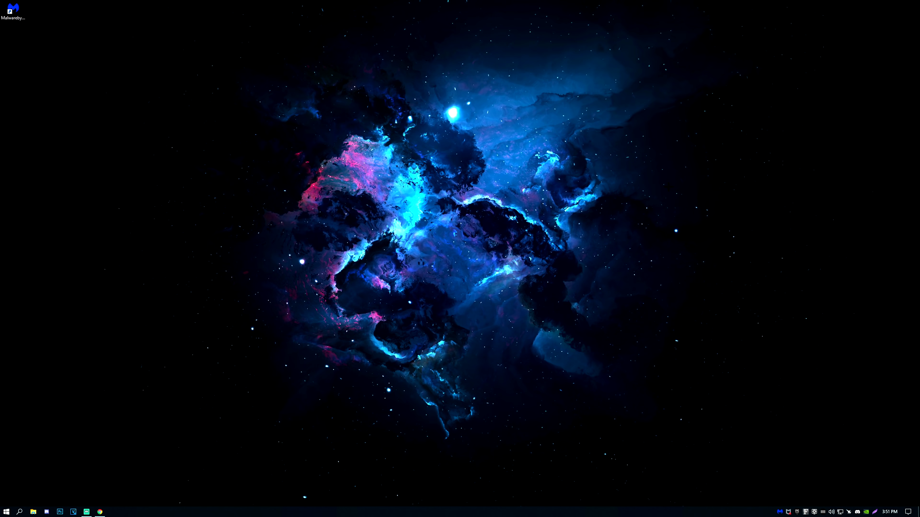
Open Control Panel's System page and bring up the System Protection settings in System Properties
key(super+r)
text(control)
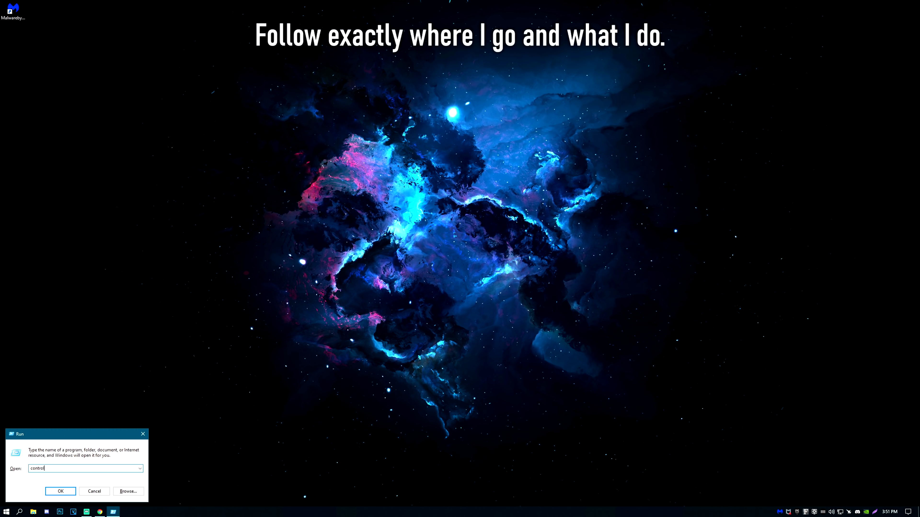
text( panel)
key(Return)
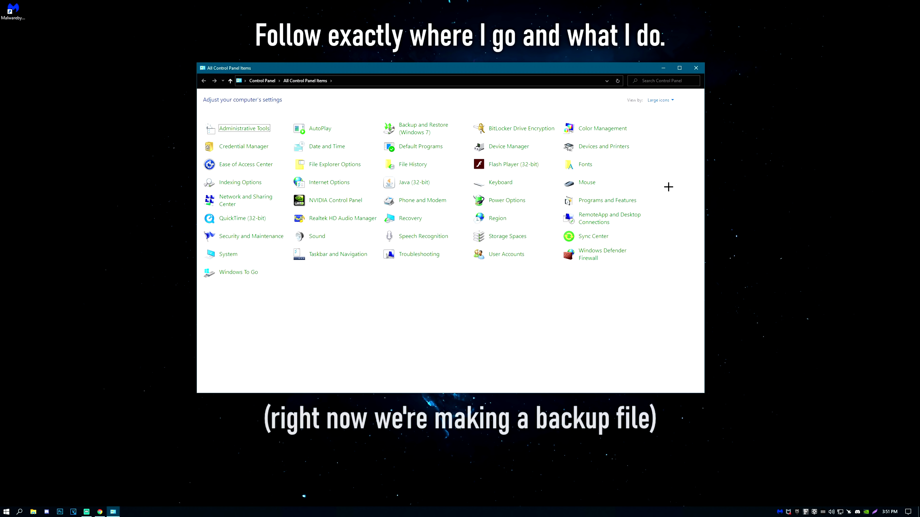
click(232, 256)
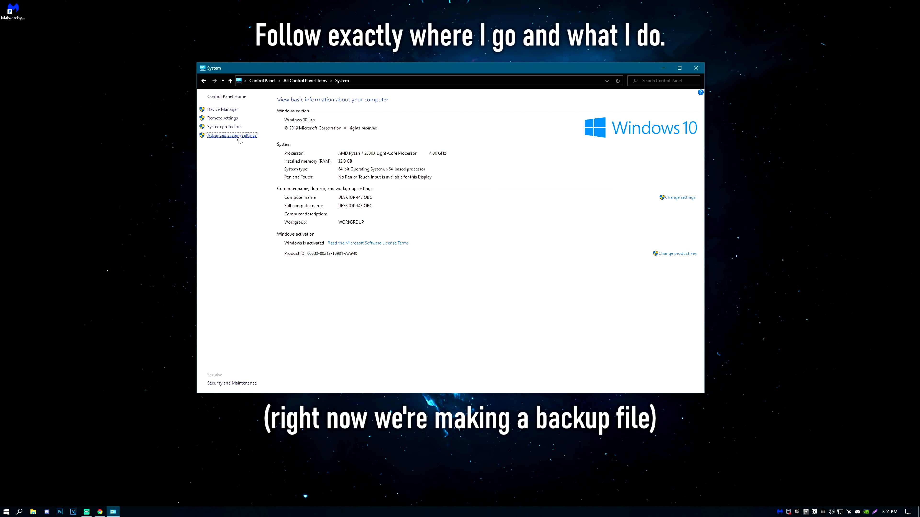
click(240, 136)
drag(222, 132, 564, 159)
click(563, 166)
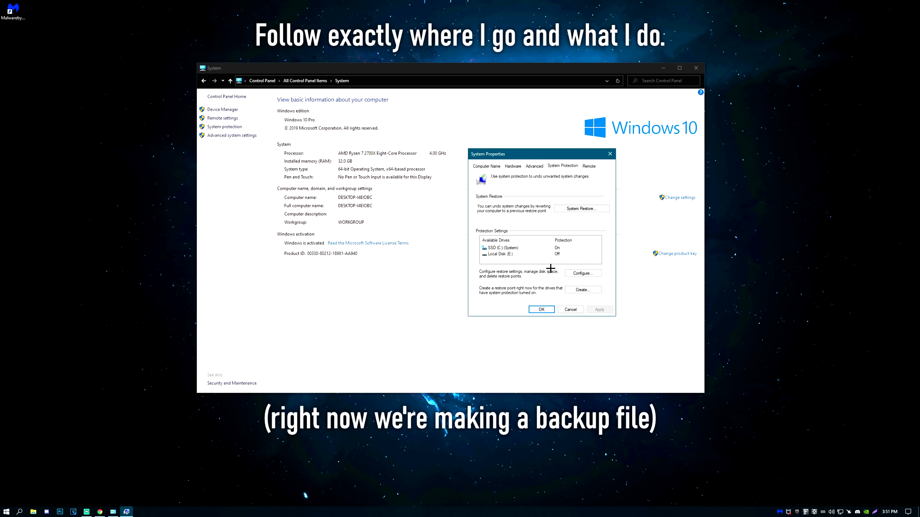
Set the maximum disk space for system protection on the SSD (C:) drive to 5% and apply it
click(509, 248)
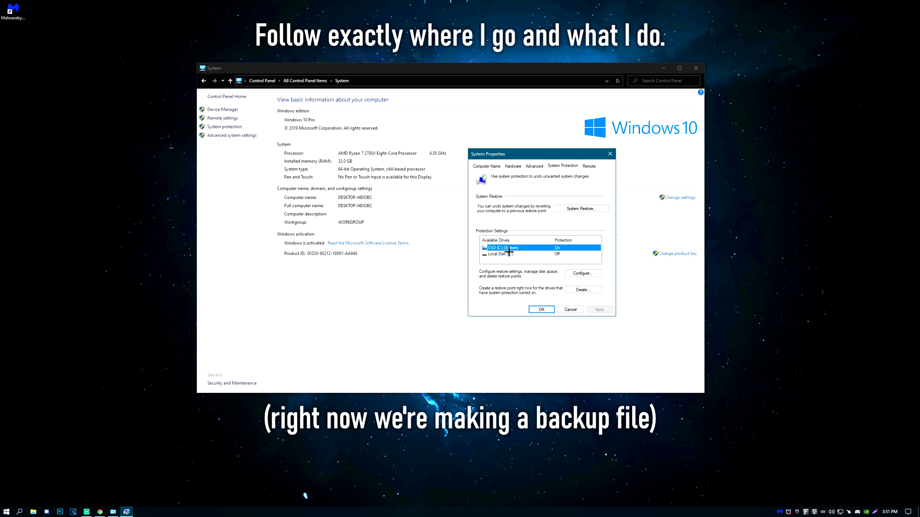
click(581, 273)
drag(557, 173, 364, 160)
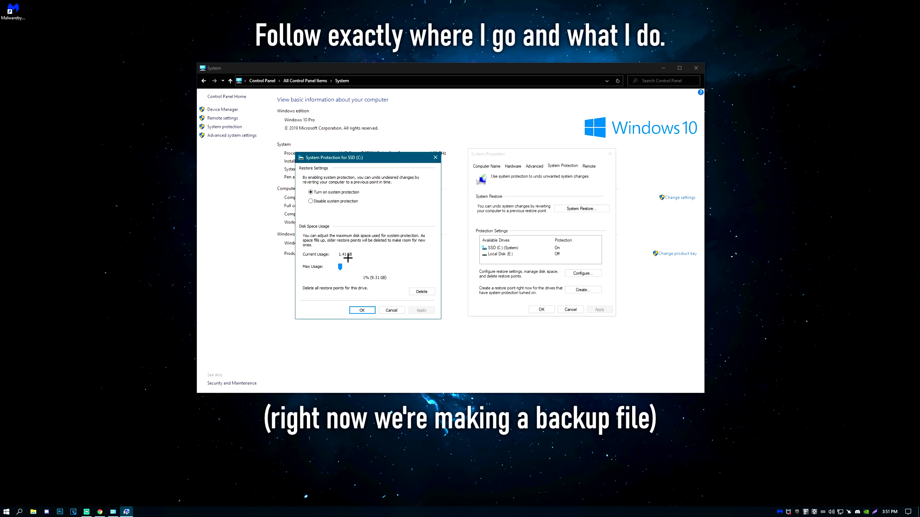
drag(339, 268, 342, 268)
click(414, 310)
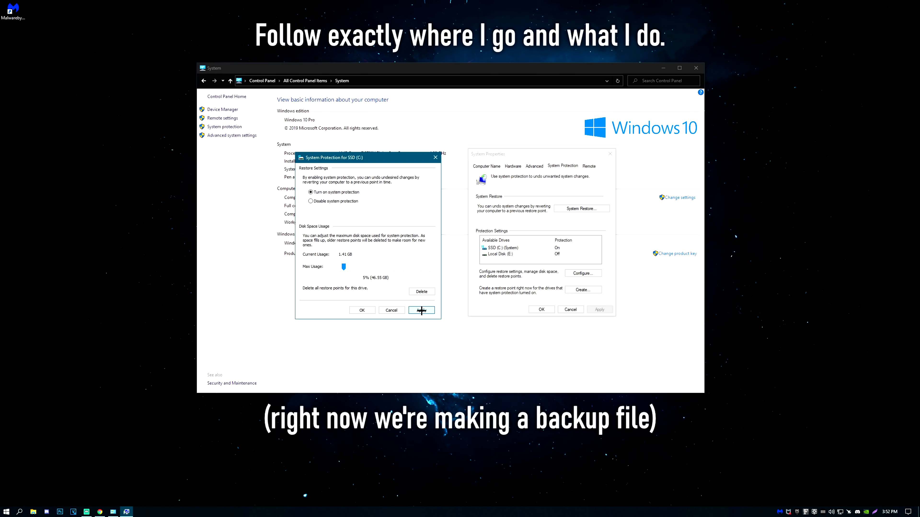
click(357, 310)
Create a system restore point with the description "backup"
click(593, 292)
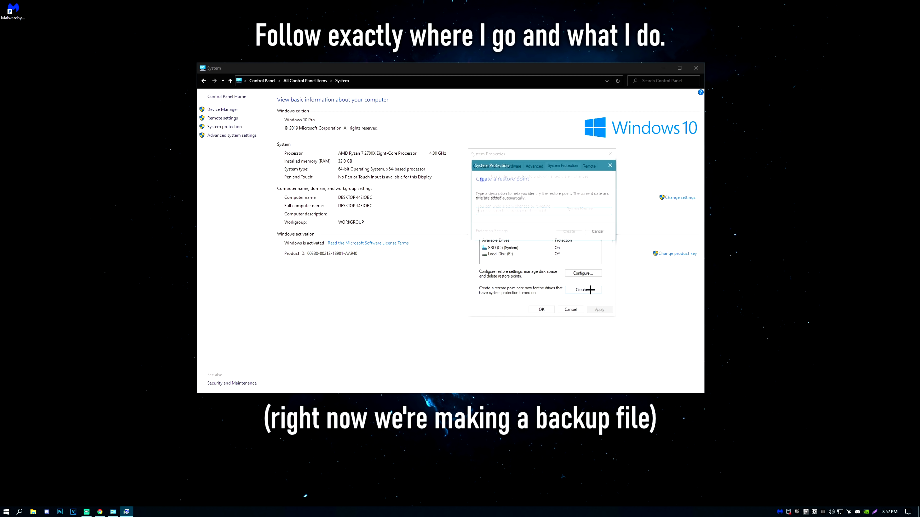
text(backup)
key(Return)
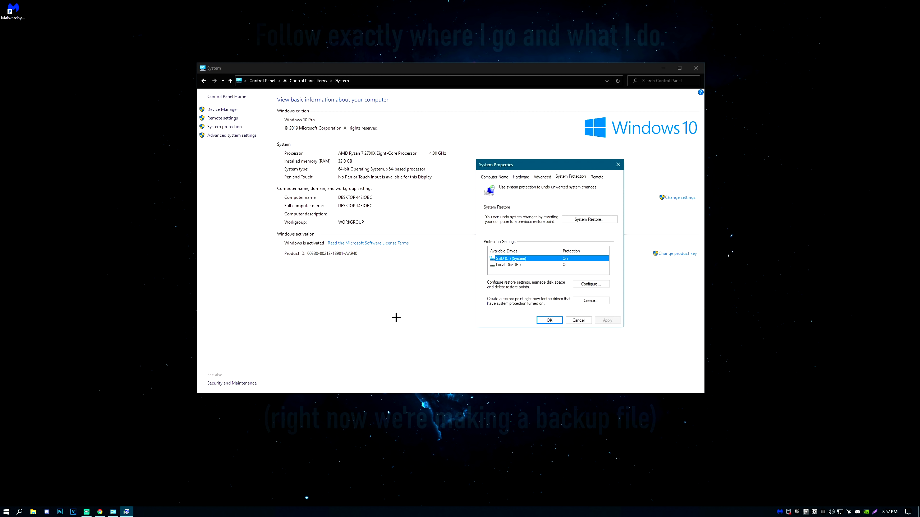
Set visual effects to best performance, keeping only window control animations, thumbnails instead of icons and smooth screen font edges, and apply
click(542, 176)
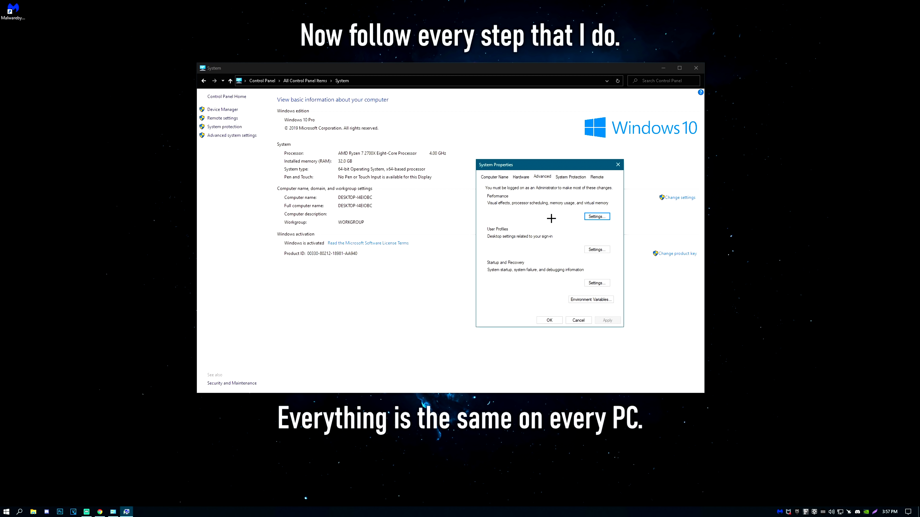
click(597, 217)
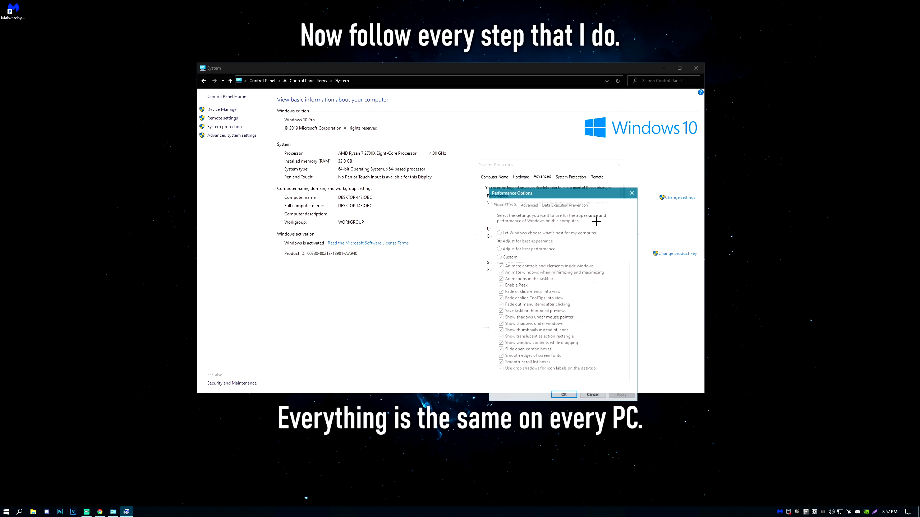
click(510, 248)
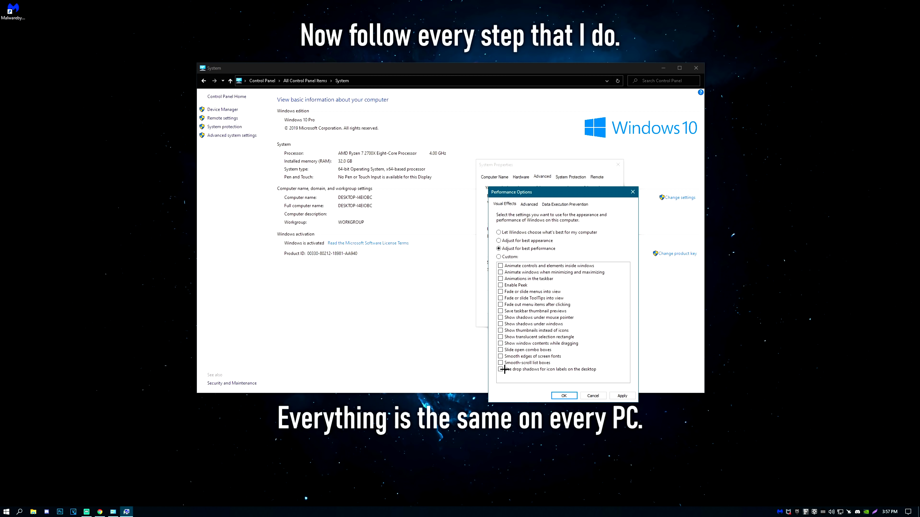
click(501, 356)
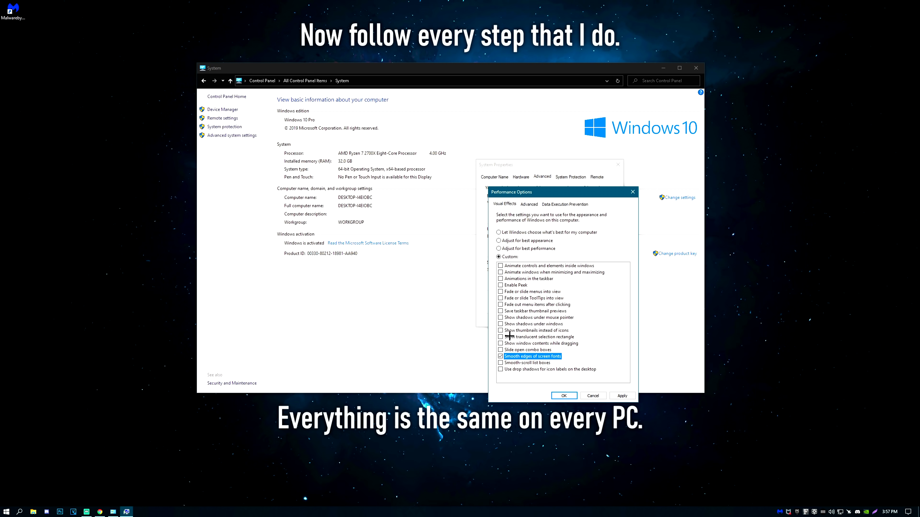
click(501, 330)
click(619, 396)
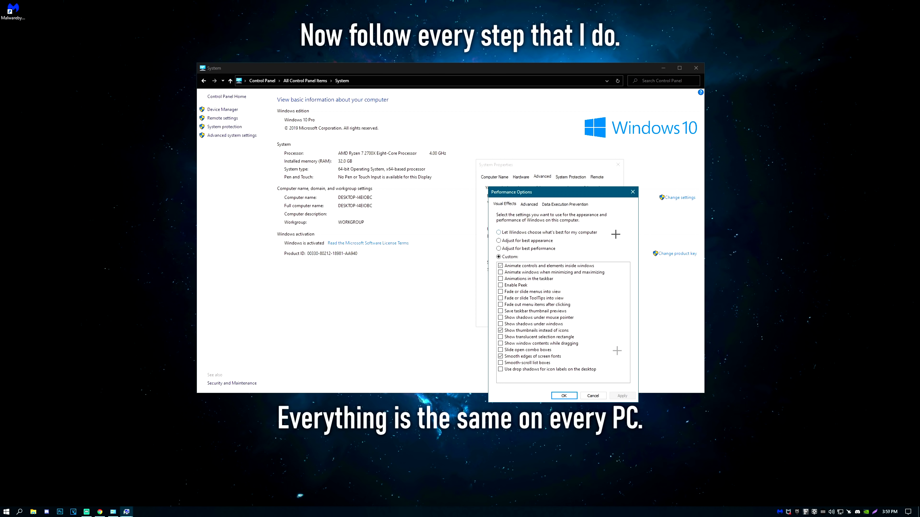
Turn off automatic paging file management for all drives, set drive C: to a system managed size and close Performance Options
click(531, 204)
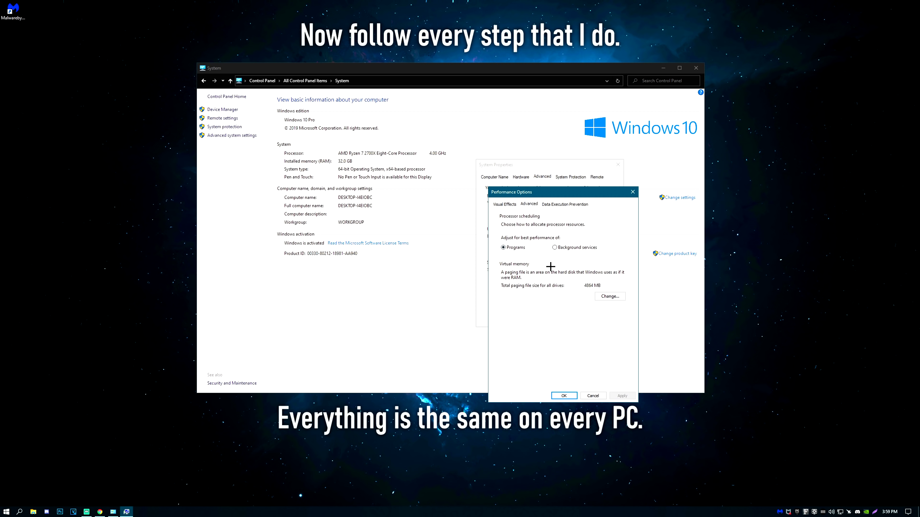
click(612, 299)
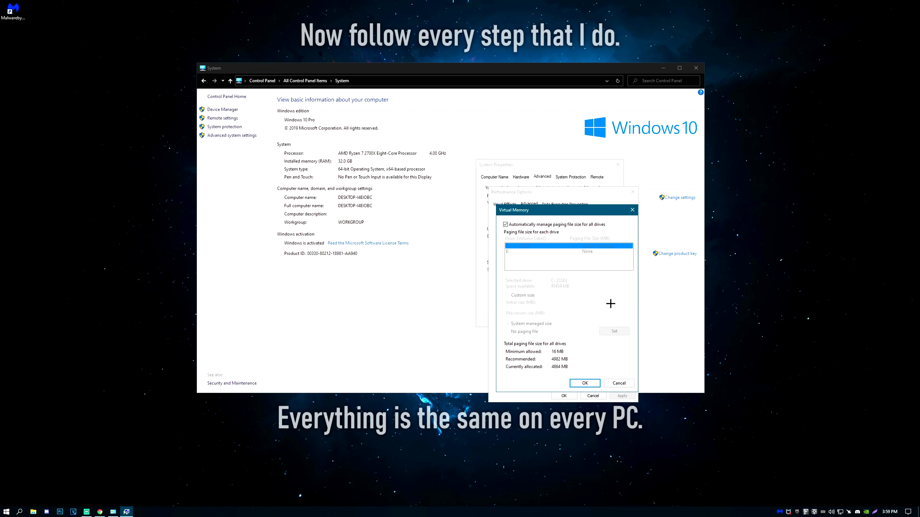
click(506, 224)
click(579, 252)
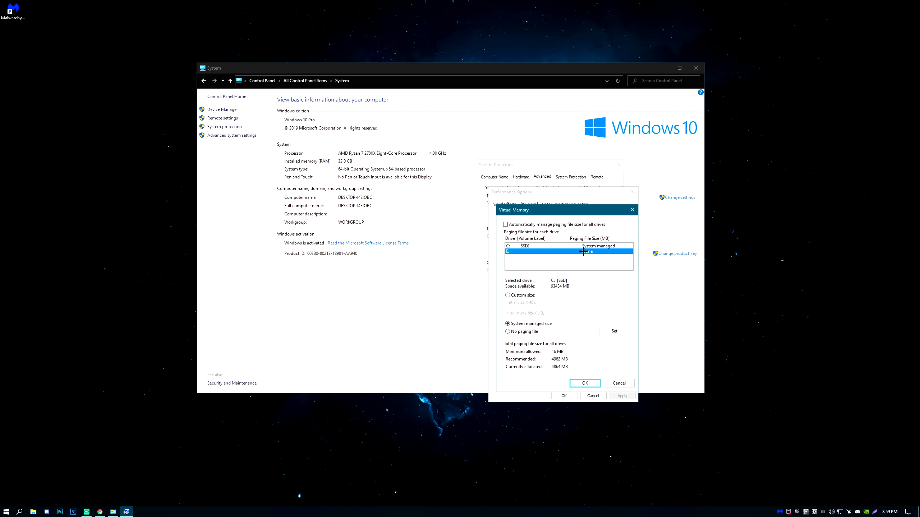
click(580, 246)
click(614, 330)
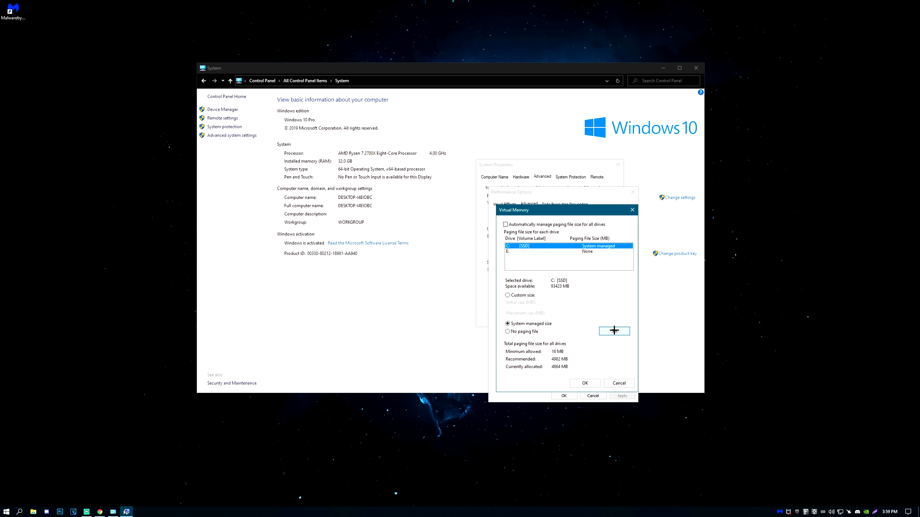
click(584, 383)
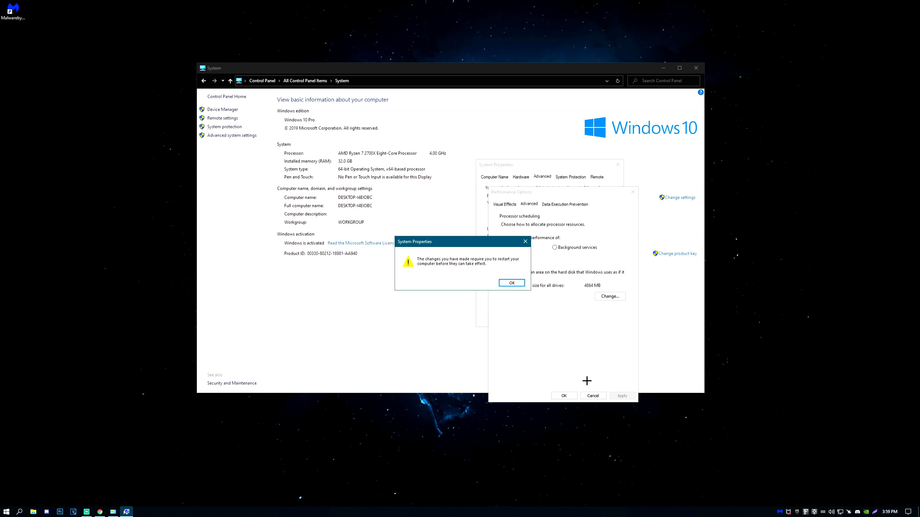
click(511, 283)
key(Return)
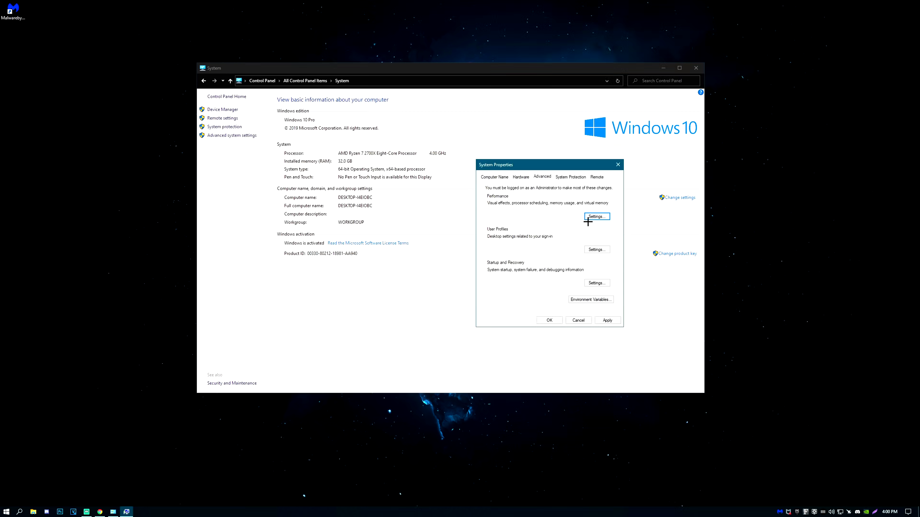
Disallow Remote Assistance connections to this computer, apply the system properties, and postpone the restart before closing the System window
click(594, 177)
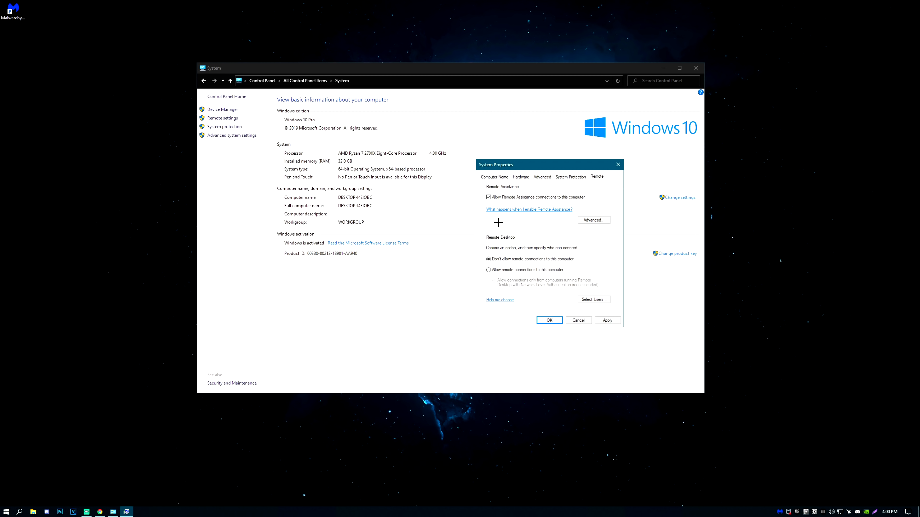
click(495, 197)
click(605, 319)
click(550, 320)
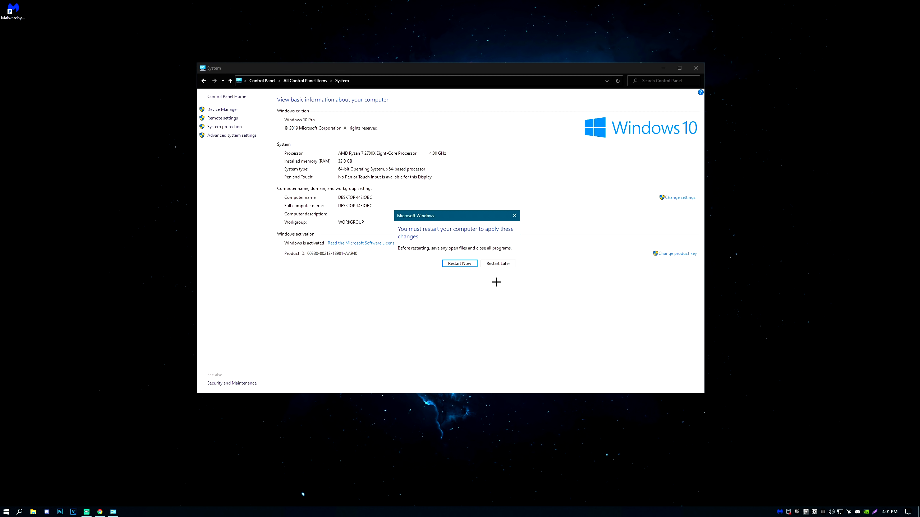
click(496, 263)
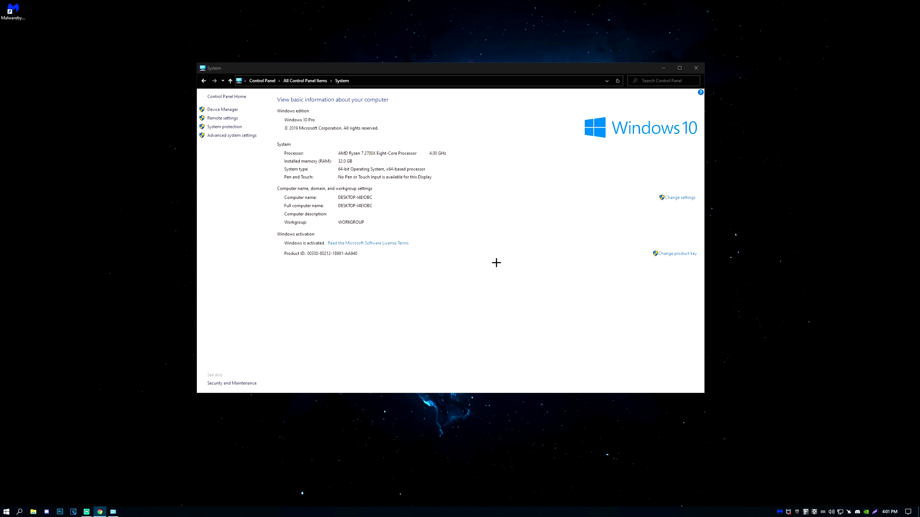
click(695, 68)
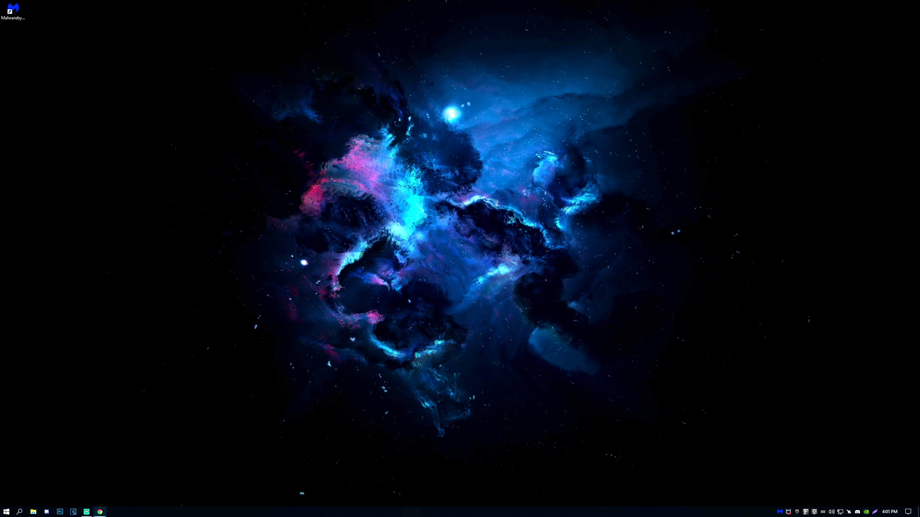
Run "bcdedit /deletevalue useplatformclock" in a Command Prompt with administrator rights, and close the prompt window
text(cm)
text(d)
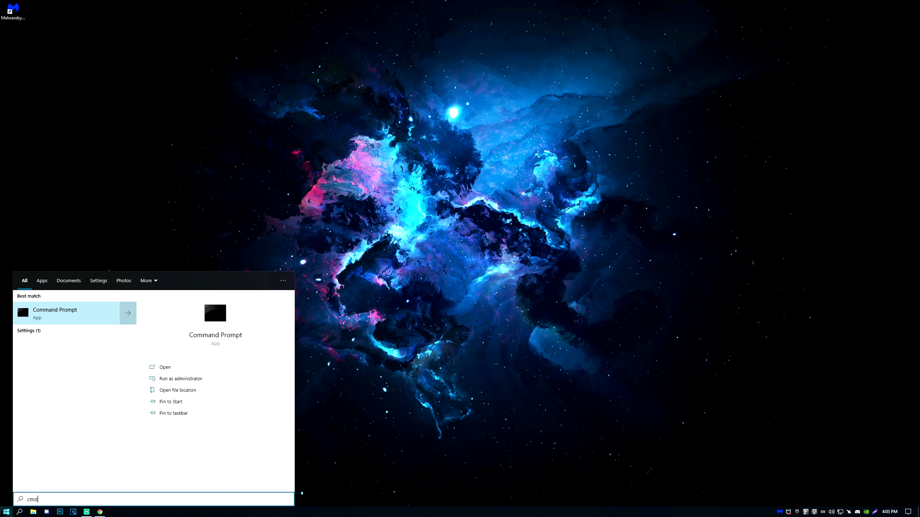
right_click(59, 315)
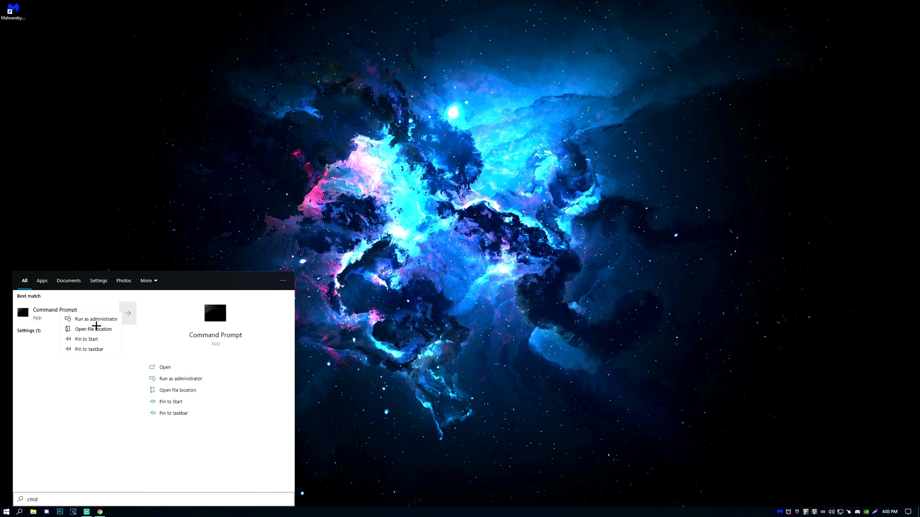
click(90, 319)
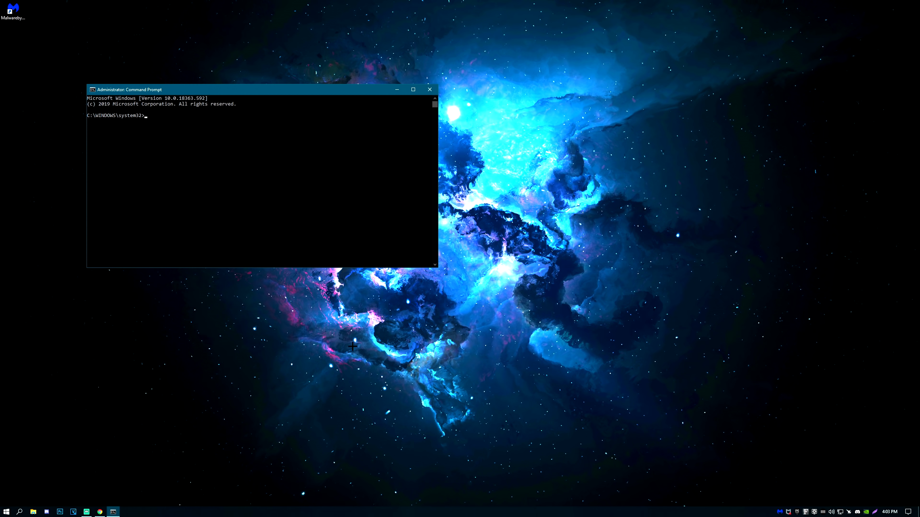
text(bcdedit /deletevalue useplatformclock)
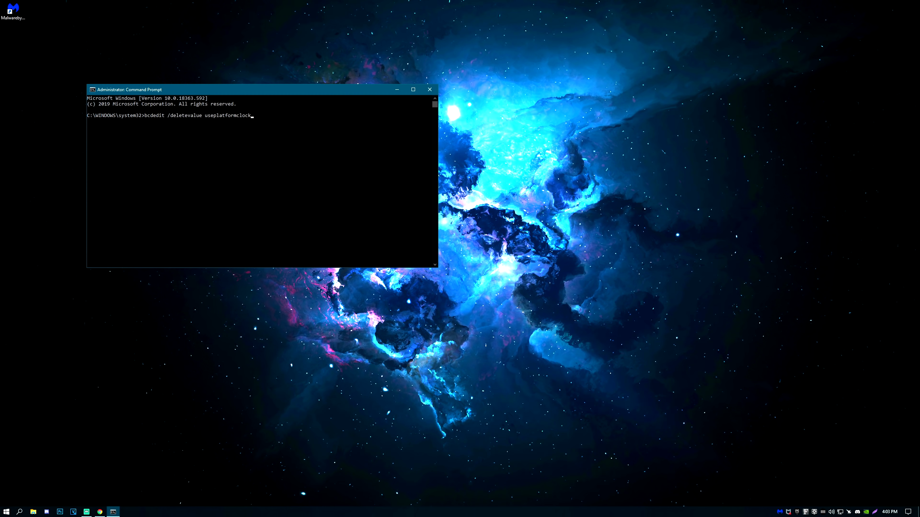
key(Return)
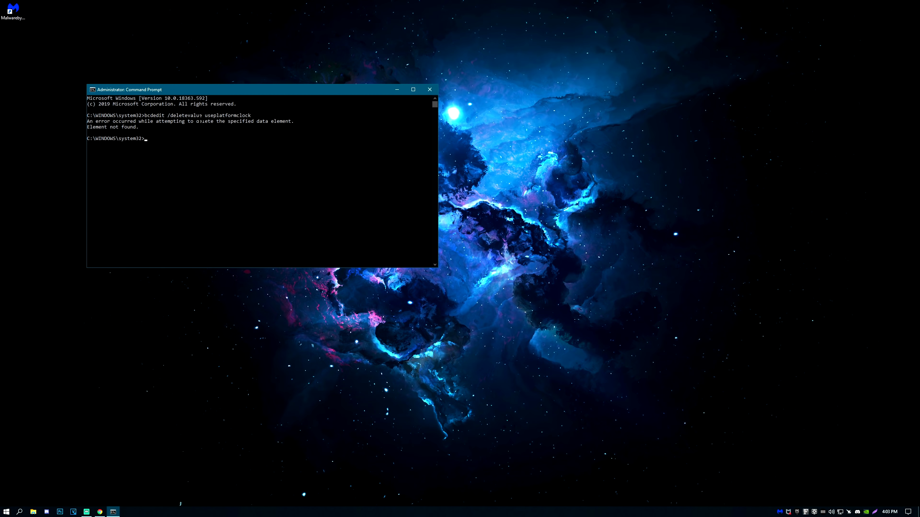
click(430, 89)
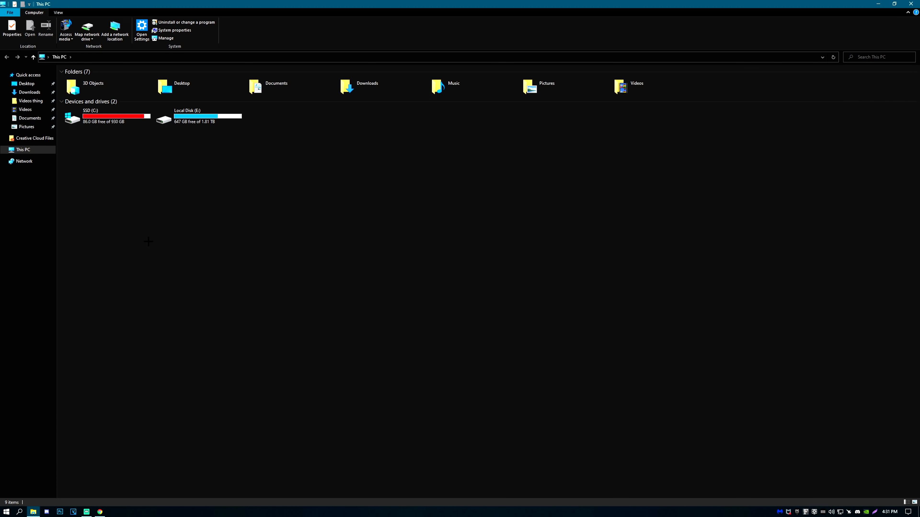
Disable file content indexing on SSD (C:) including subfolders and files, granting administrator permission and ignoring the error for the locked file
right_click(110, 120)
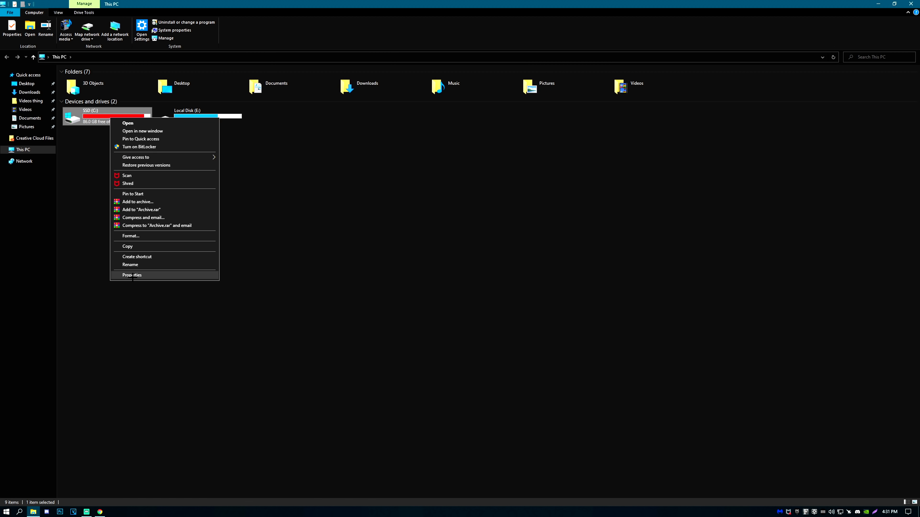
click(130, 276)
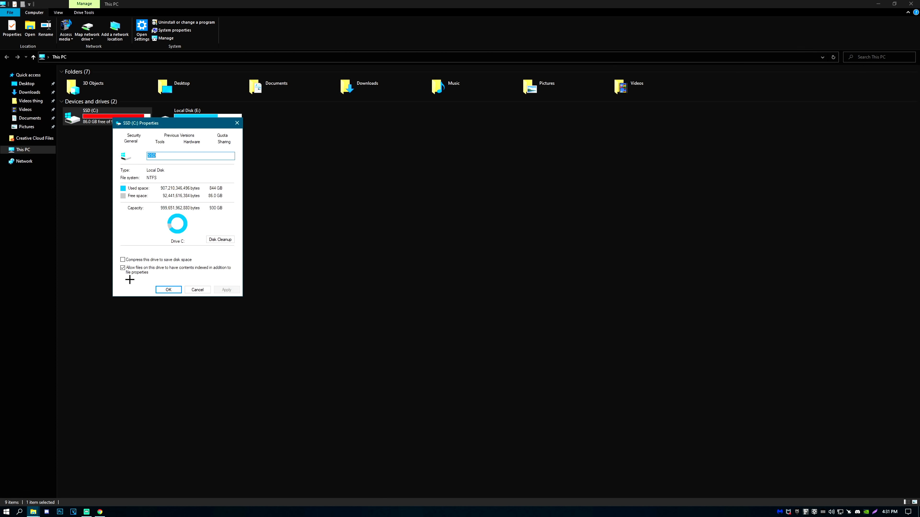
click(123, 268)
click(220, 289)
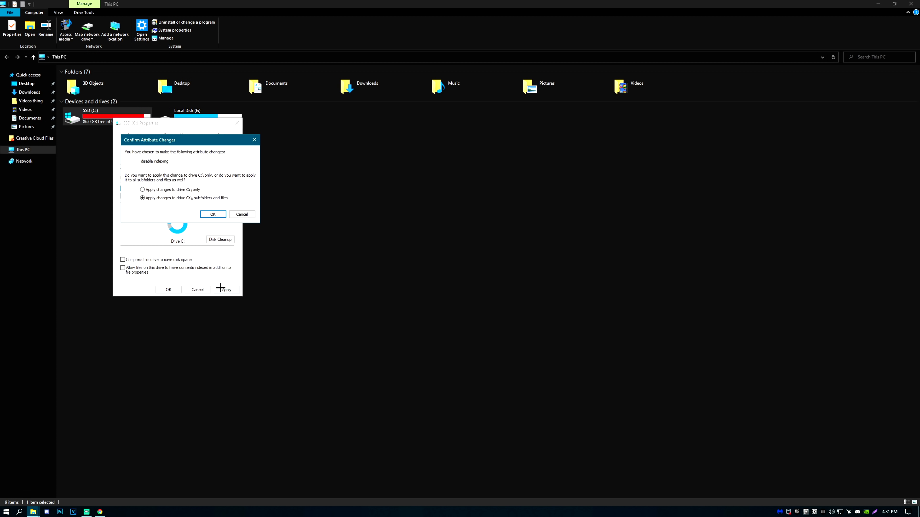
click(205, 216)
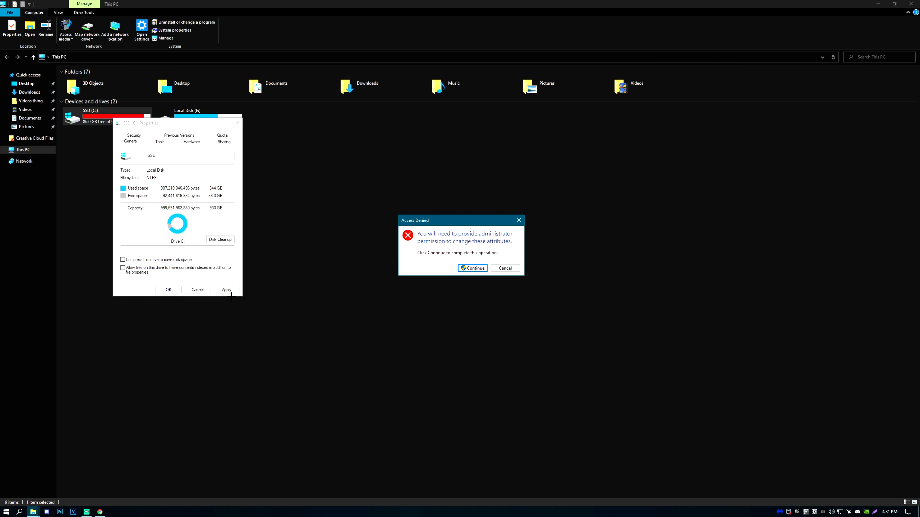
click(470, 268)
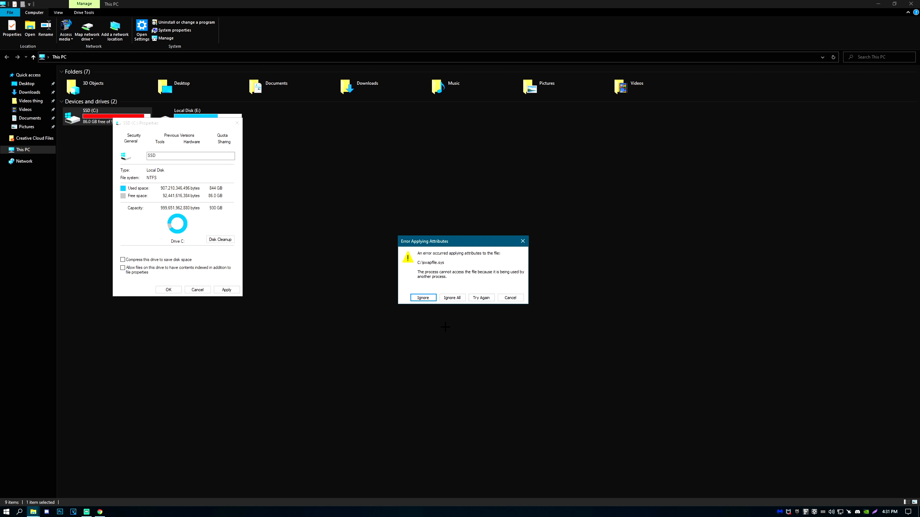
click(423, 297)
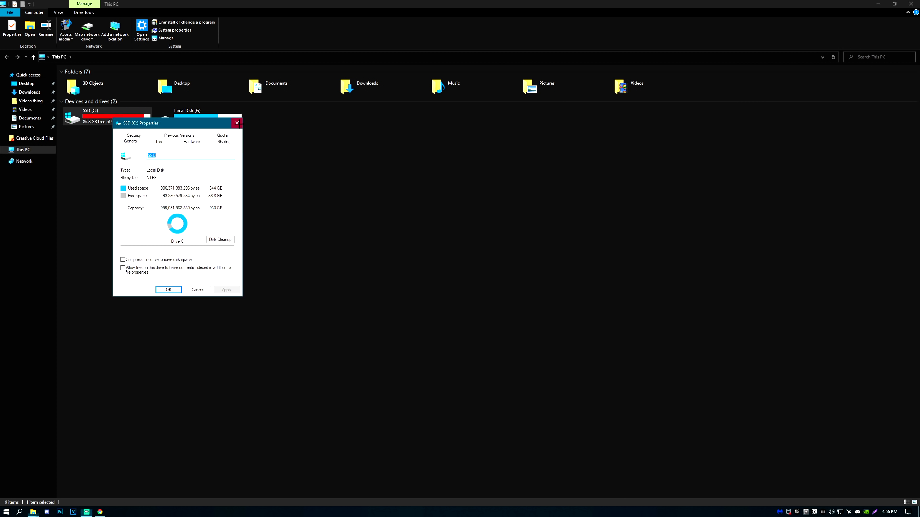
key(Return)
Disable file content indexing on Local Disk (E:), applying the change with administrator permission
right_click(208, 123)
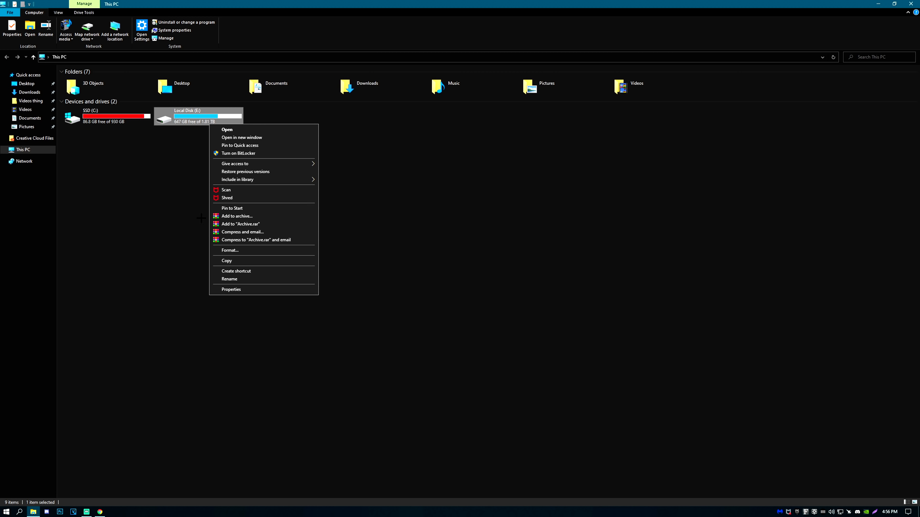
click(232, 289)
click(230, 279)
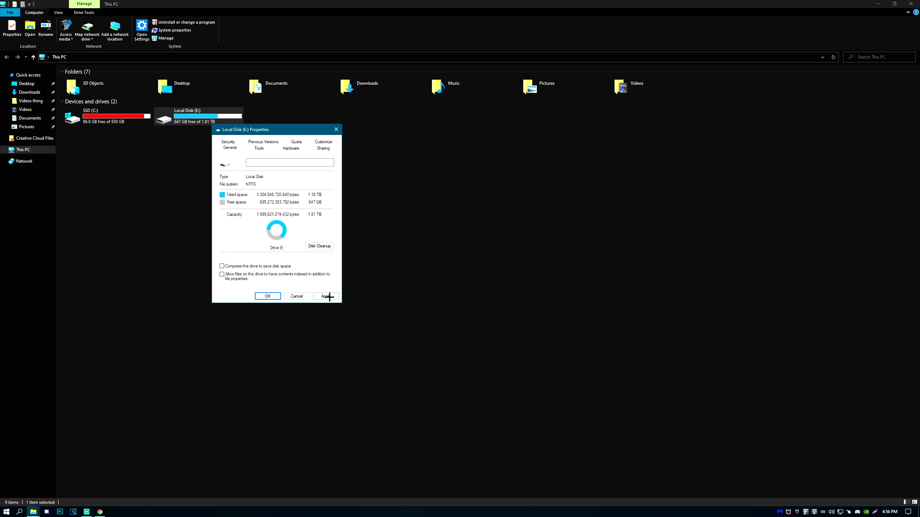
click(326, 296)
click(302, 220)
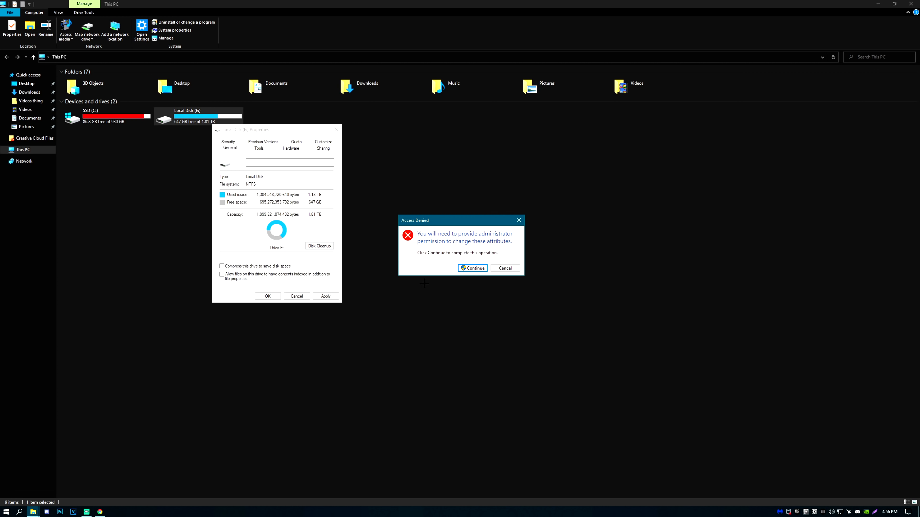
click(476, 268)
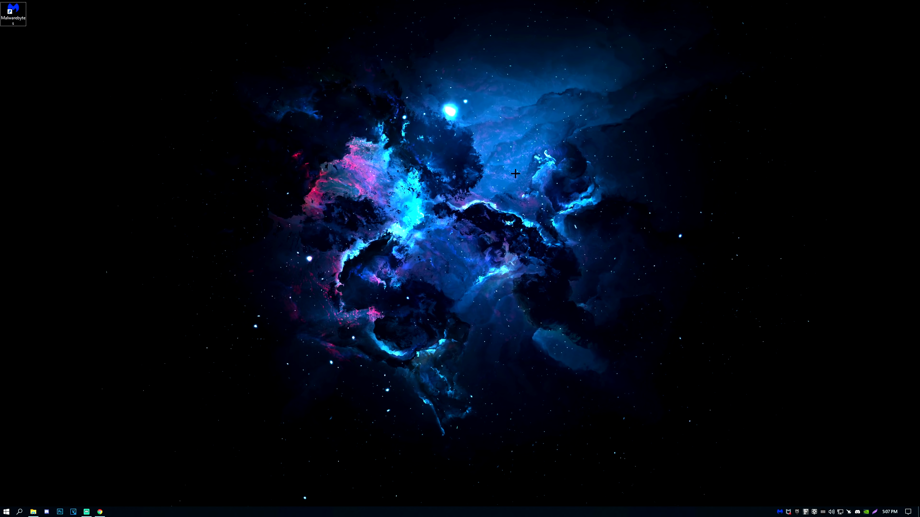
Open System Configuration and set the number of processors to 16 in the advanced boot options
key(super+r)
text(%temp%)
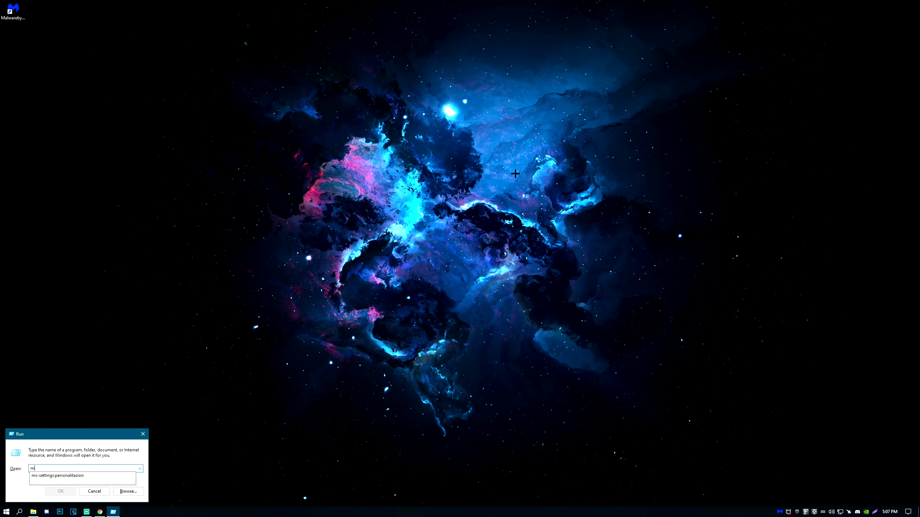
key(Return)
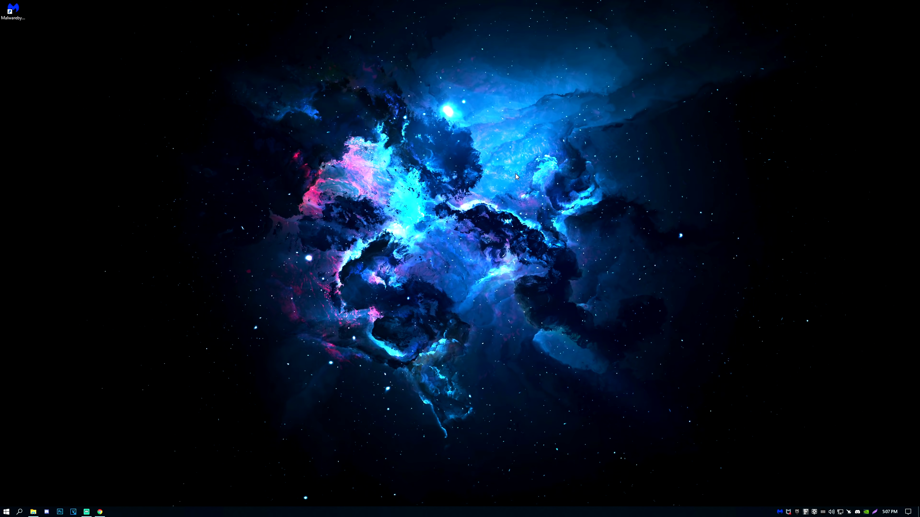
click(385, 201)
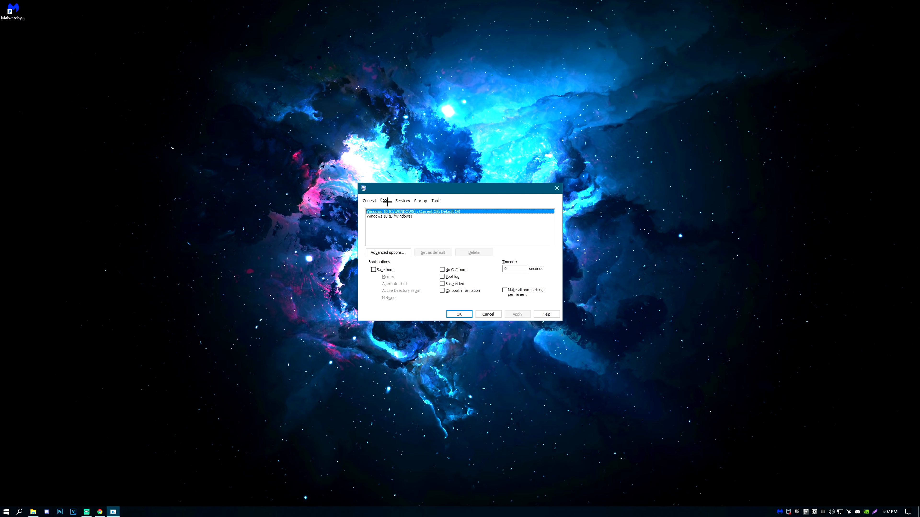
click(398, 254)
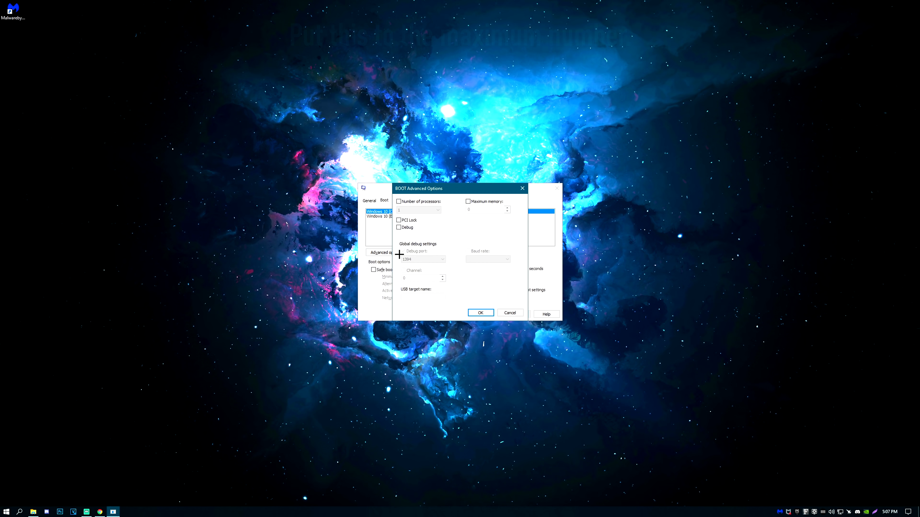
click(399, 201)
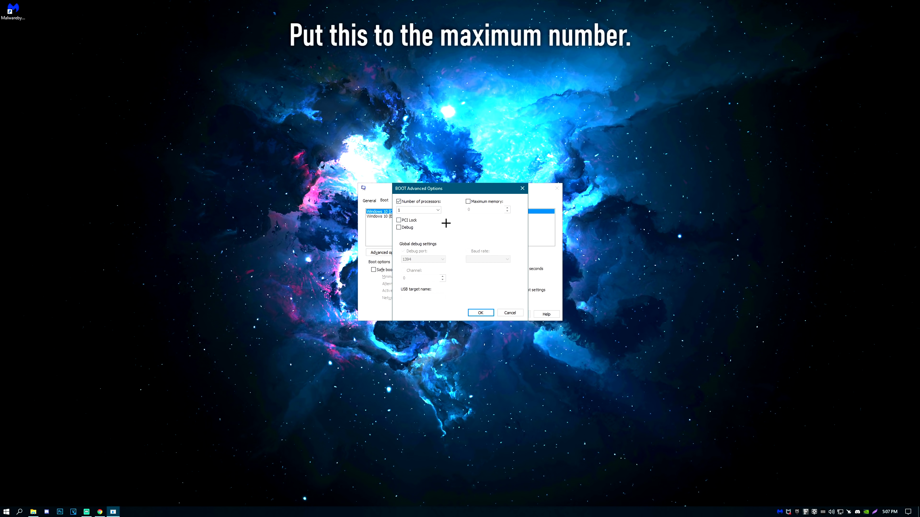
click(436, 211)
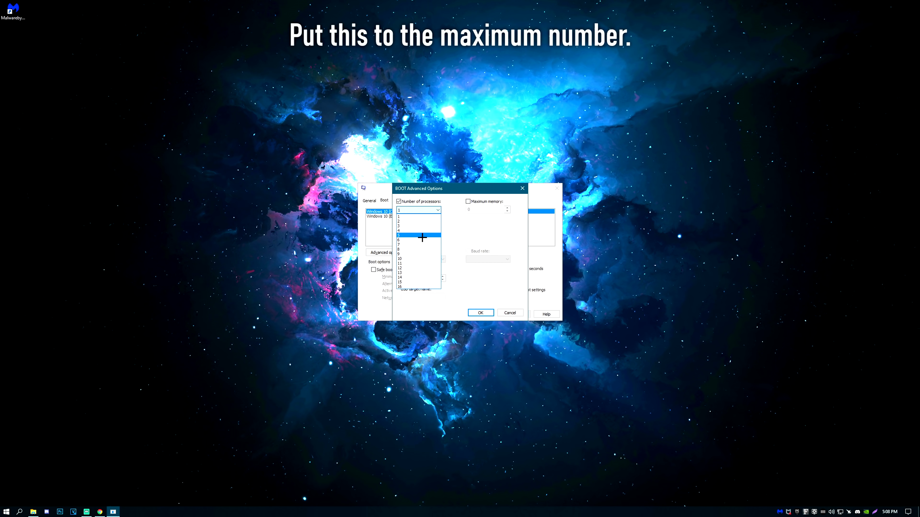
click(411, 286)
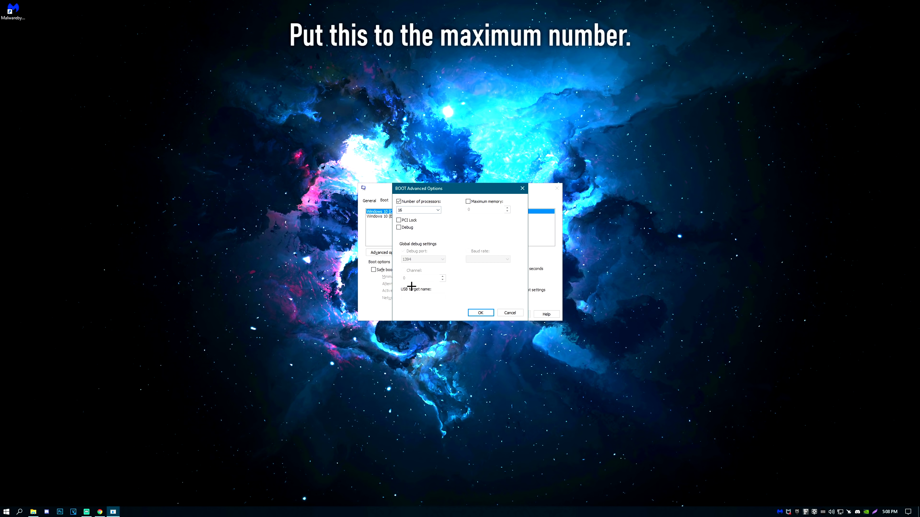
click(477, 312)
Enable No GUI boot, set the boot timeout to 3 seconds, apply the changes and exit System Configuration without restarting
click(442, 270)
double_click(516, 269)
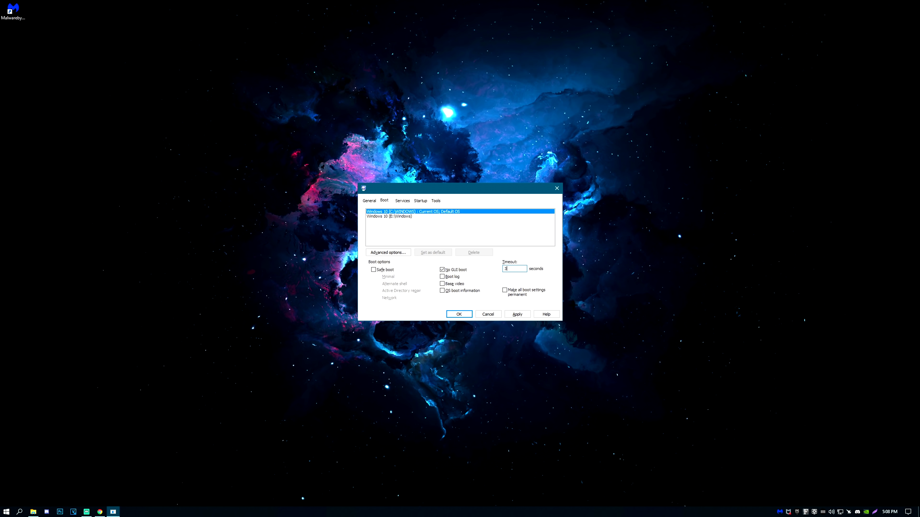
click(515, 314)
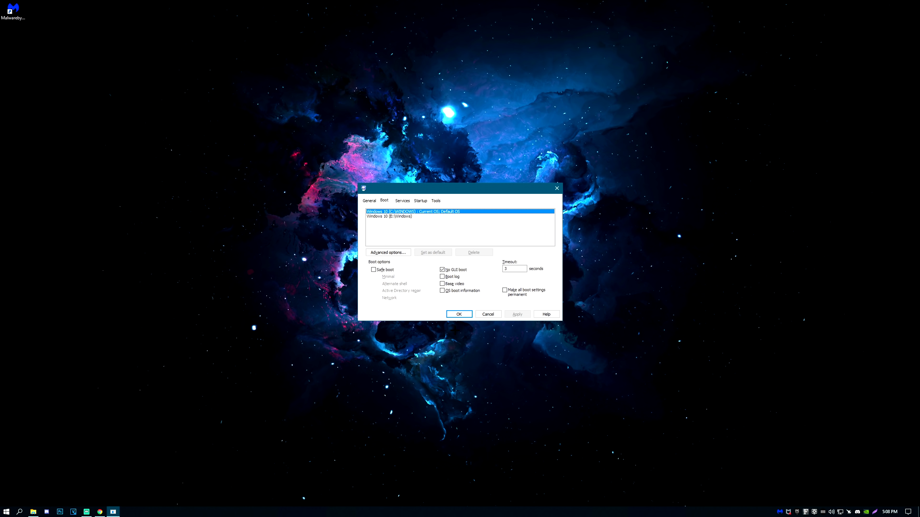
click(452, 315)
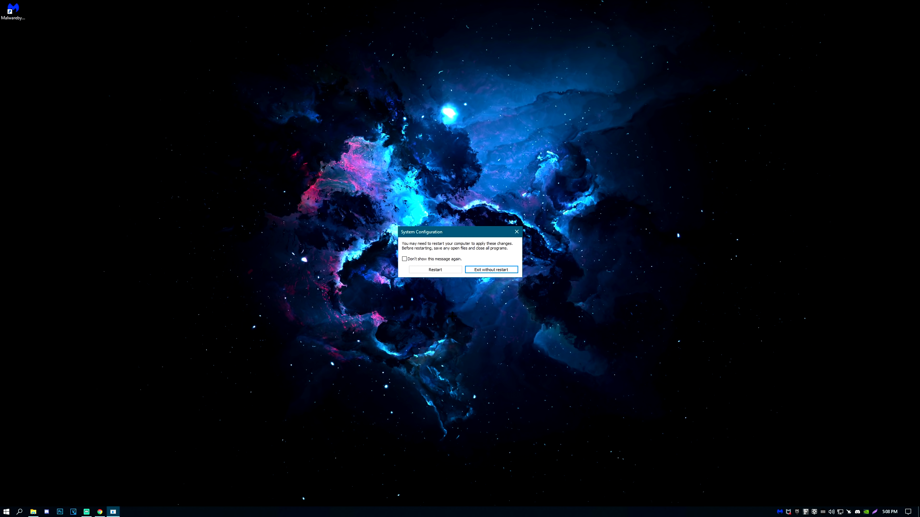
click(495, 270)
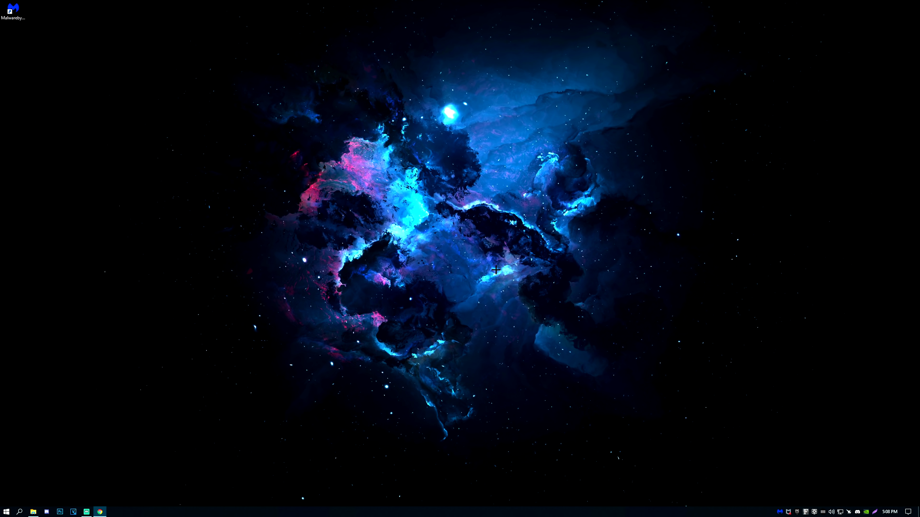
Open the Notifications & actions system settings in Windows Settings and leave notifications from apps and other senders switched off
click(20, 512)
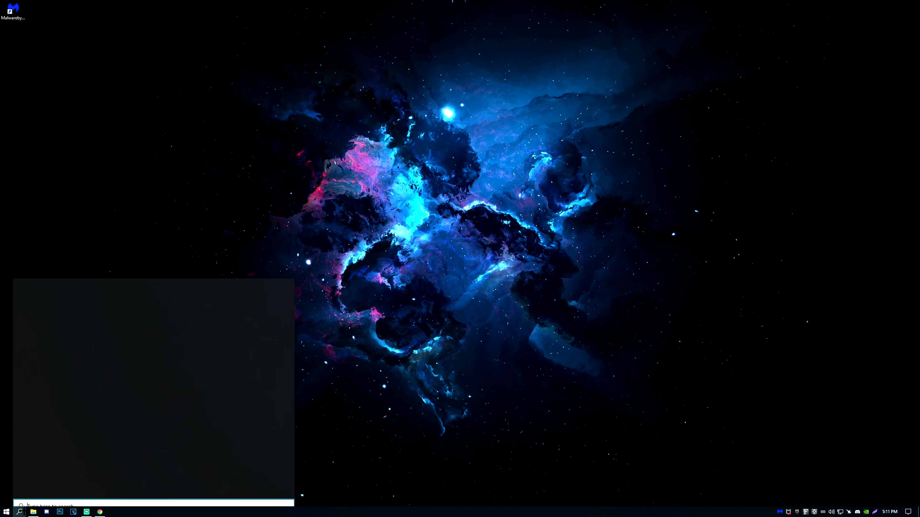
text(setting)
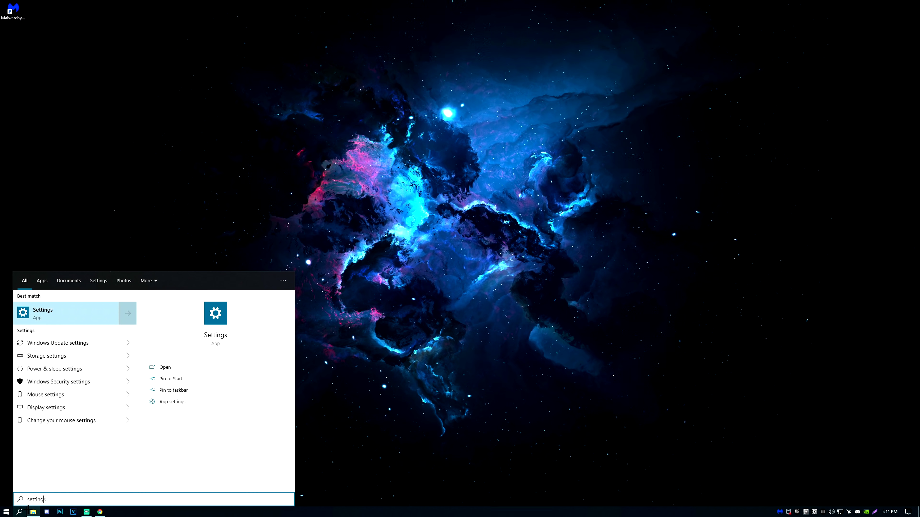
key(Return)
mouse_move(33, 510)
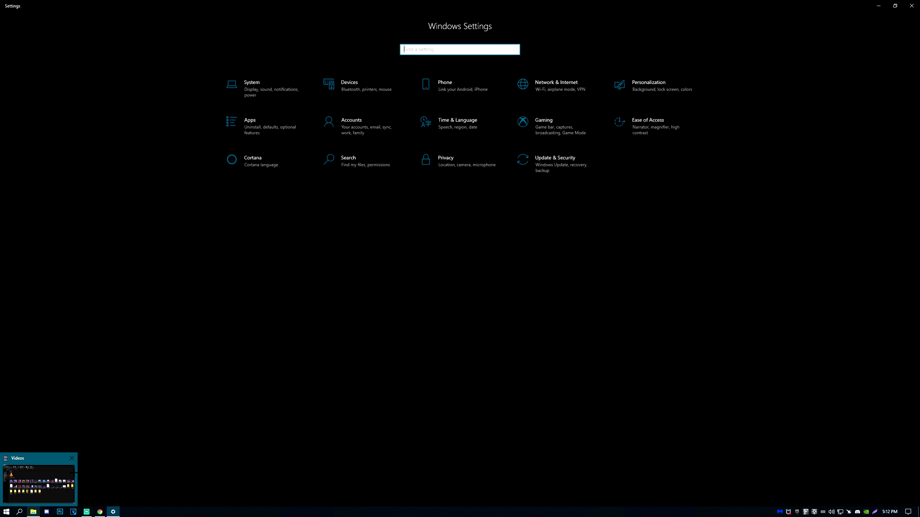
click(261, 88)
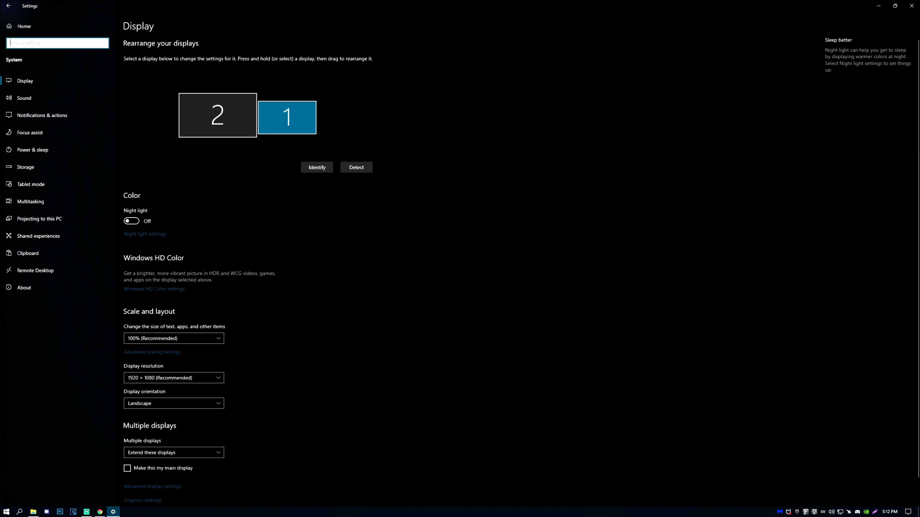
click(65, 115)
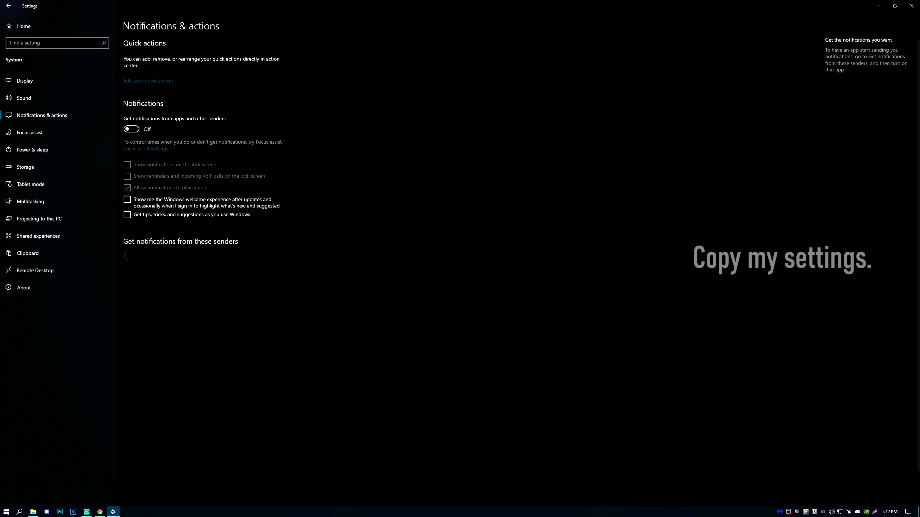
click(127, 129)
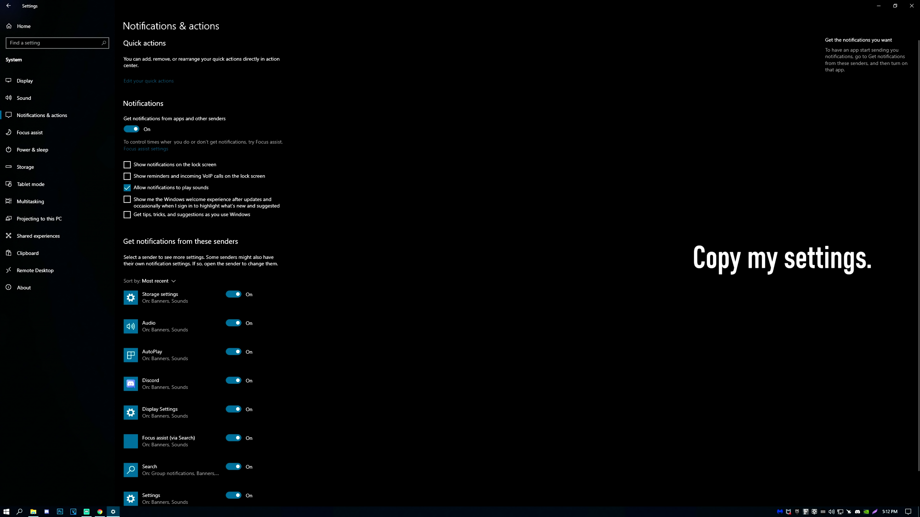
click(135, 129)
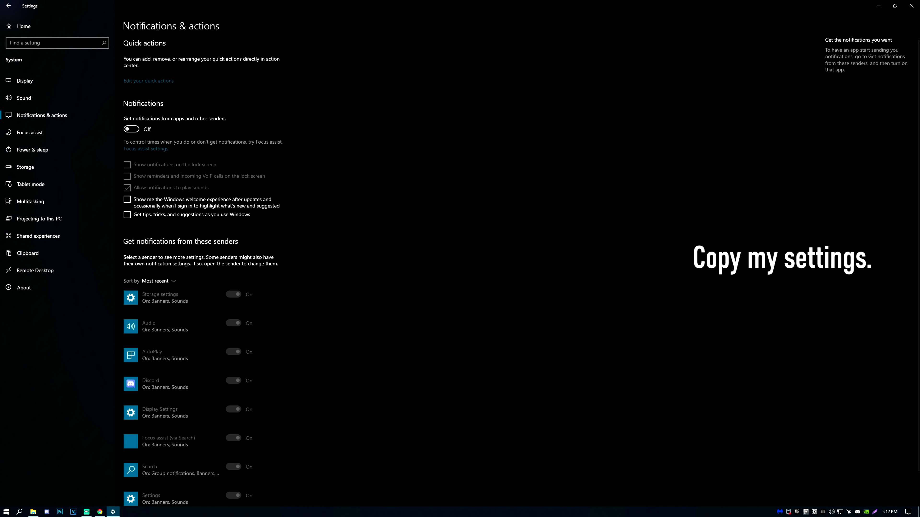
In the Focus assist settings, turn off the automatic rules for duplicating the display, playing a game and using a full-screen app
click(146, 149)
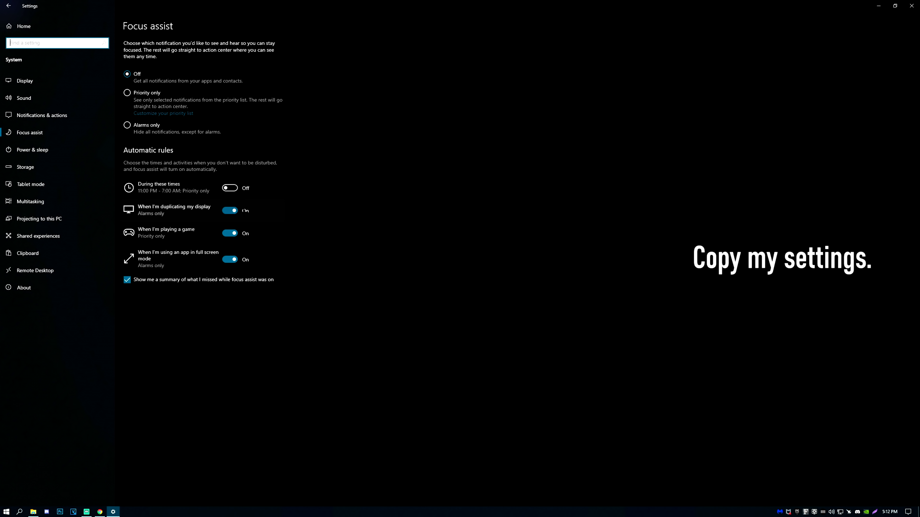
click(226, 210)
click(229, 233)
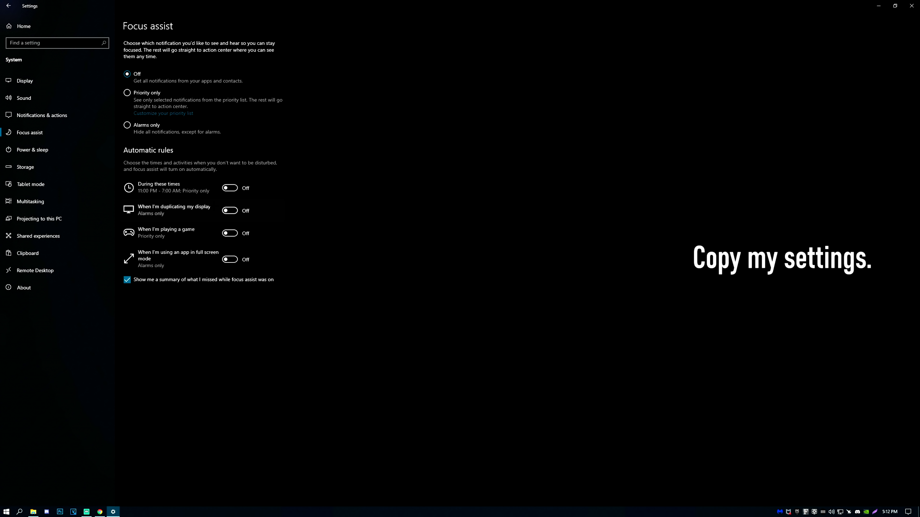
In the Power & sleep settings, set the PC to go to sleep Never when plugged in
click(29, 149)
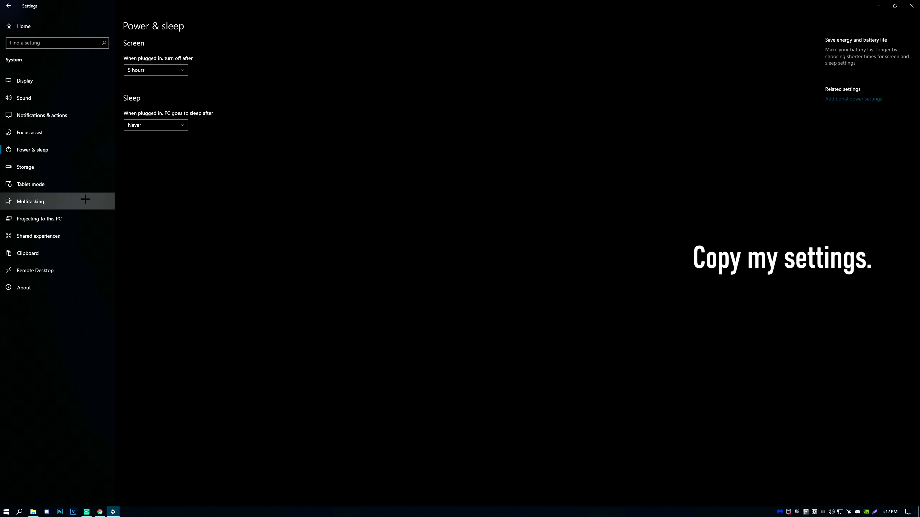
click(149, 124)
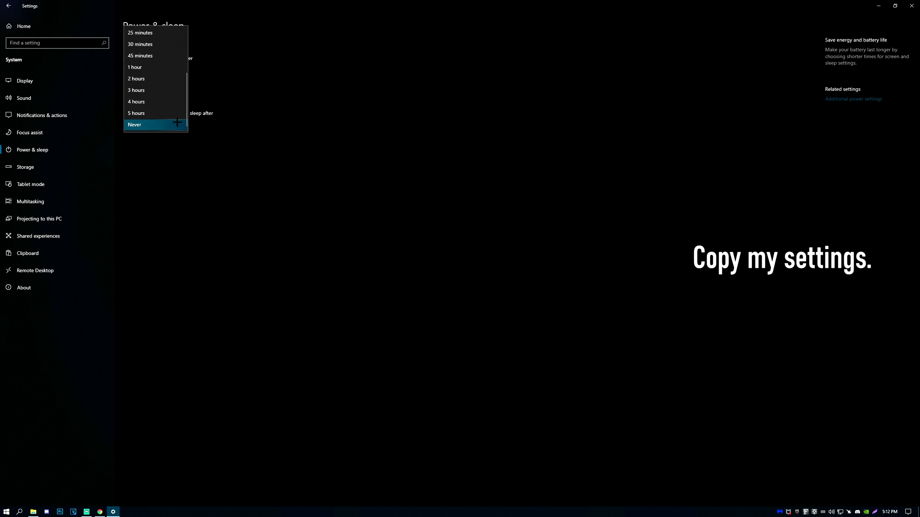
click(153, 124)
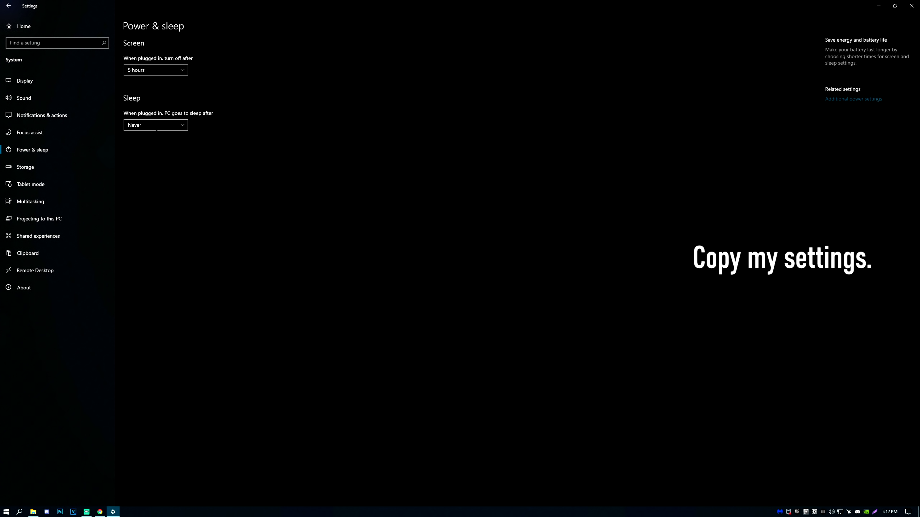
Turn off Storage Sense in the Storage settings and close Settings
click(53, 168)
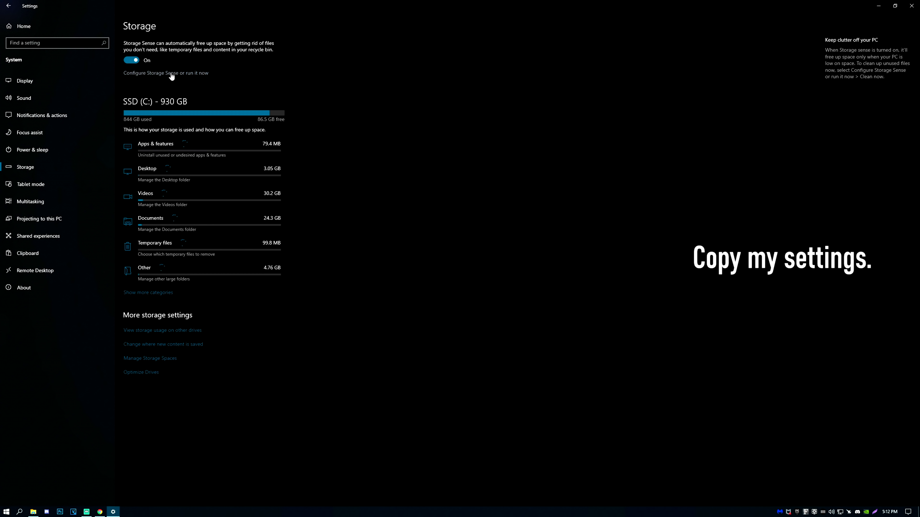
click(131, 60)
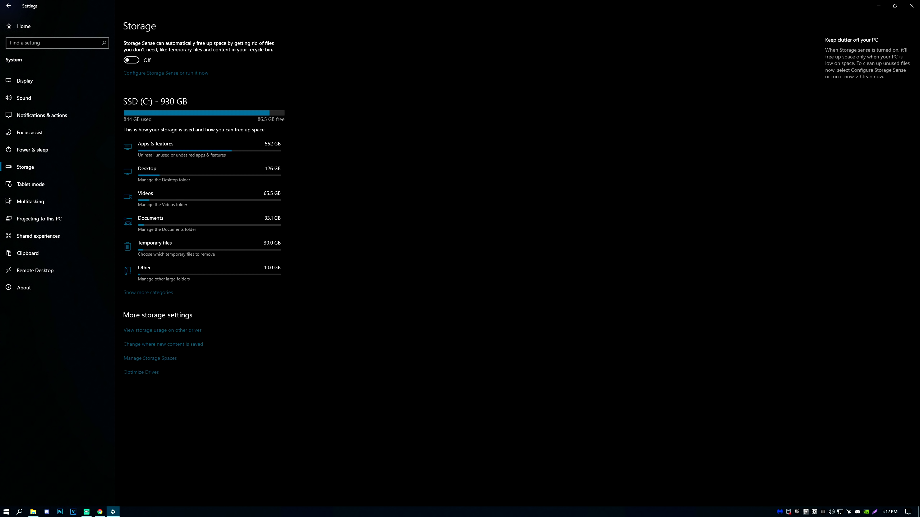
click(911, 5)
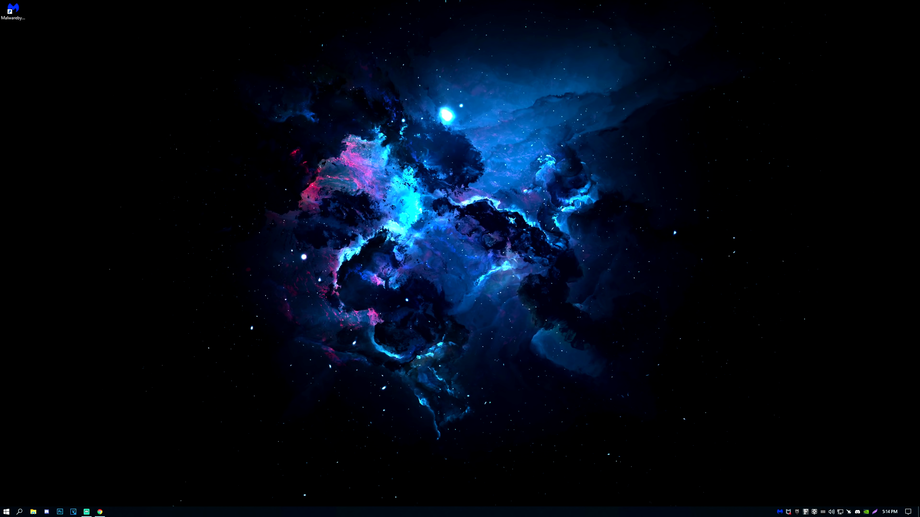
Open the Startup apps settings, review which apps are allowed to start with the PC, and close Settings
key(super)
text(startup)
click(41, 322)
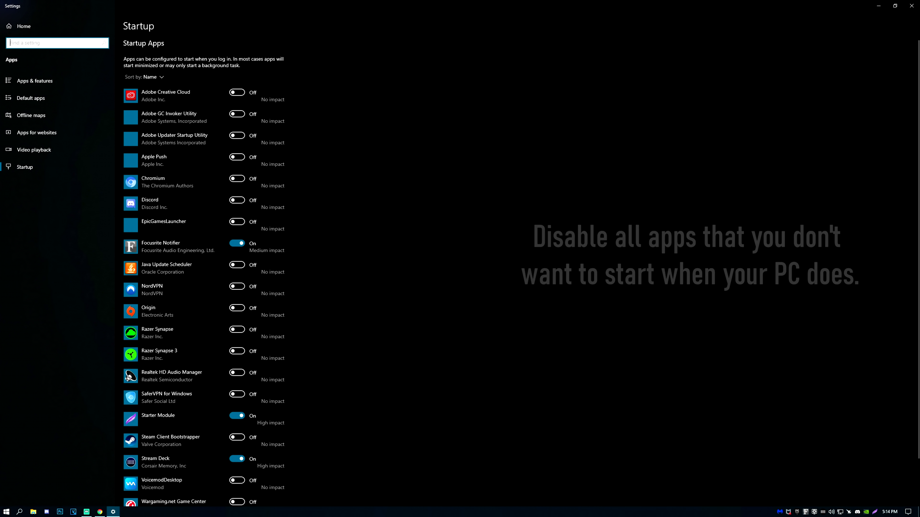
scroll(203, 268, down, 3)
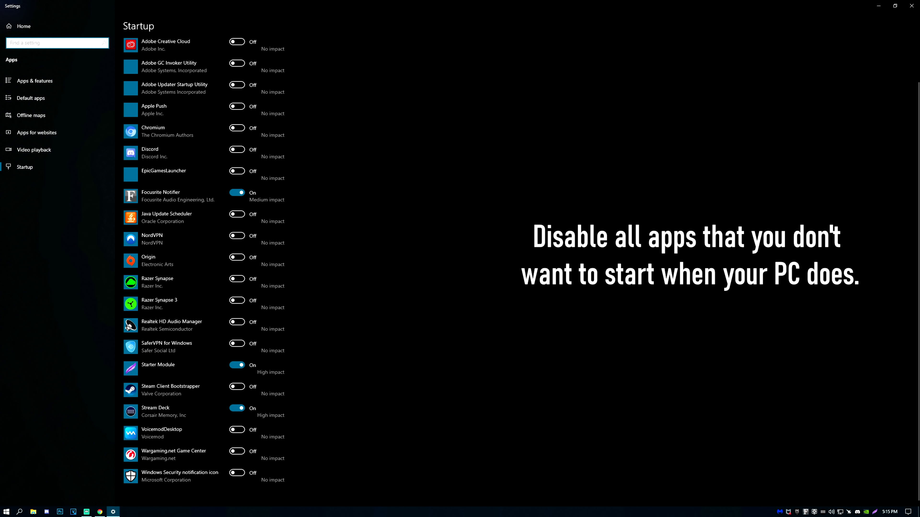
scroll(204, 268, up, 3)
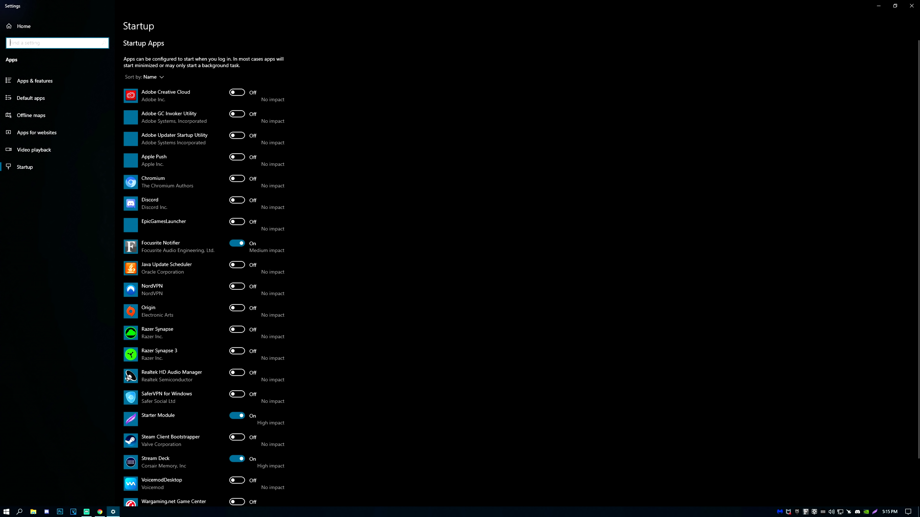
click(911, 6)
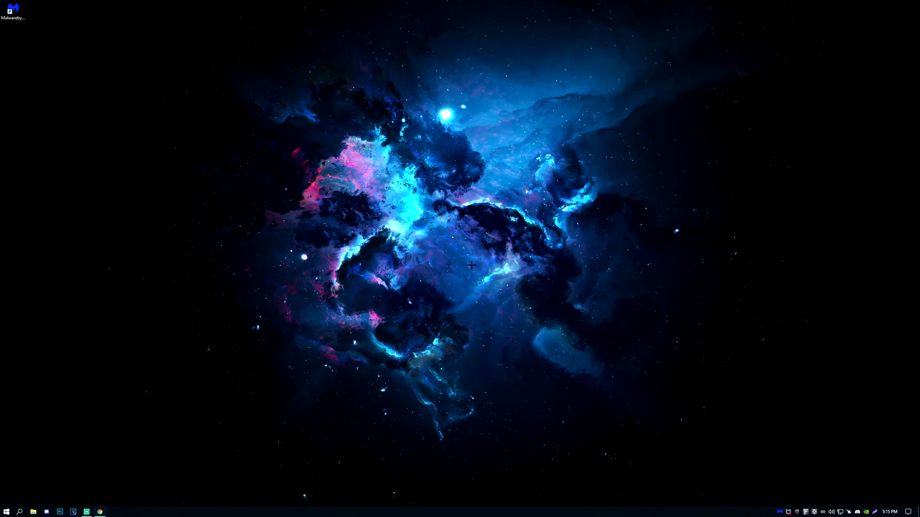
Open the Game bar settings, turn off recording game clips, screenshots and broadcasting using Game bar, and close Settings
click(19, 511)
text(game bar)
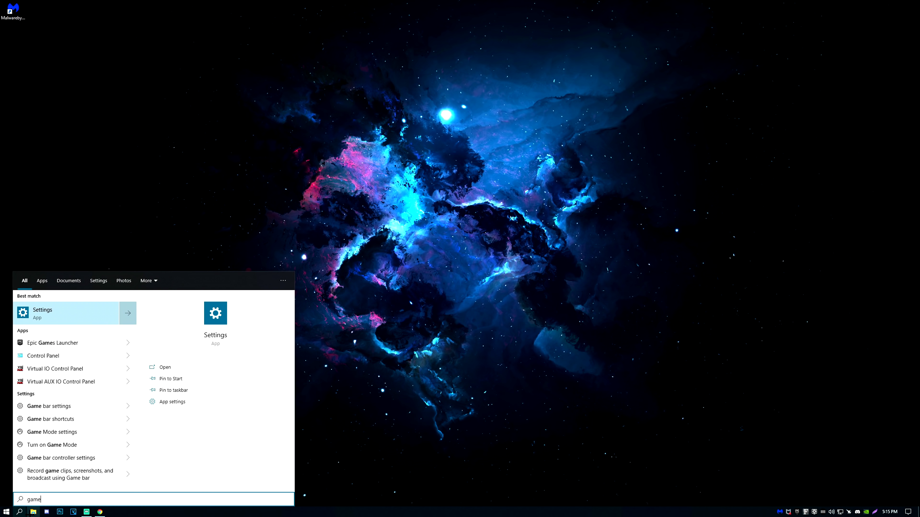
click(54, 343)
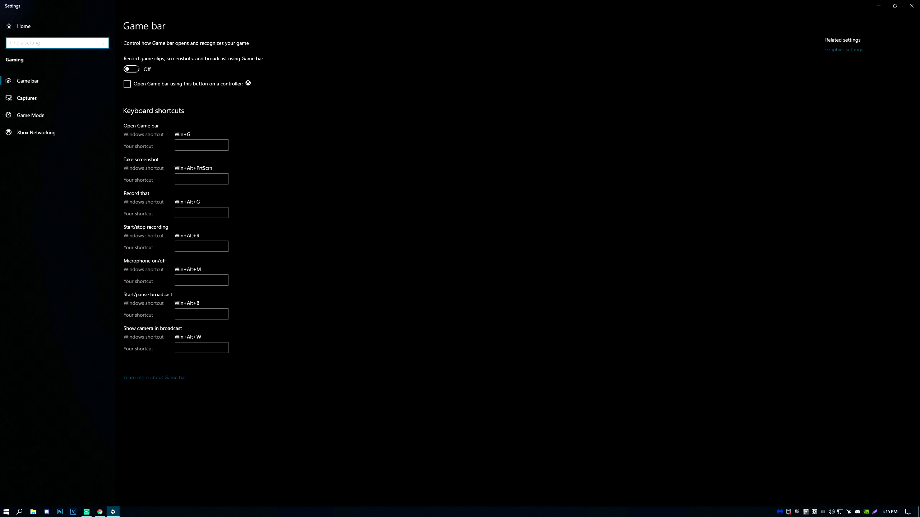
click(131, 68)
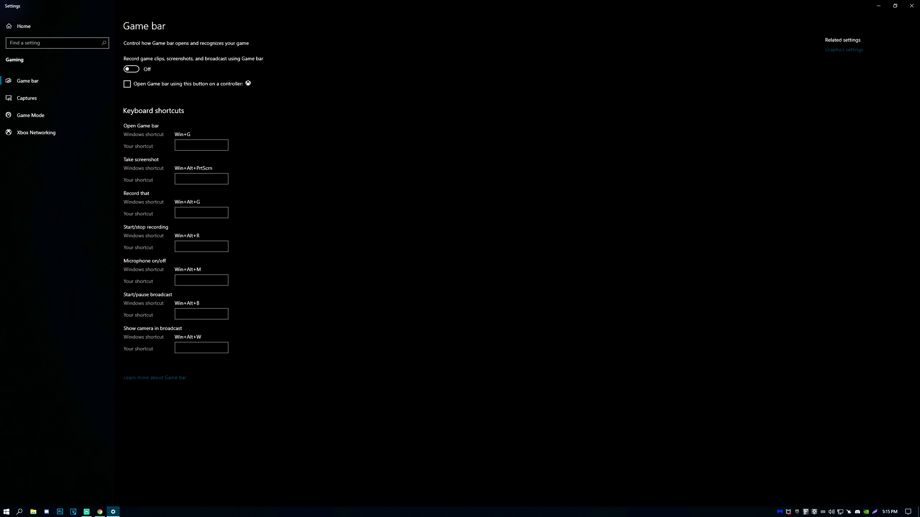
click(911, 6)
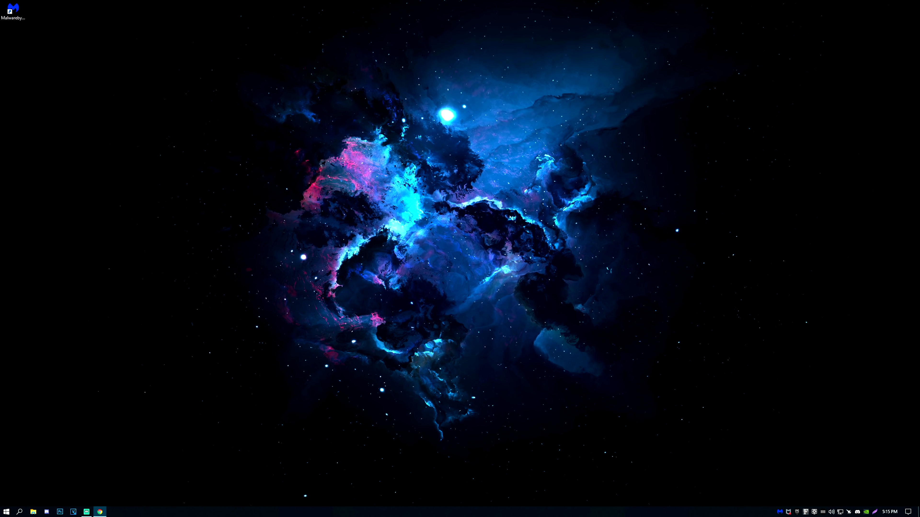
Search Windows for the Ease of Access display settings and open them
key(super)
text(easee of access displa)
click(76, 315)
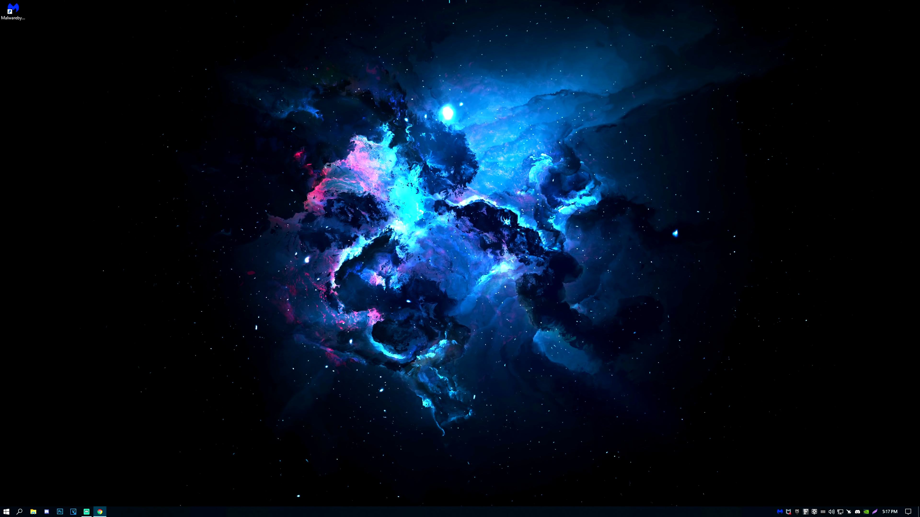
Open the Windows Privacy settings and review the General, Speech, and Inking & typing personalization options
click(20, 512)
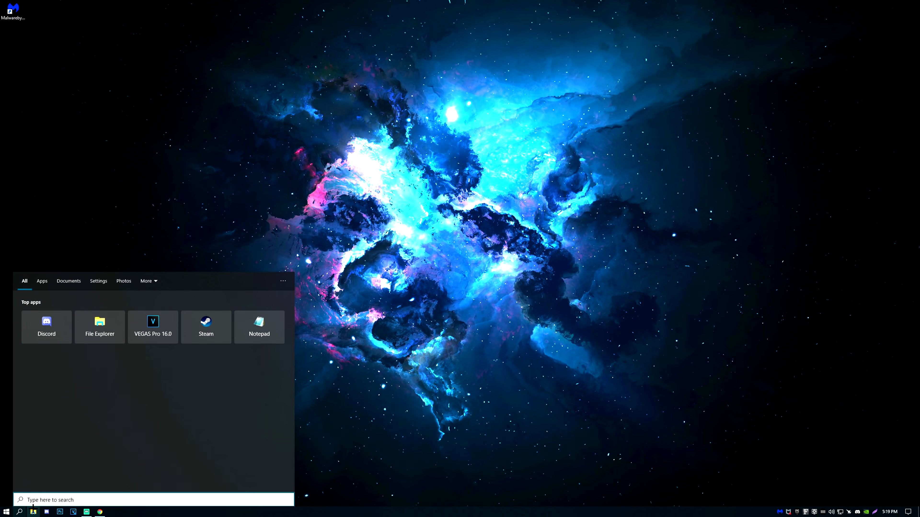
text(privacy)
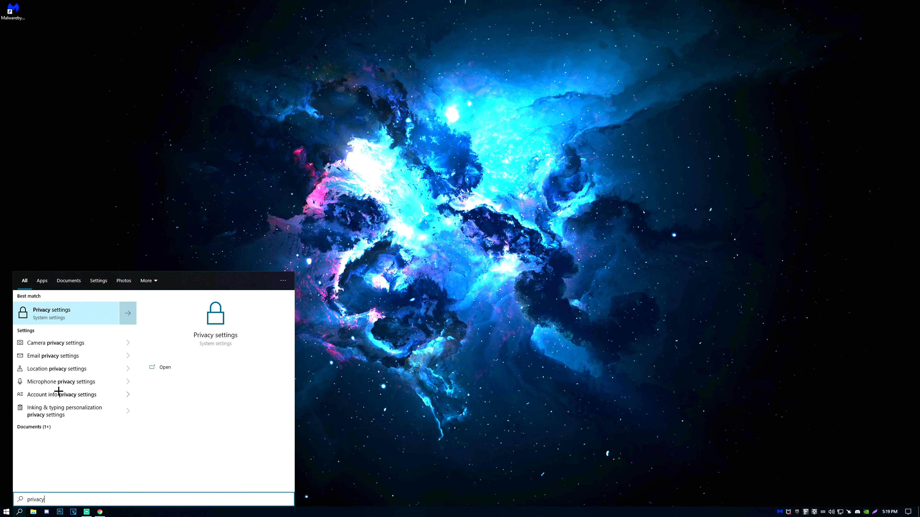
click(74, 317)
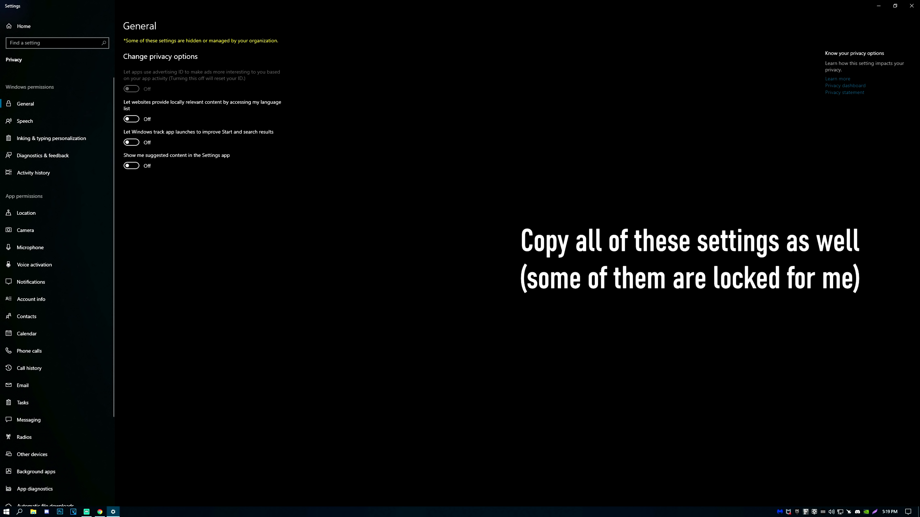
click(36, 121)
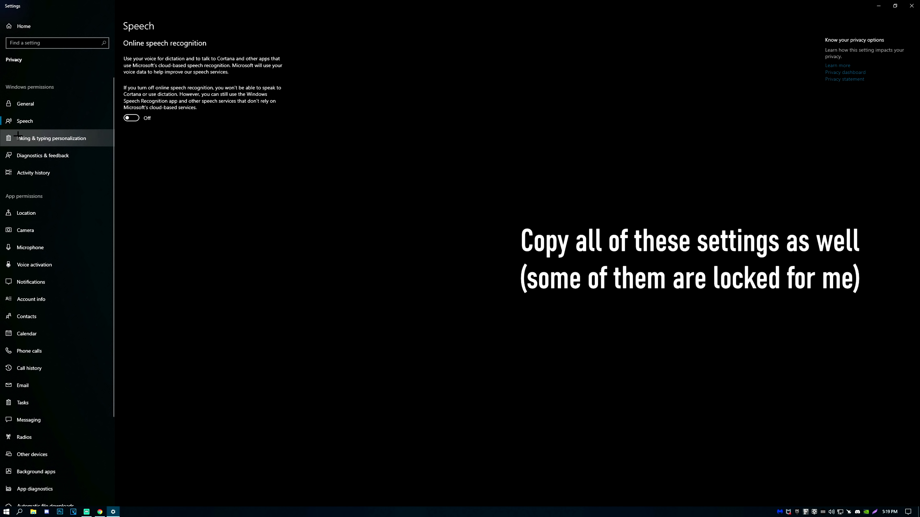
click(51, 138)
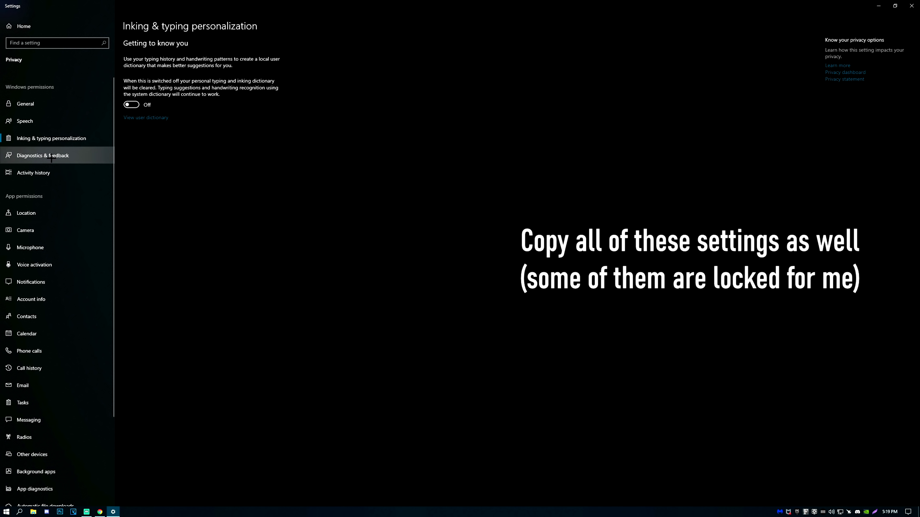
Review the Diagnostics & feedback privacy options, from diagnostic data down to feedback frequency and recommended troubleshooting
click(42, 155)
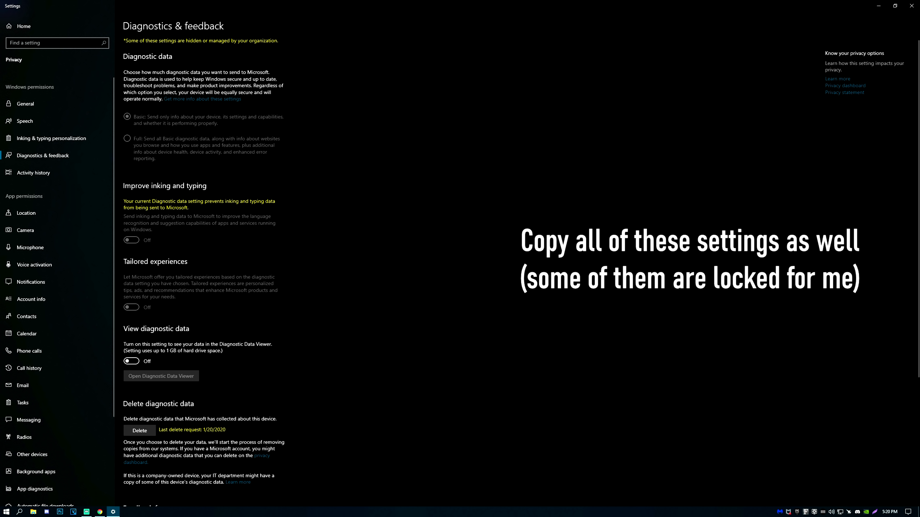
scroll(203, 272, down, 4)
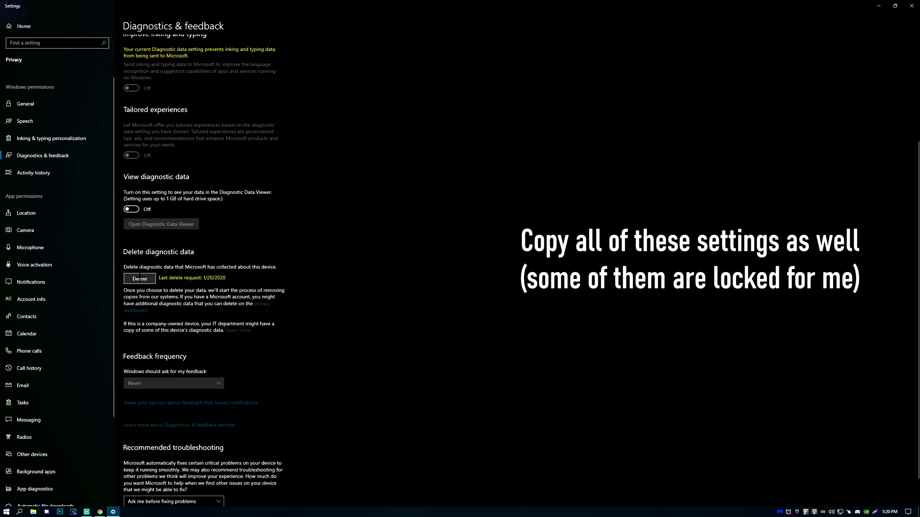
scroll(193, 354, down, 1)
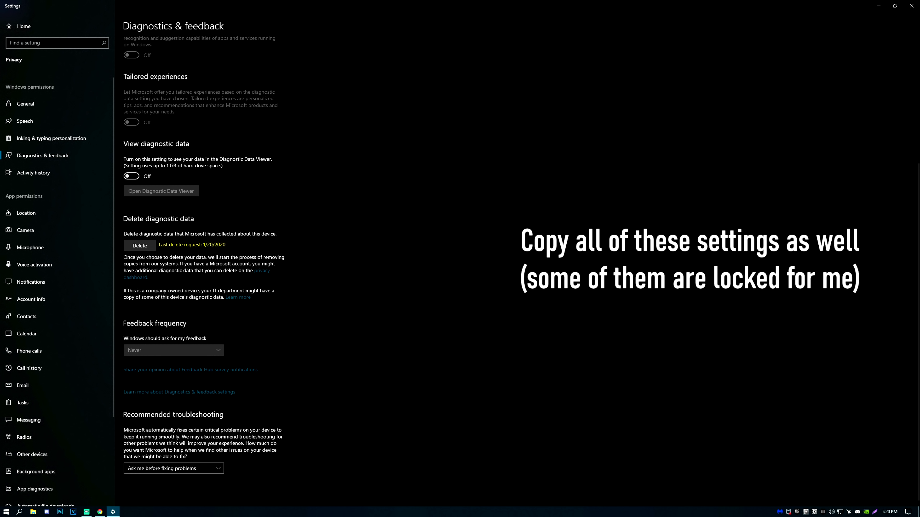
scroll(203, 253, up, 5)
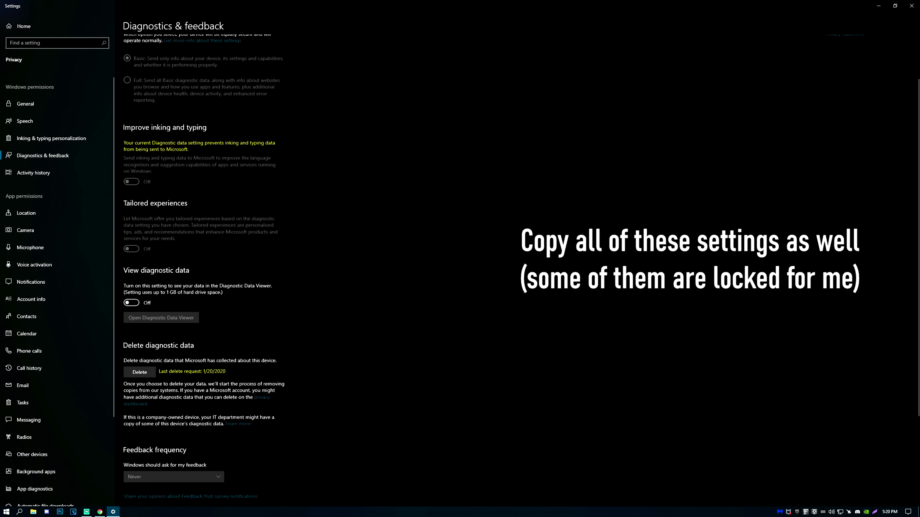
Review the privacy settings for Activity history, Location, Camera, Microphone, Voice activation, Notifications and Account info
click(49, 171)
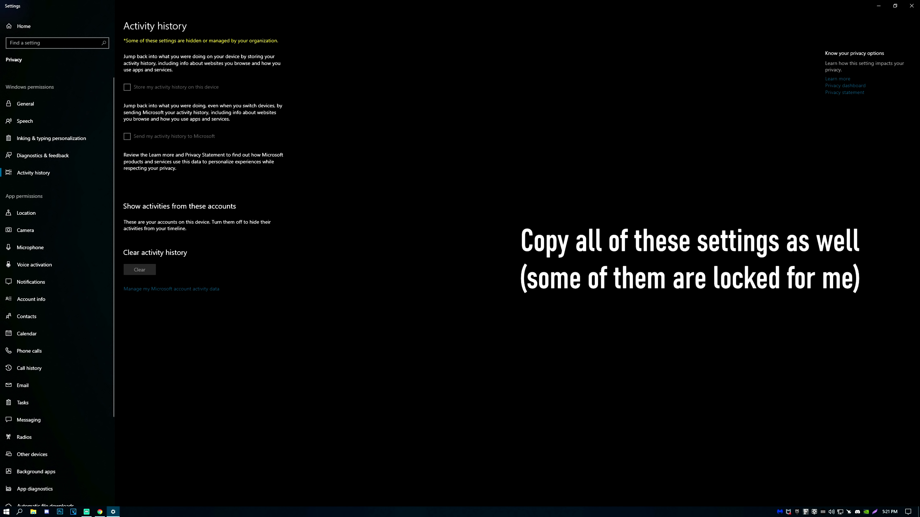
click(36, 213)
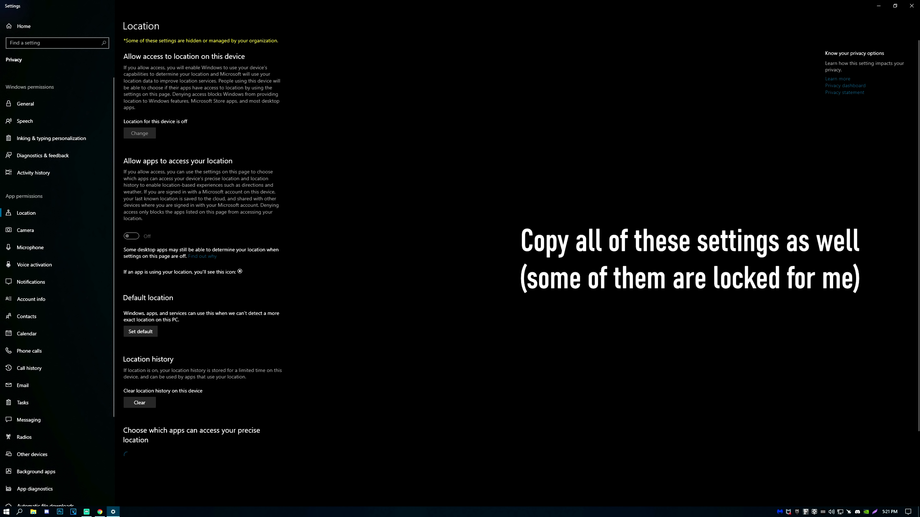
click(36, 230)
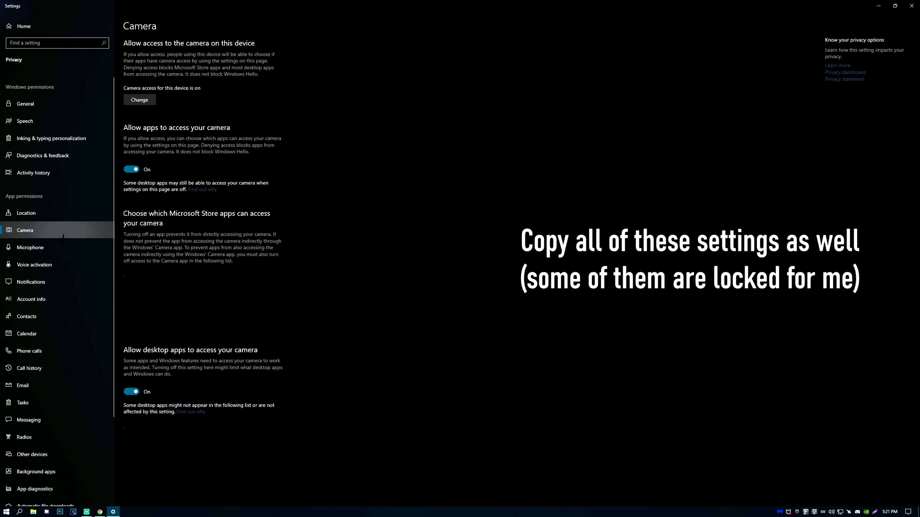
click(54, 247)
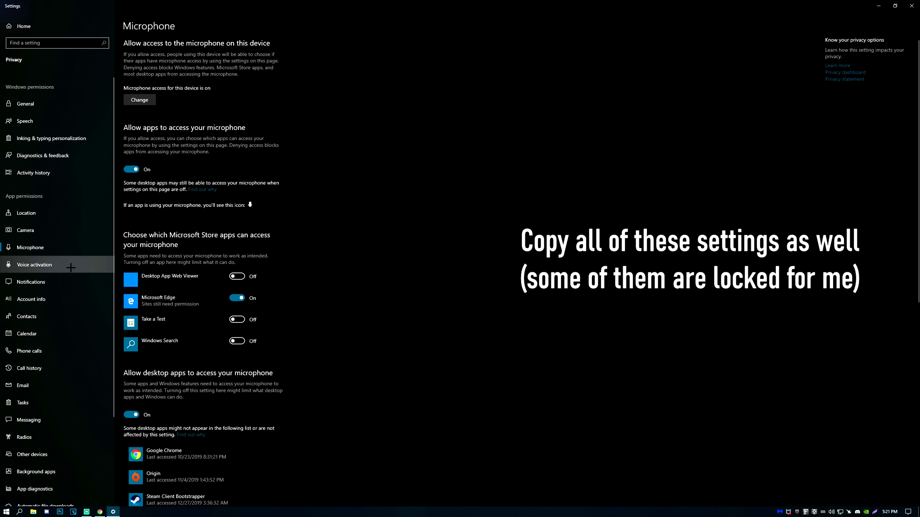
click(70, 265)
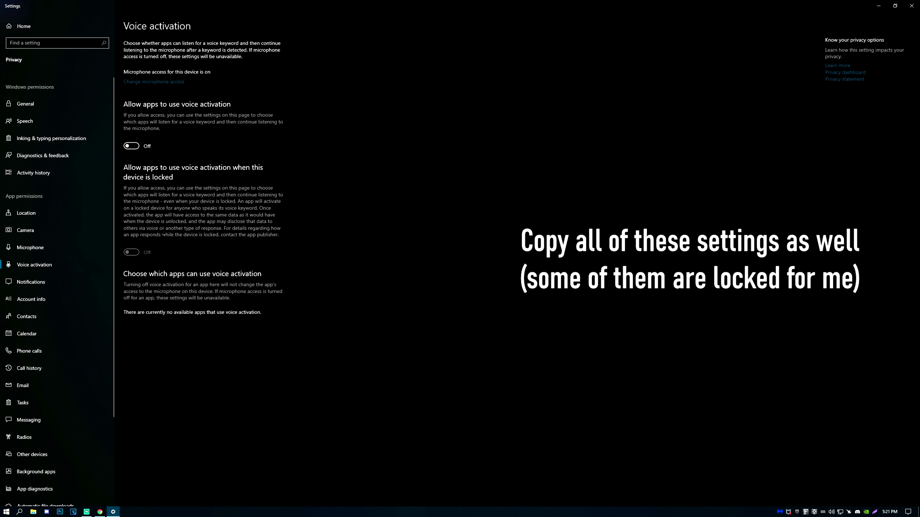
click(83, 282)
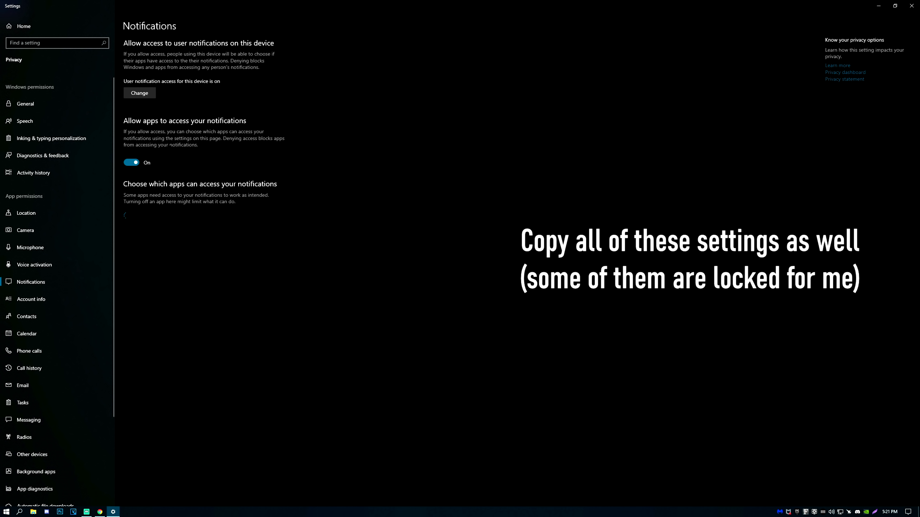
click(44, 297)
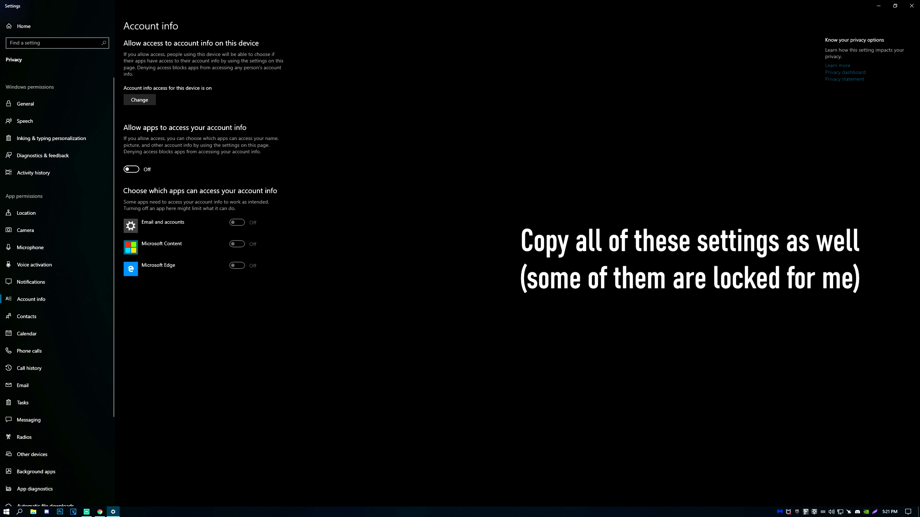
Review the app permissions for Contacts, Calendar, Phone calls, Call history, Email, Tasks, Messaging, Radios and Other devices
click(58, 315)
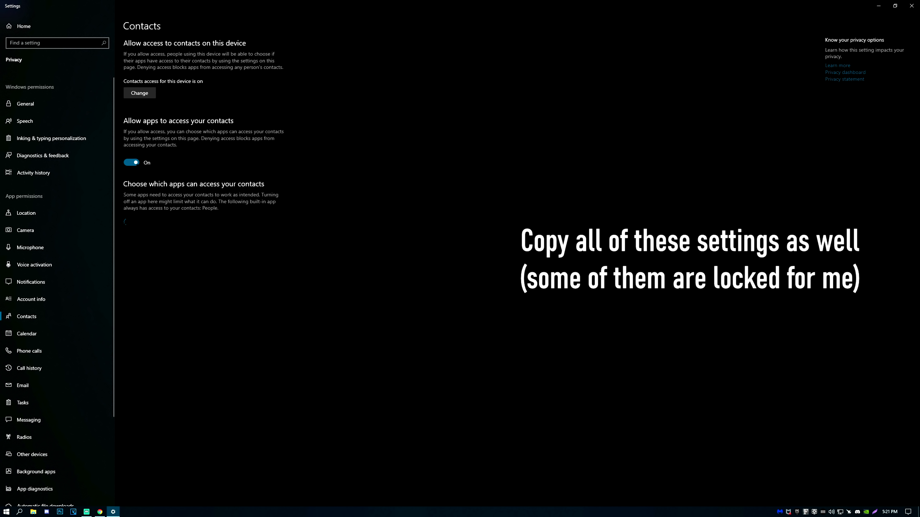
click(58, 333)
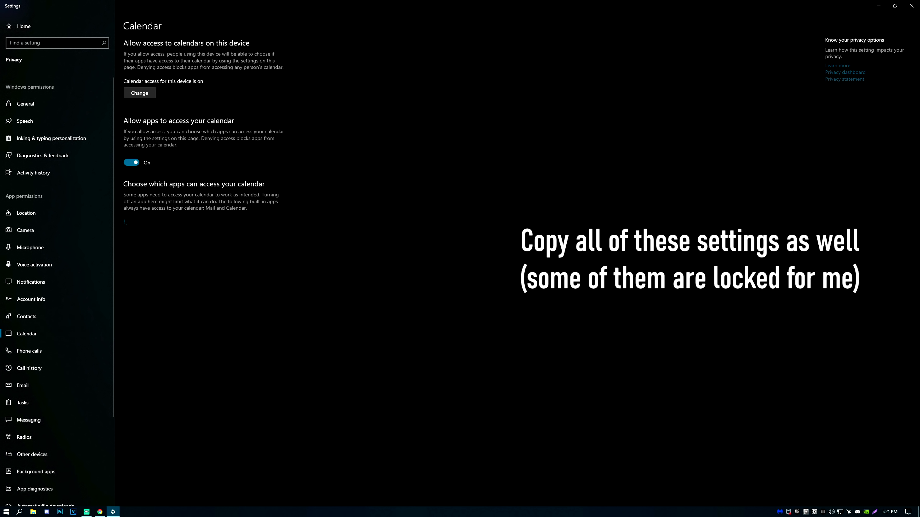
click(54, 350)
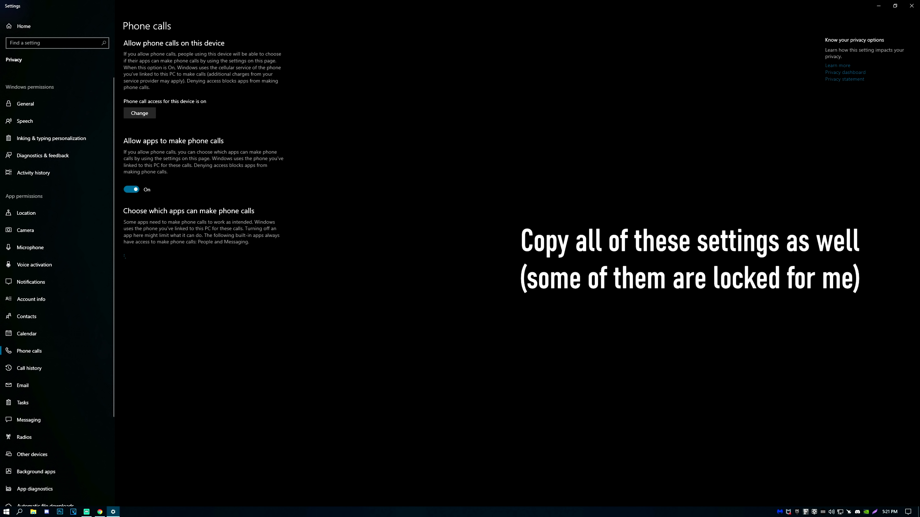
click(54, 368)
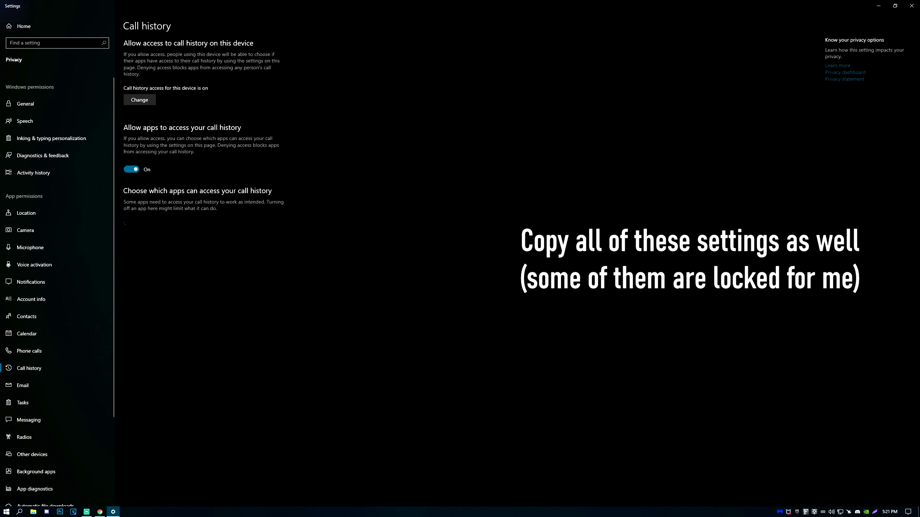
click(55, 385)
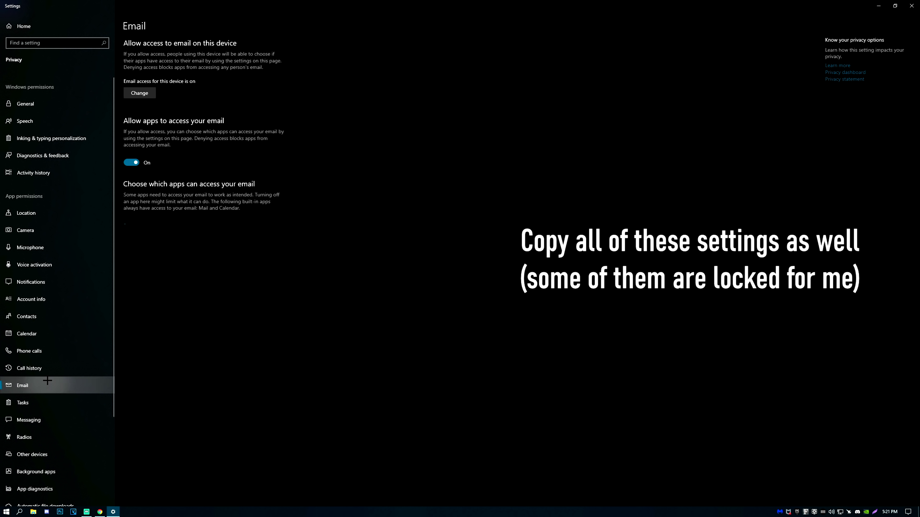
click(69, 403)
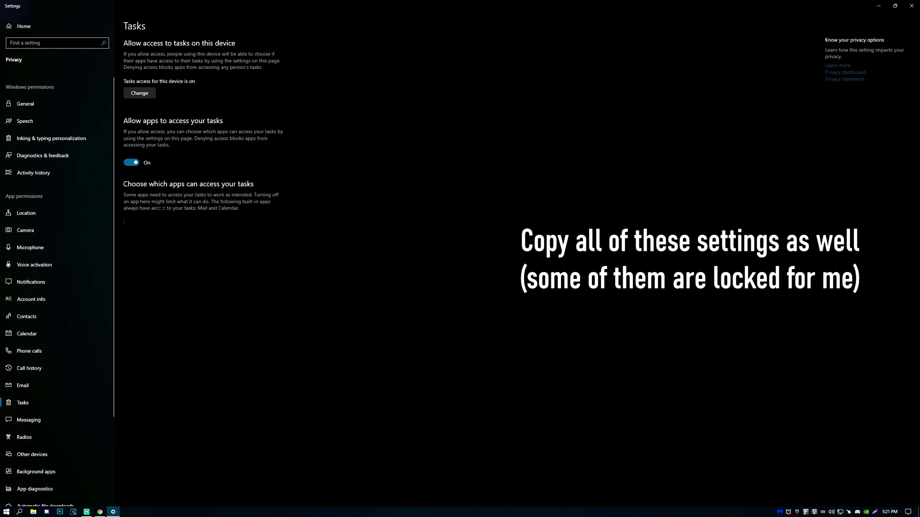
click(34, 420)
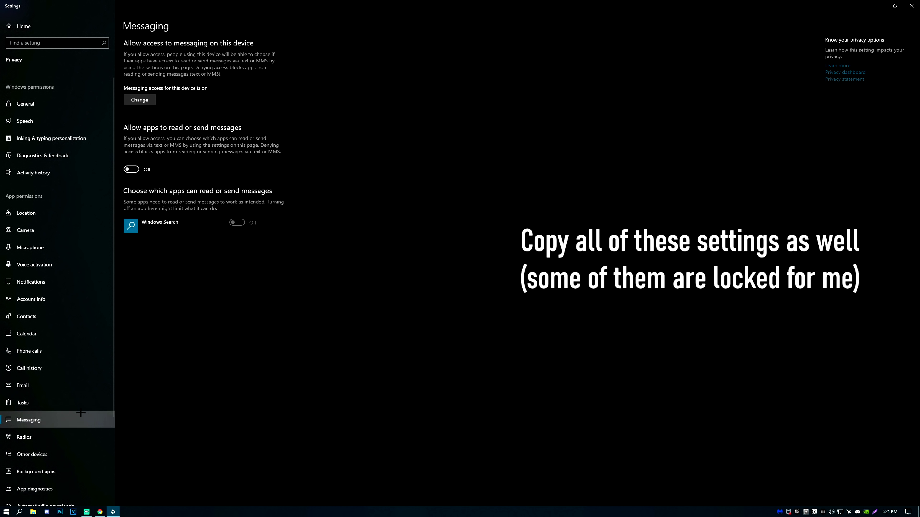
click(29, 437)
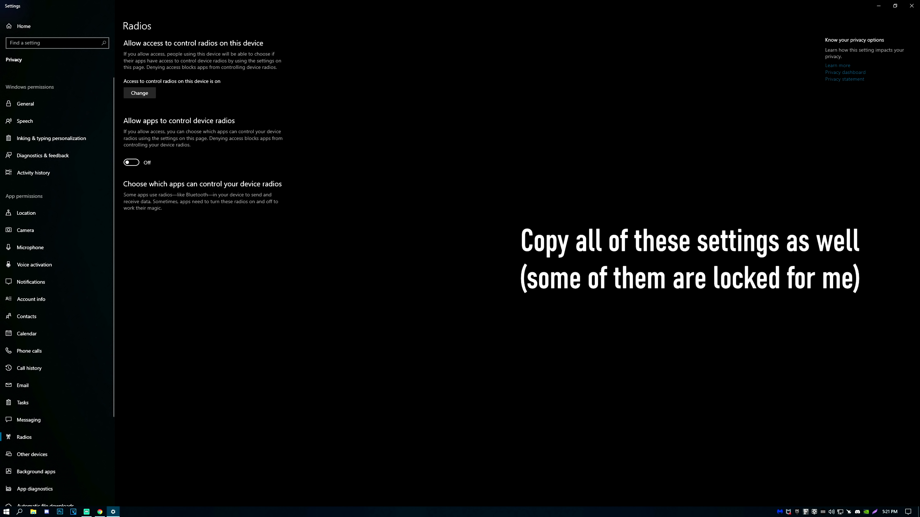
click(32, 455)
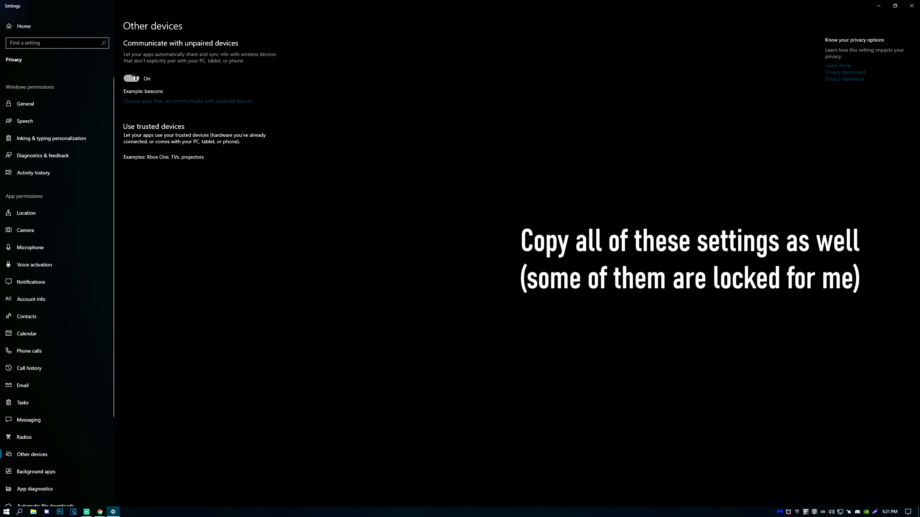
Turn off letting apps run in the background, check the App diagnostics permissions, and close Settings
click(36, 471)
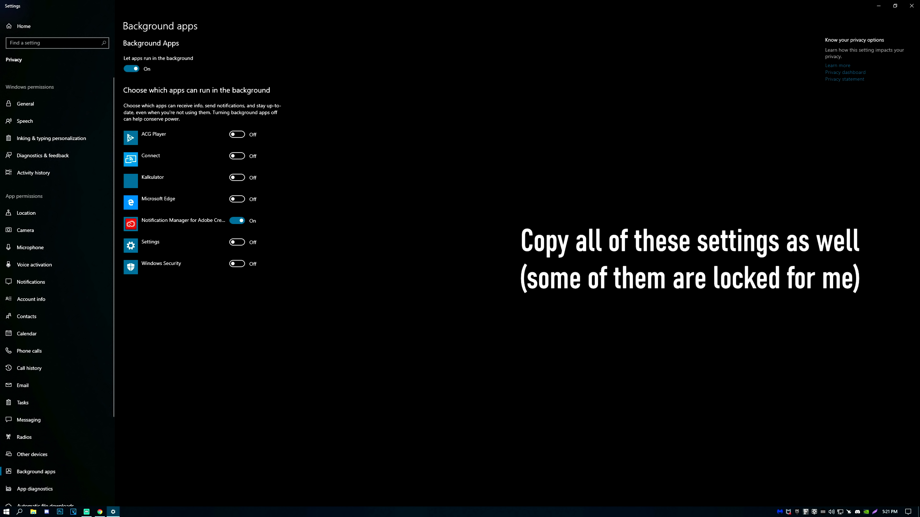
click(134, 69)
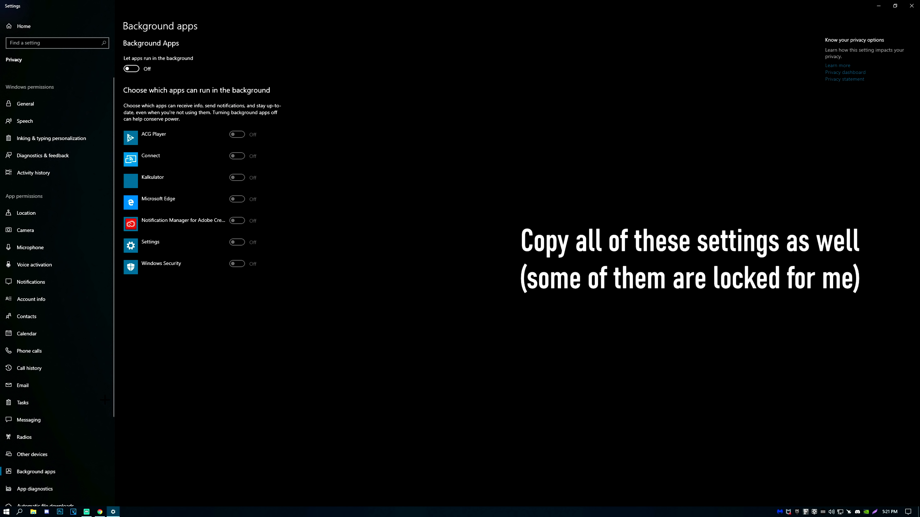
click(34, 489)
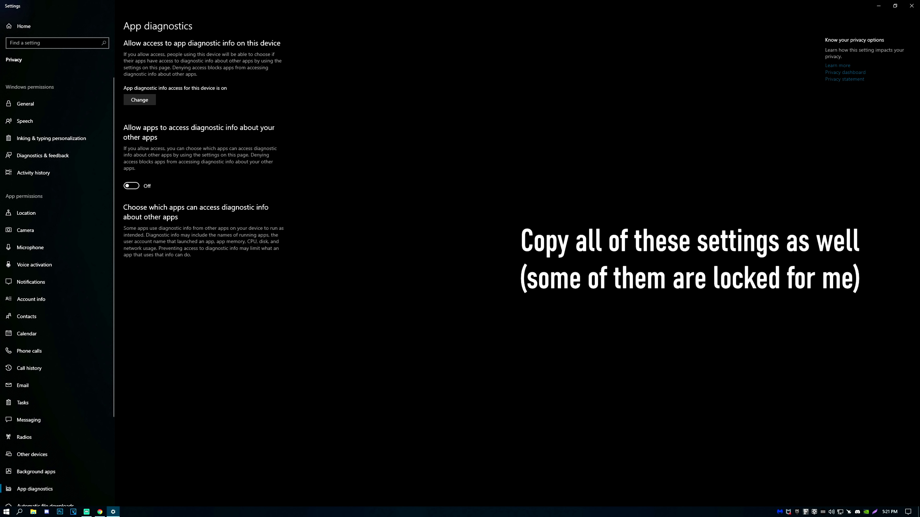
key(alt+F4)
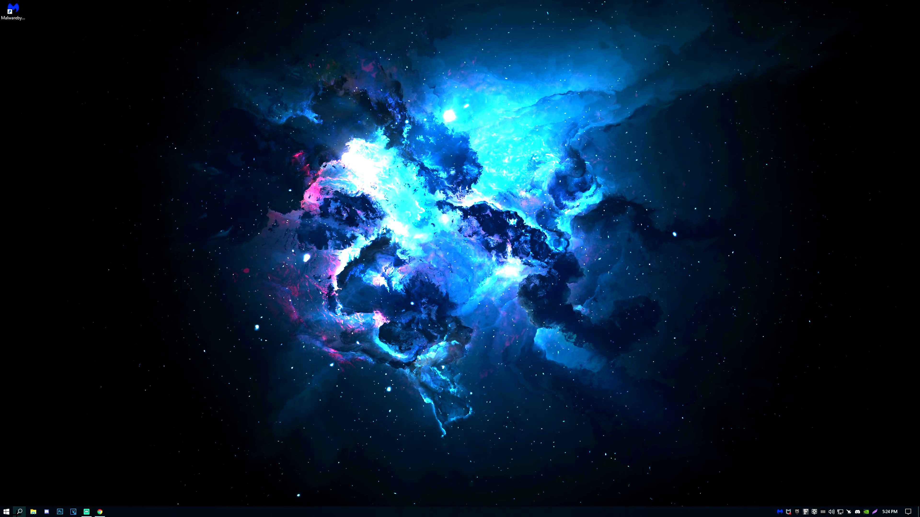
Search Windows for the Windows Update settings, review the advanced update options, and open Delivery Optimization from there
click(19, 512)
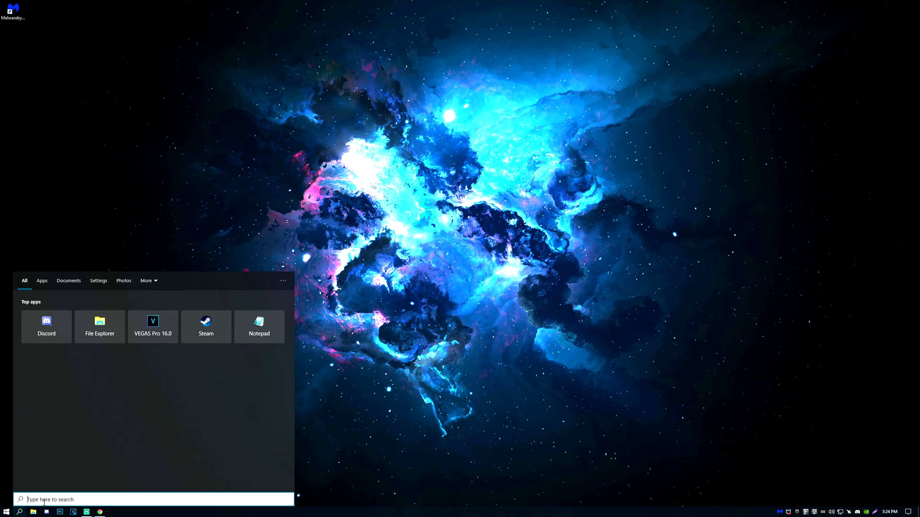
text(windows)
click(60, 315)
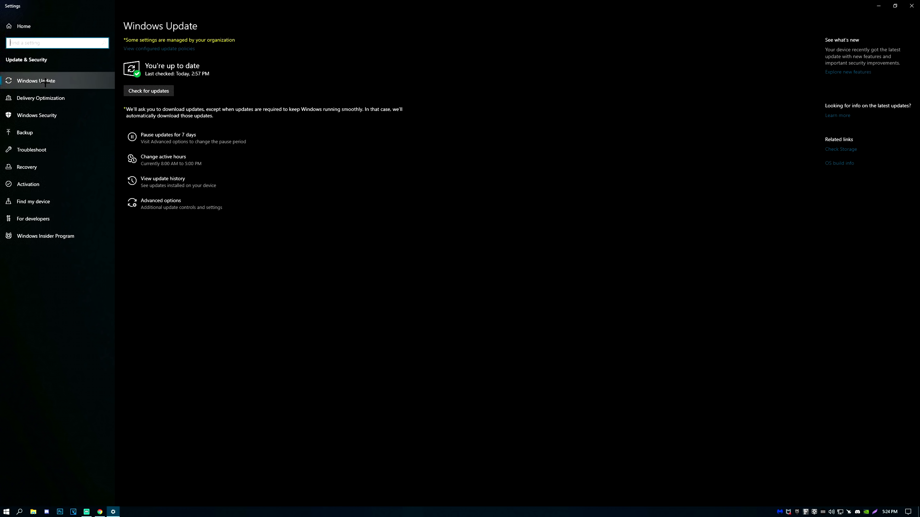
click(163, 204)
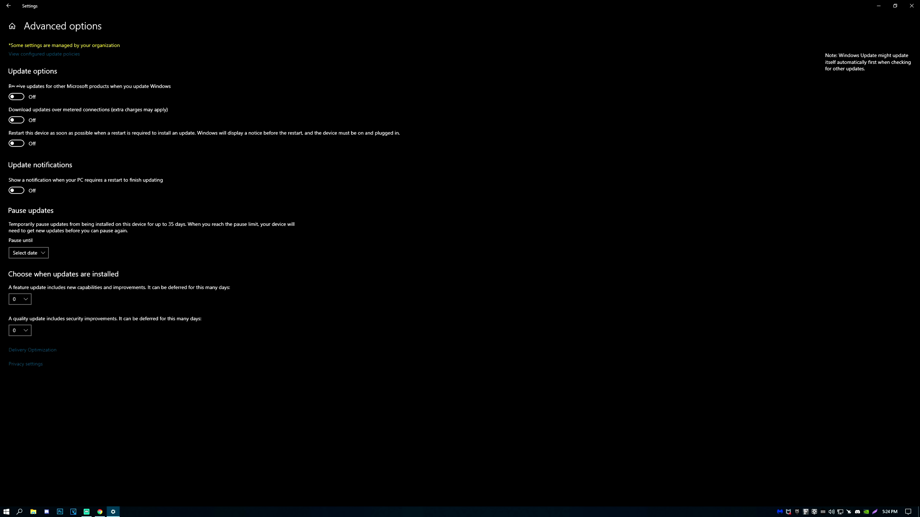
click(32, 350)
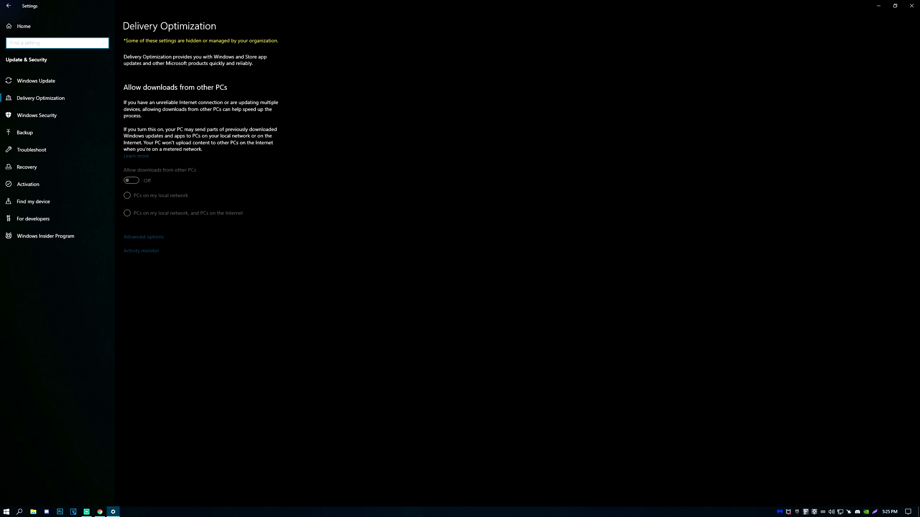
In Delivery Optimization's advanced options, enable the background download, foreground download, upload bandwidth and monthly upload limits
click(143, 236)
click(19, 109)
click(12, 134)
click(12, 183)
click(12, 211)
Set the background download, foreground download and upload bandwidth limits to 5% each, the monthly upload limit to 5 GB, and close Settings
drag(56, 123, 21, 123)
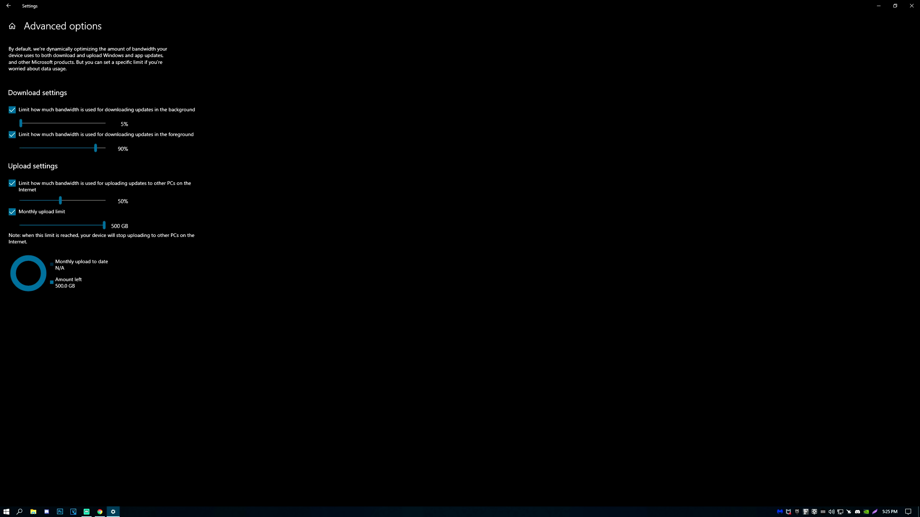
drag(89, 148, 21, 148)
drag(60, 200, 20, 200)
drag(104, 225, 20, 225)
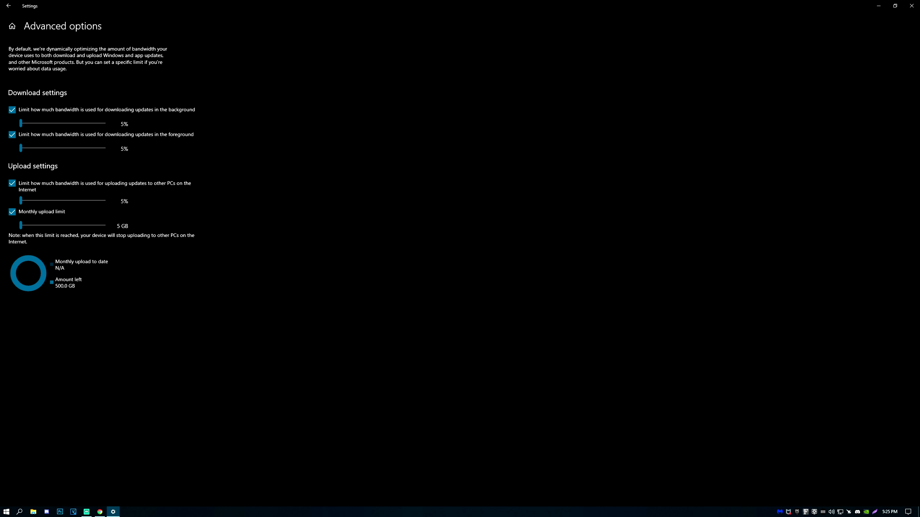
click(911, 5)
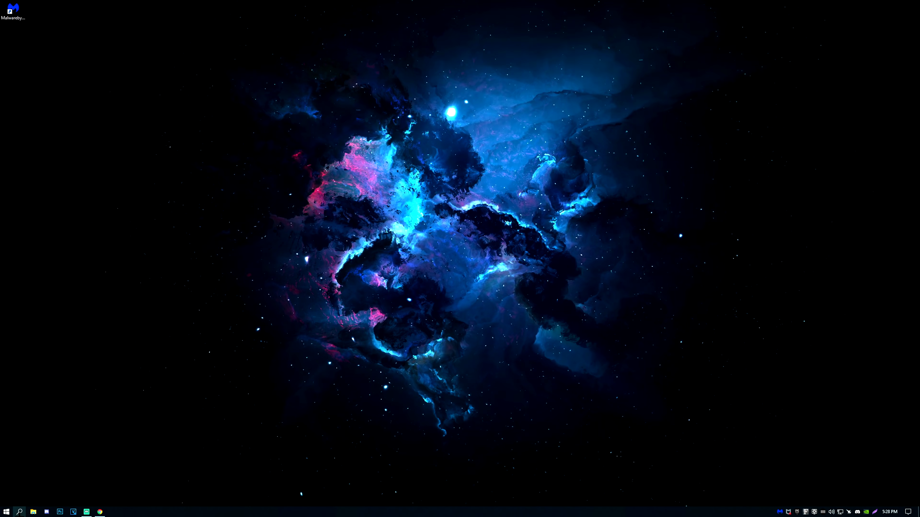
Search Windows for the Add or remove programs settings and open them
key(super+s)
text(uninsta)
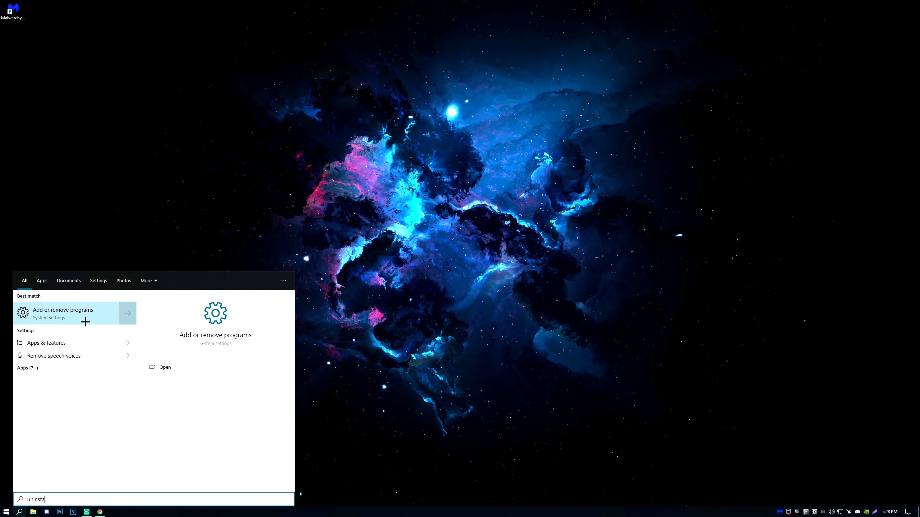
click(87, 318)
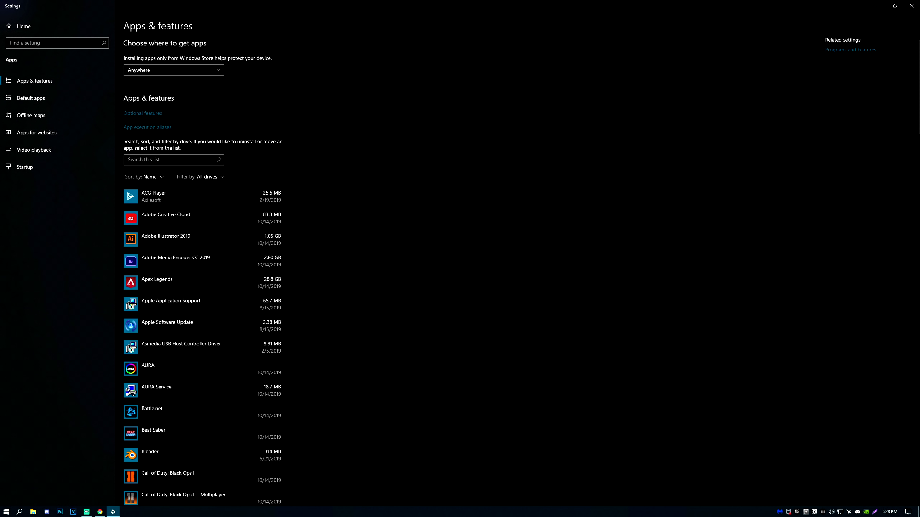
Look through the installed apps and uninstall Apex Legends, completing its removal in the uninstaller
click(204, 285)
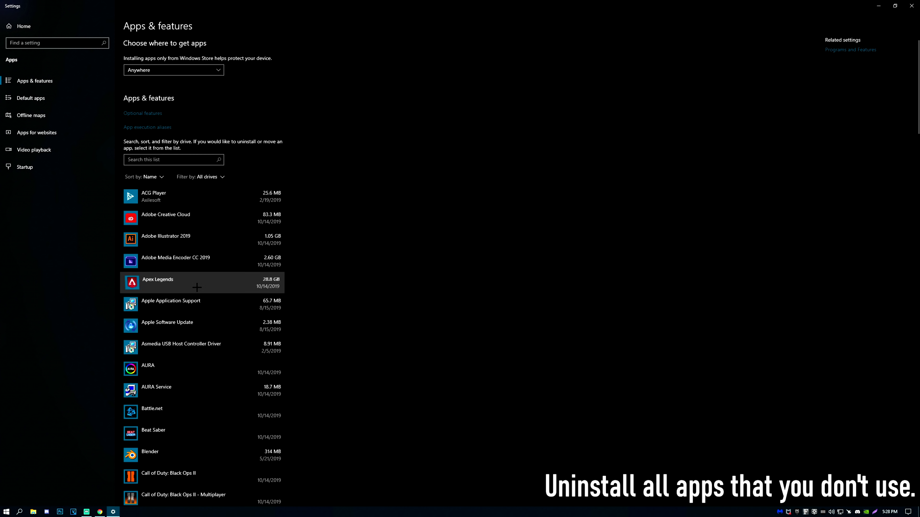
scroll(202, 272, down, 20)
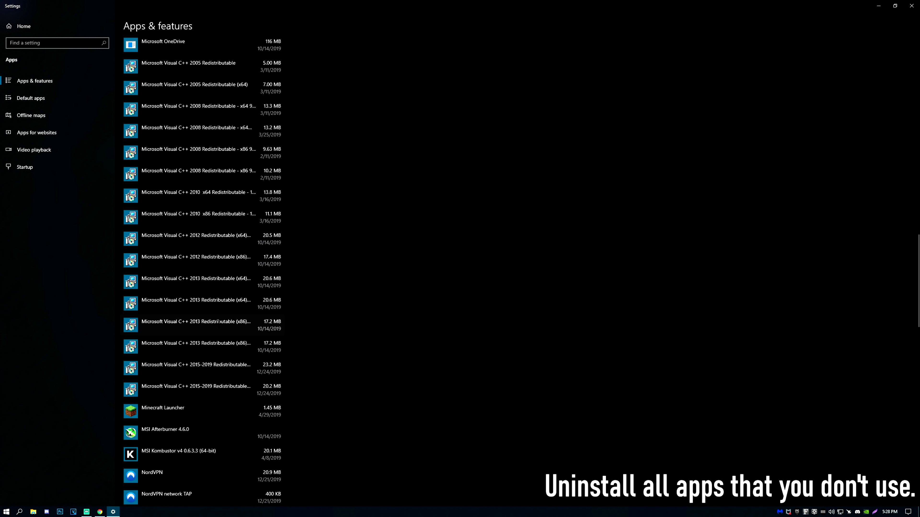
scroll(203, 291, up, 10)
scroll(203, 291, up, 10)
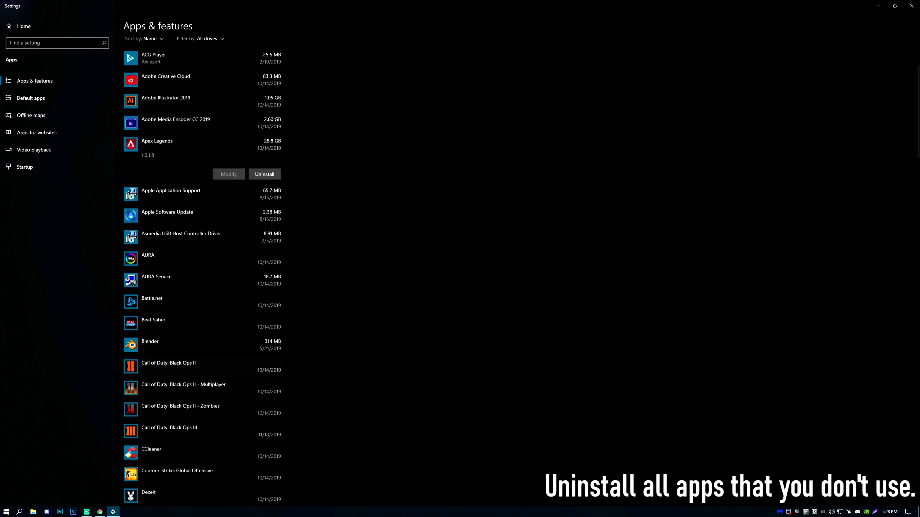
click(264, 311)
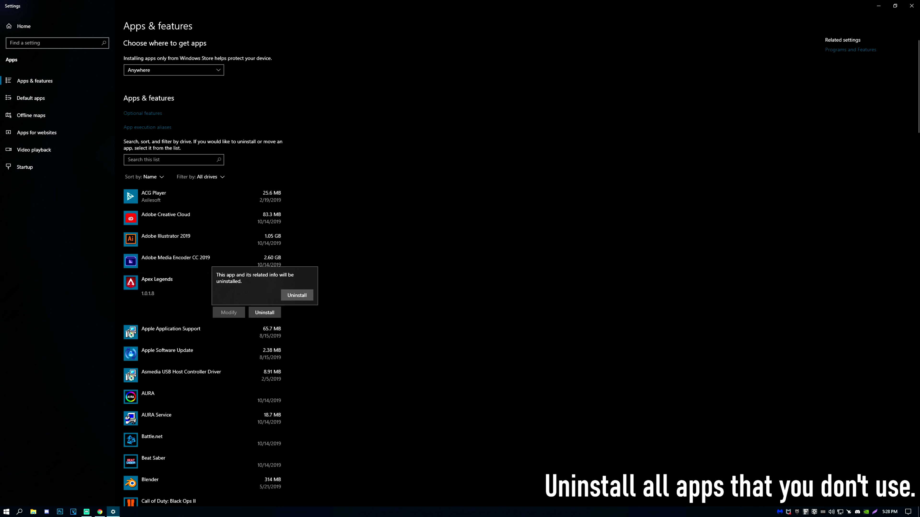
click(297, 295)
click(486, 282)
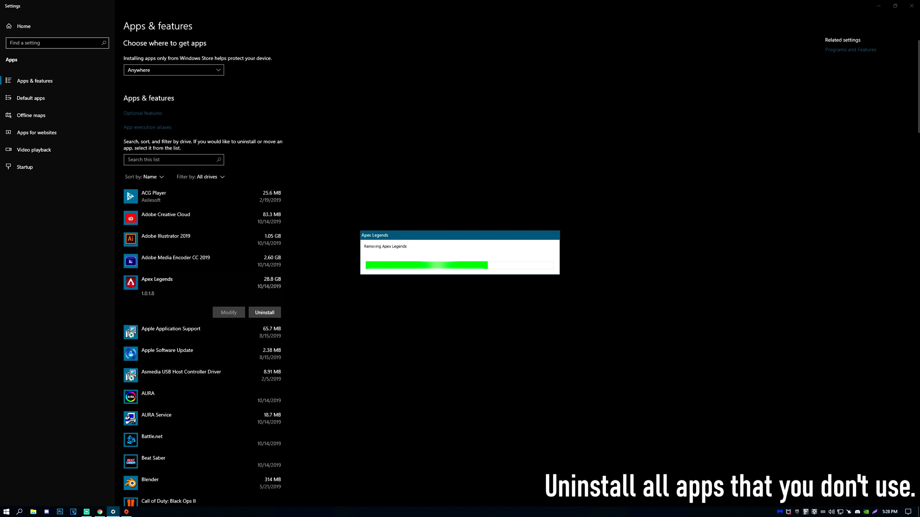
click(499, 282)
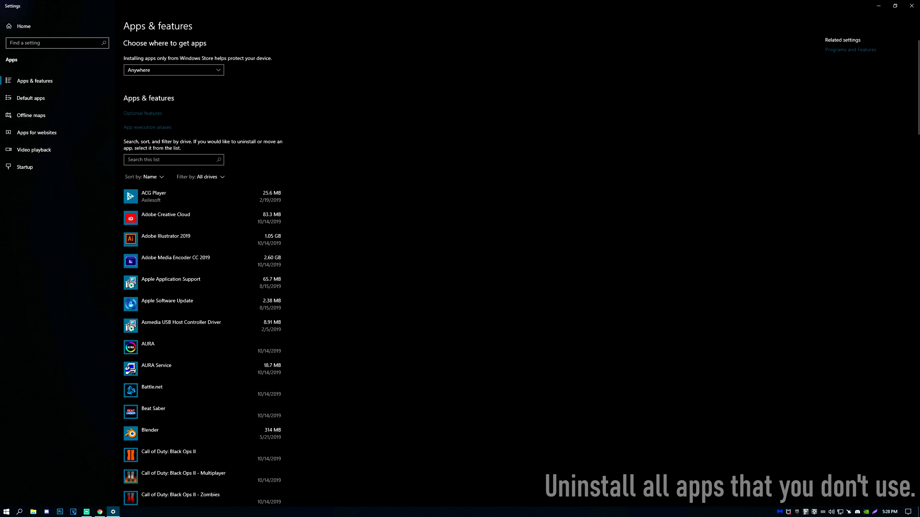
Close the Settings window and launch Registry Editor by running regedit
click(912, 6)
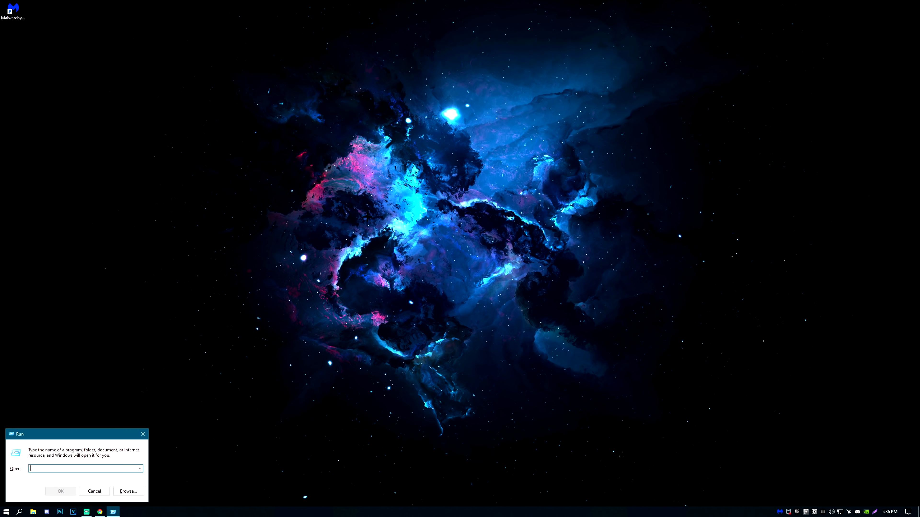
text(regedit)
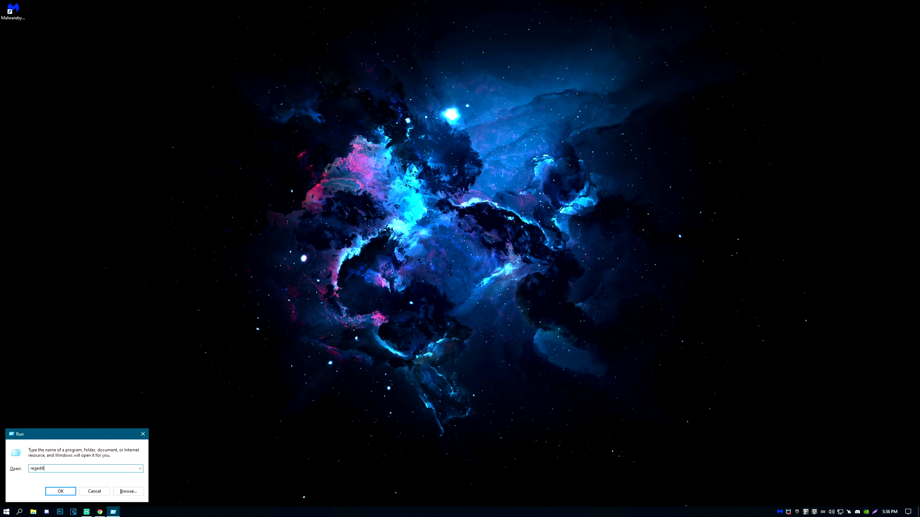
key(Return)
scroll(198, 73, up, 6)
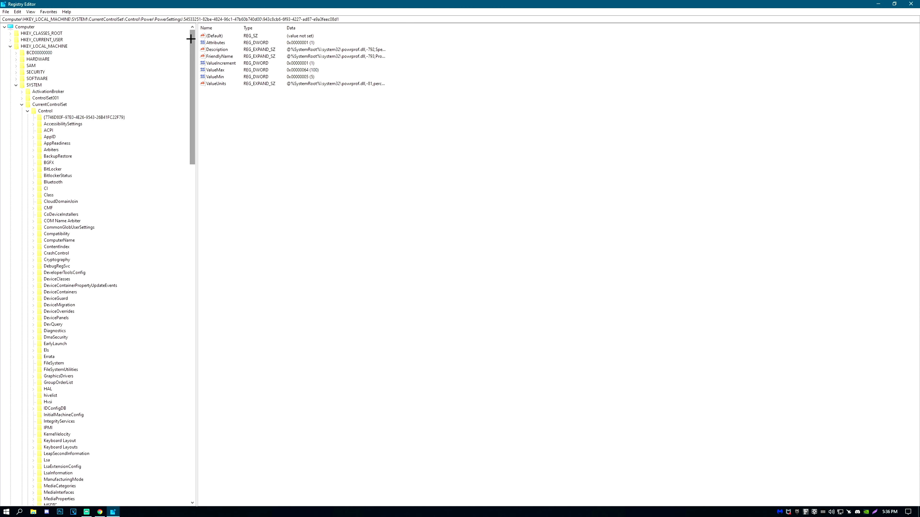
click(38, 47)
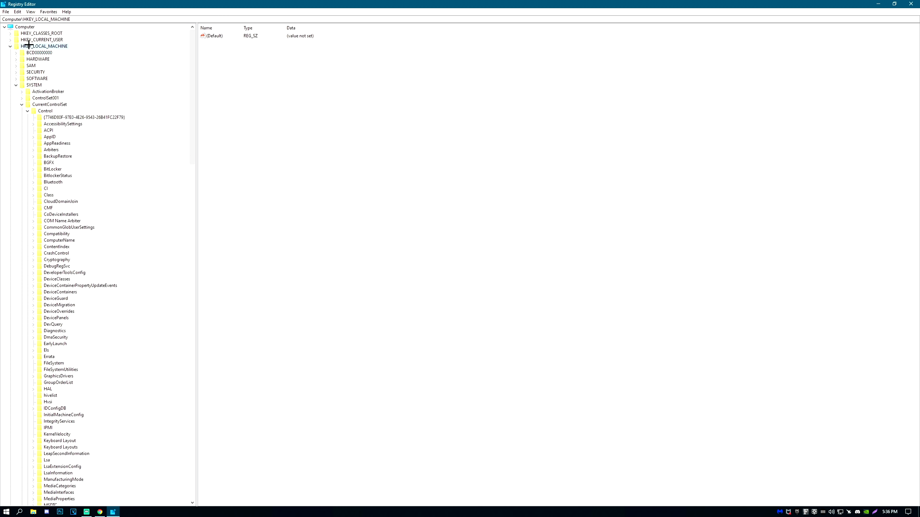
click(34, 85)
click(44, 110)
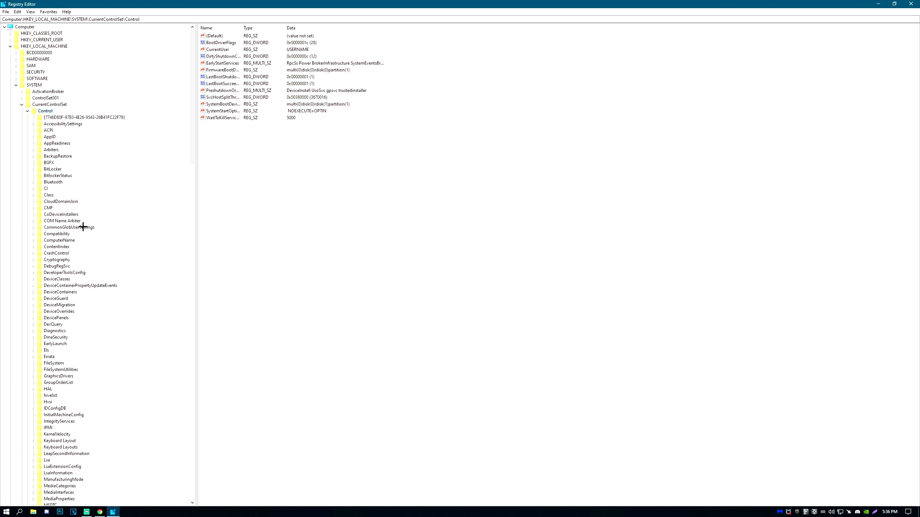
scroll(83, 226, down, 18)
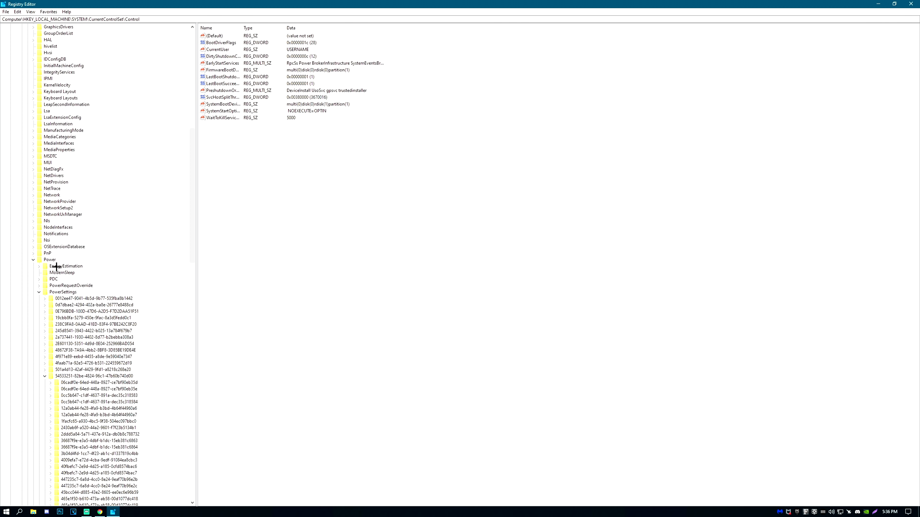
click(52, 291)
scroll(21, 330, down, 7)
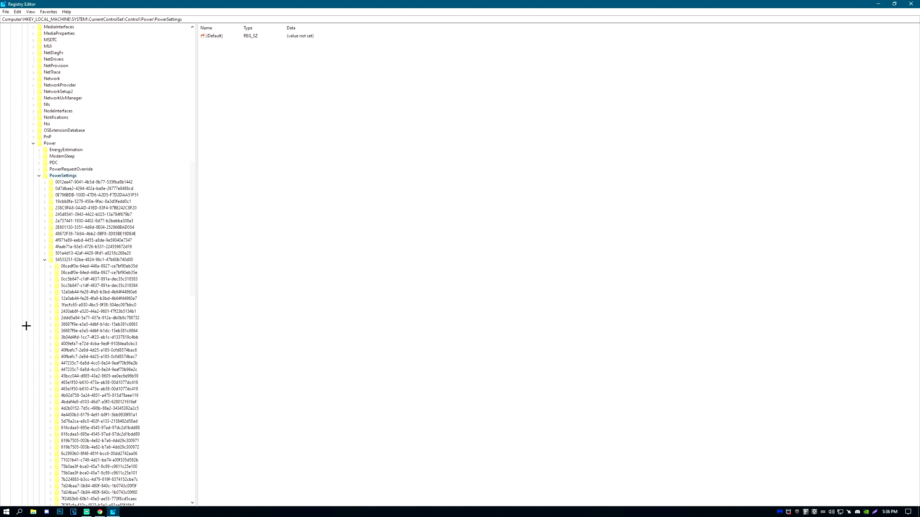
click(82, 241)
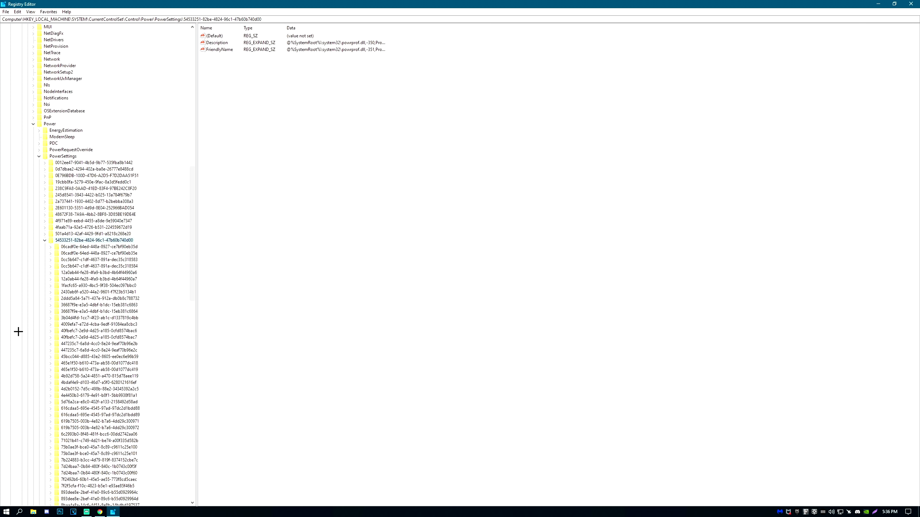
scroll(20, 332, down, 12)
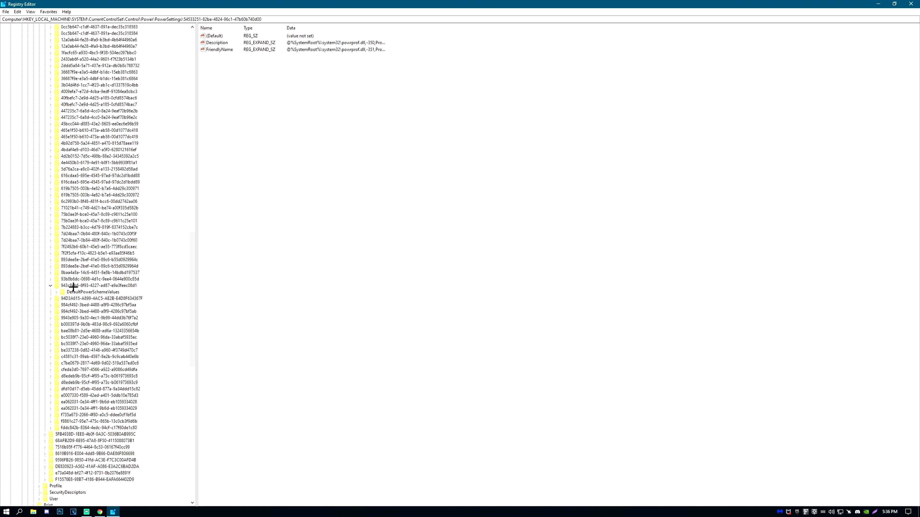
click(72, 286)
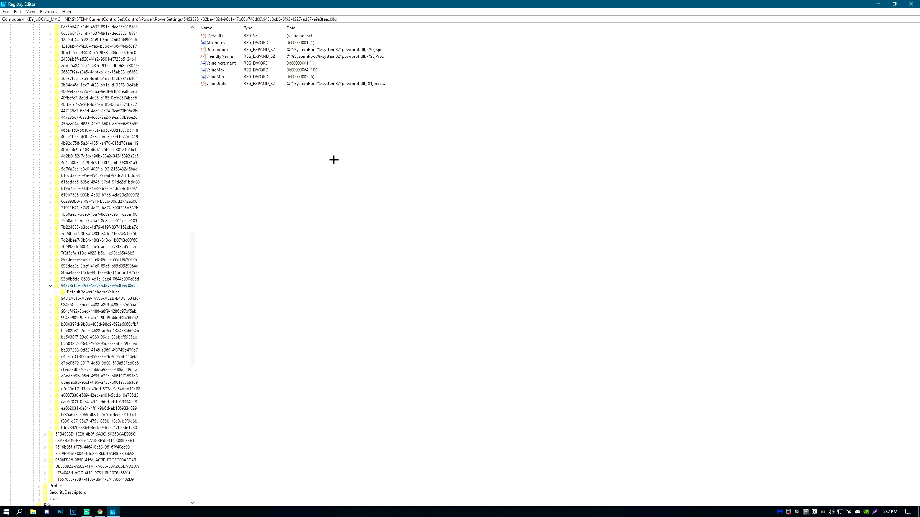
Set the Attributes DWORD of the 943c8cb6-6f93-4227-ad87-e9a3feec08d1 key to 2
click(220, 43)
double_click(232, 44)
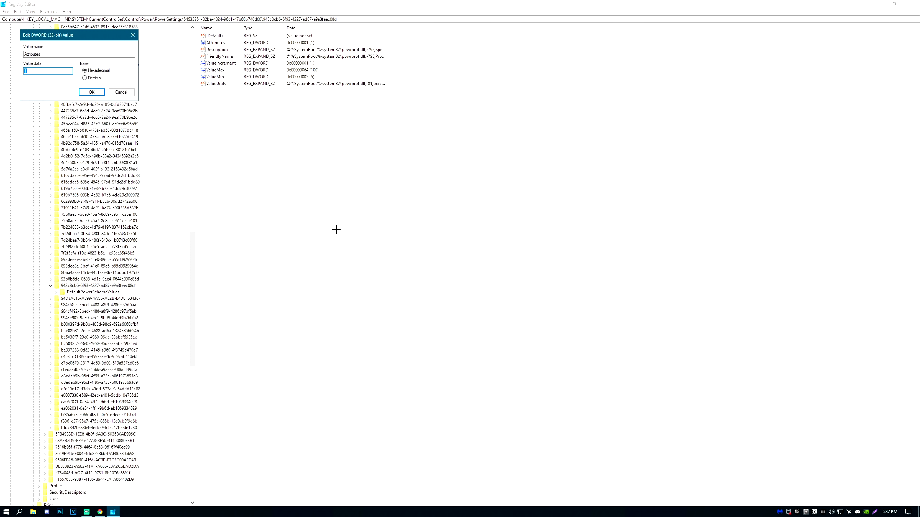
text(2)
click(95, 92)
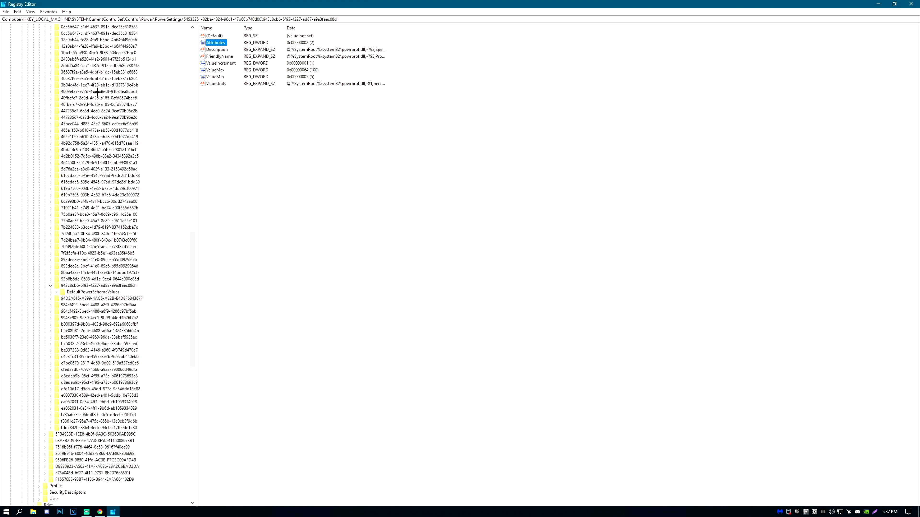
click(341, 182)
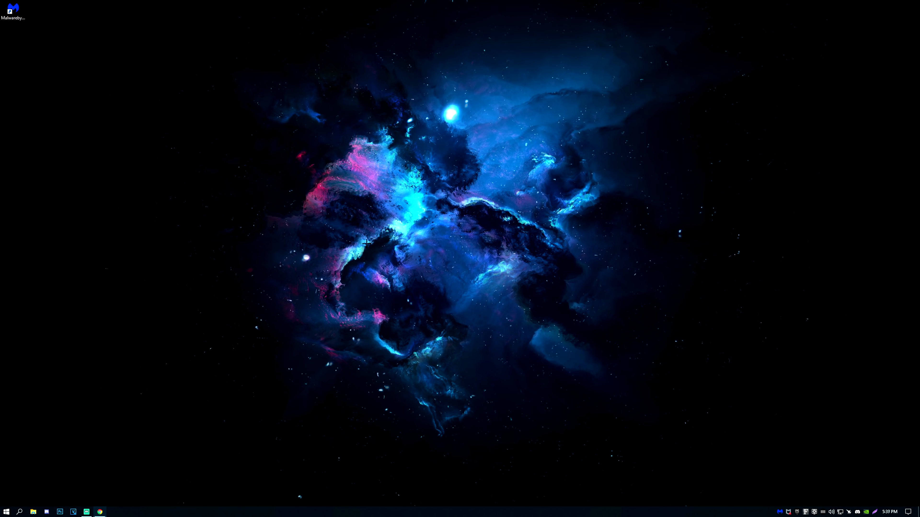
Run control panel and open the advanced power settings of the High performance plan under System and Security's Power Options
key(super+r)
text(cont)
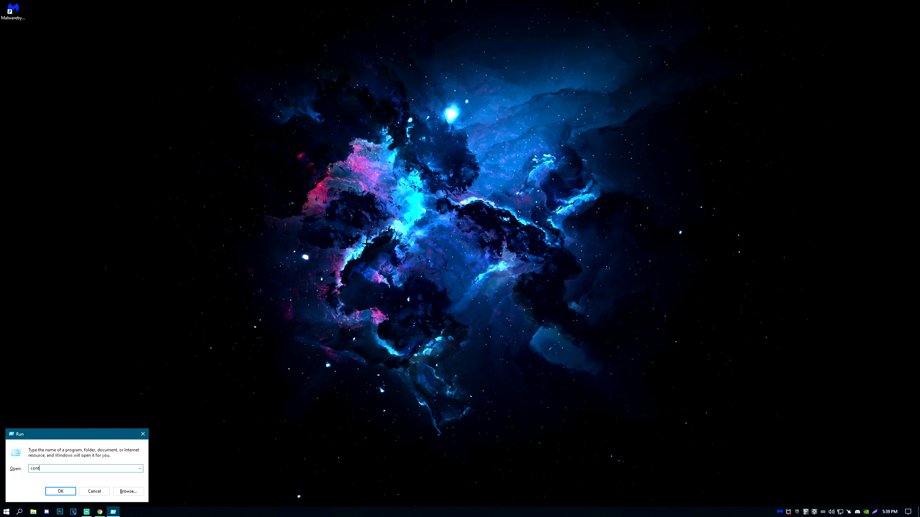
text(rol panel)
key(Return)
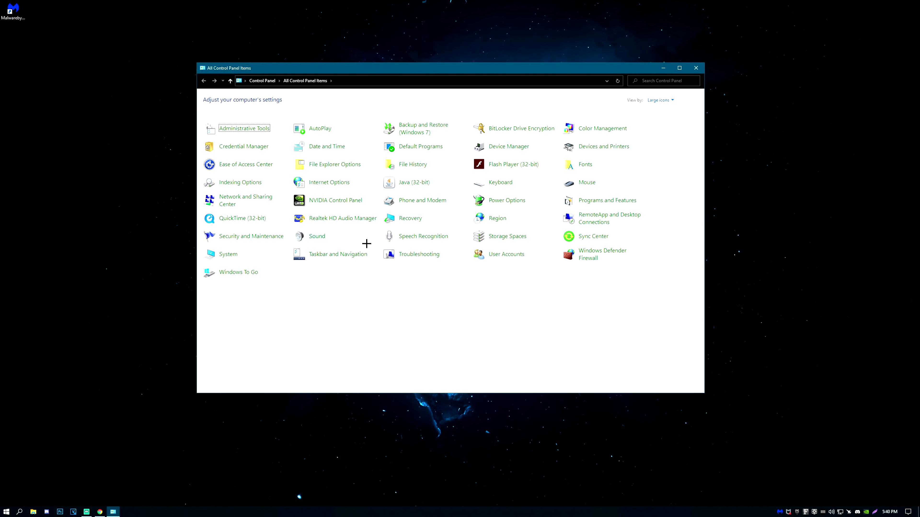
click(263, 81)
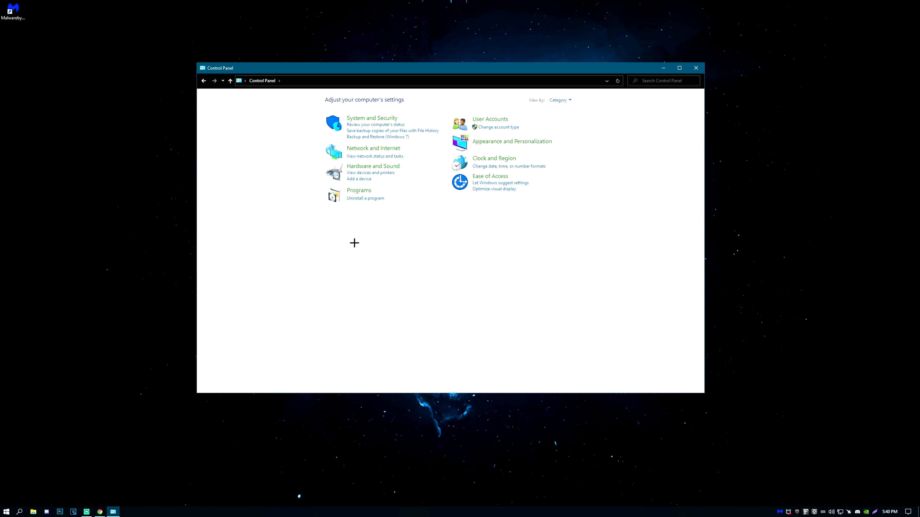
click(386, 119)
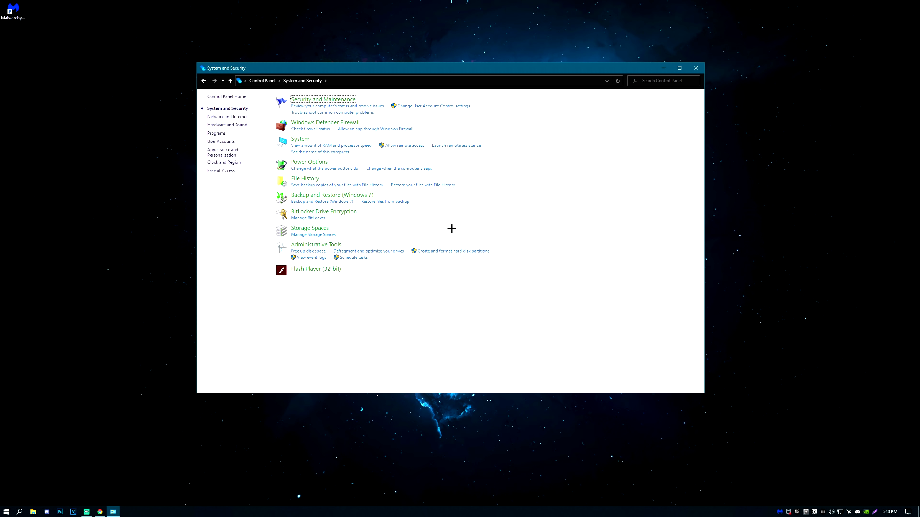
click(309, 162)
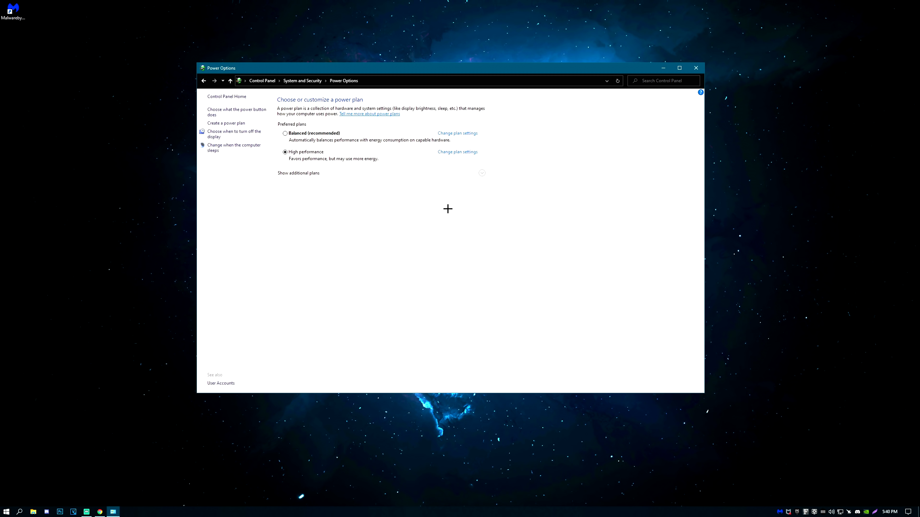
click(464, 152)
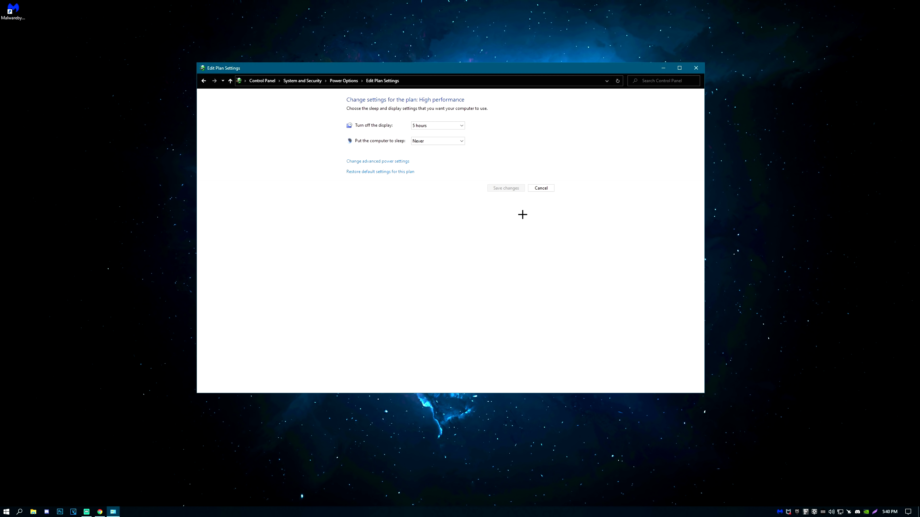
click(387, 162)
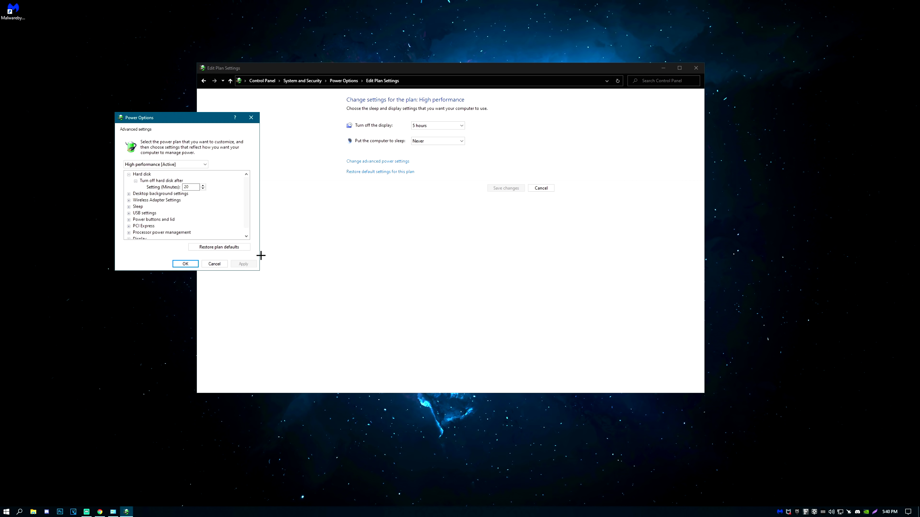
In the High performance plan's Wireless Adapter Settings, choose Maximum Performance for Power Saving Mode
click(129, 174)
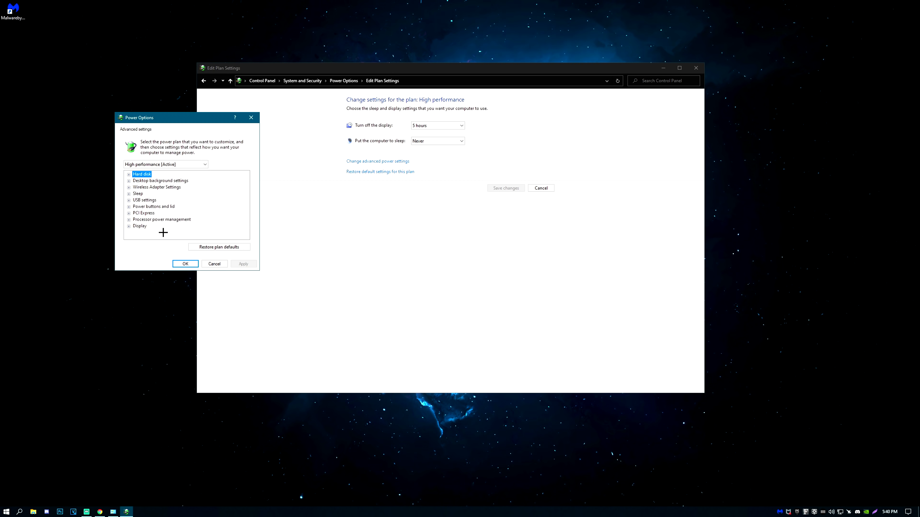
click(128, 188)
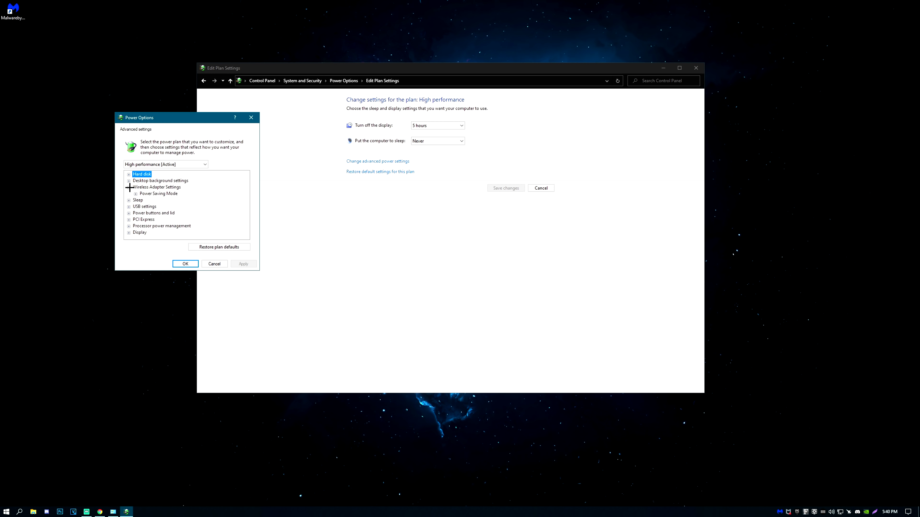
click(135, 193)
click(172, 200)
click(172, 200)
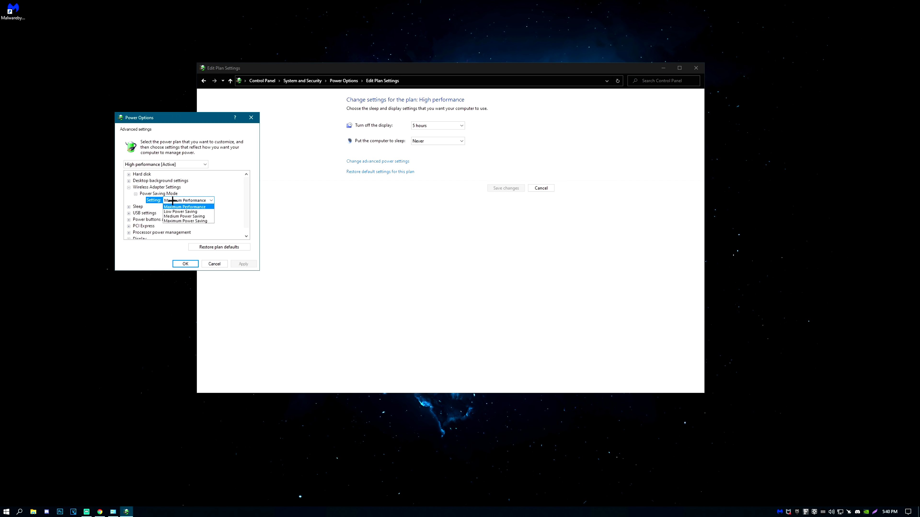
click(183, 208)
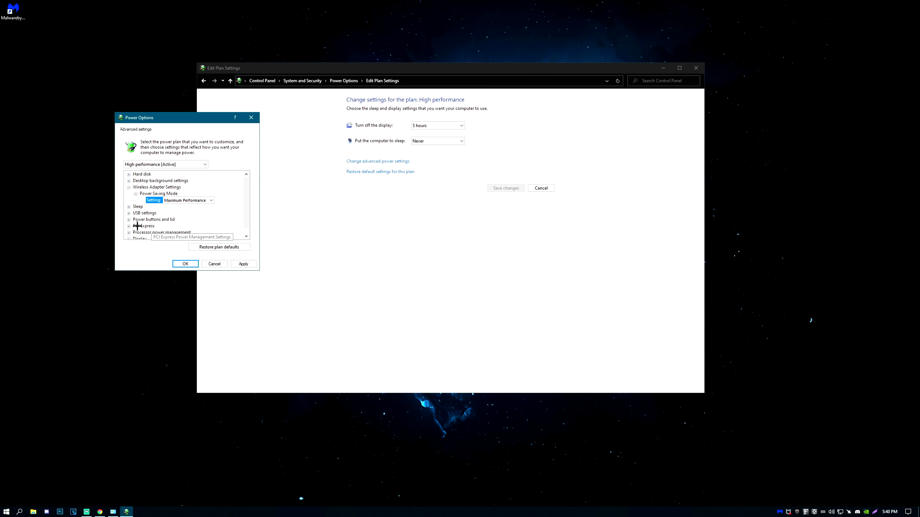
Set Link State Power Management under PCI Express to Off
click(129, 227)
click(135, 220)
click(171, 219)
click(171, 219)
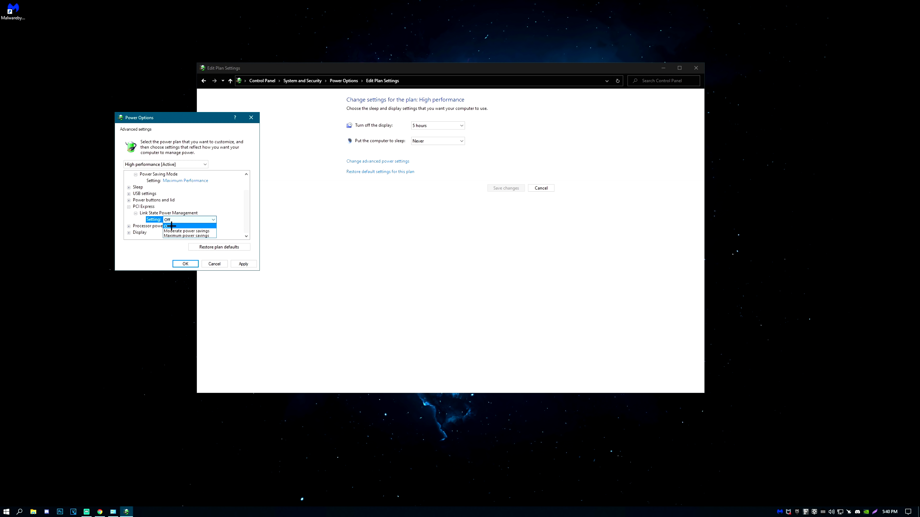
click(171, 226)
Under Processor power management, set the core parking overutilization threshold to 100%, apply the plan changes and close the power settings
click(130, 226)
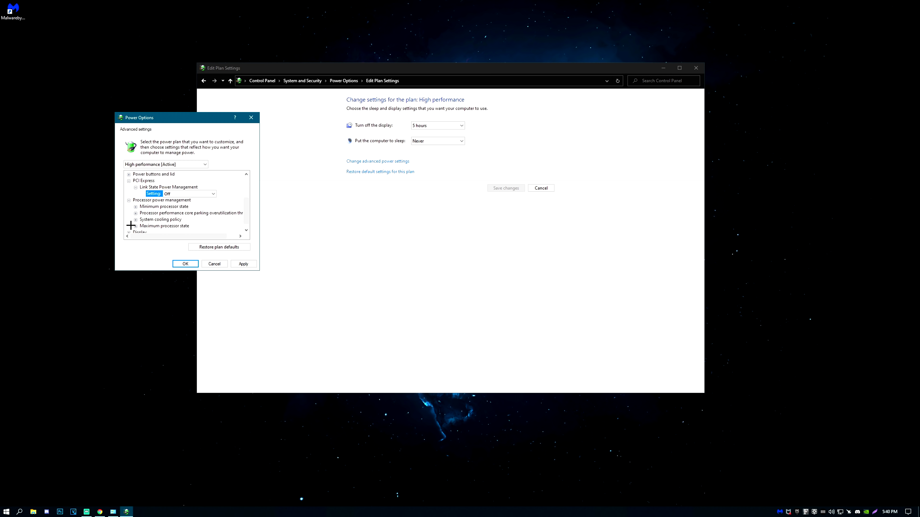
click(135, 213)
click(167, 219)
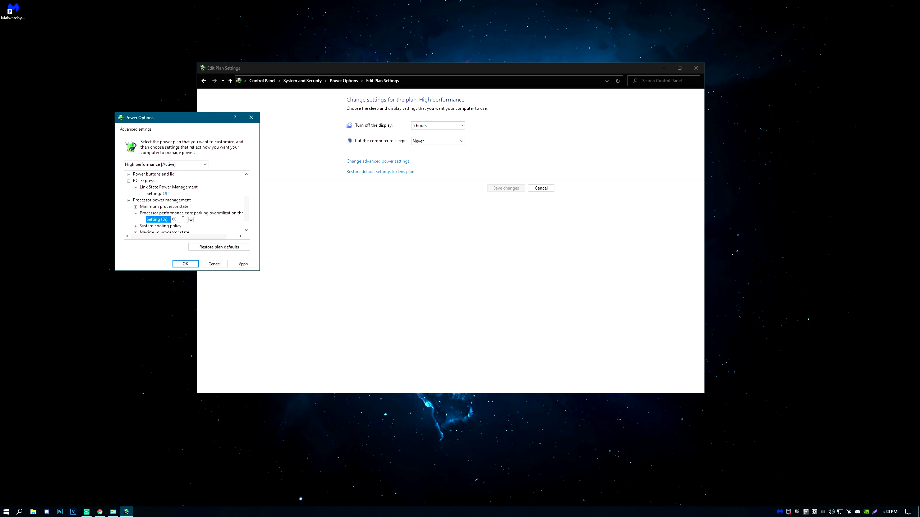
text(100)
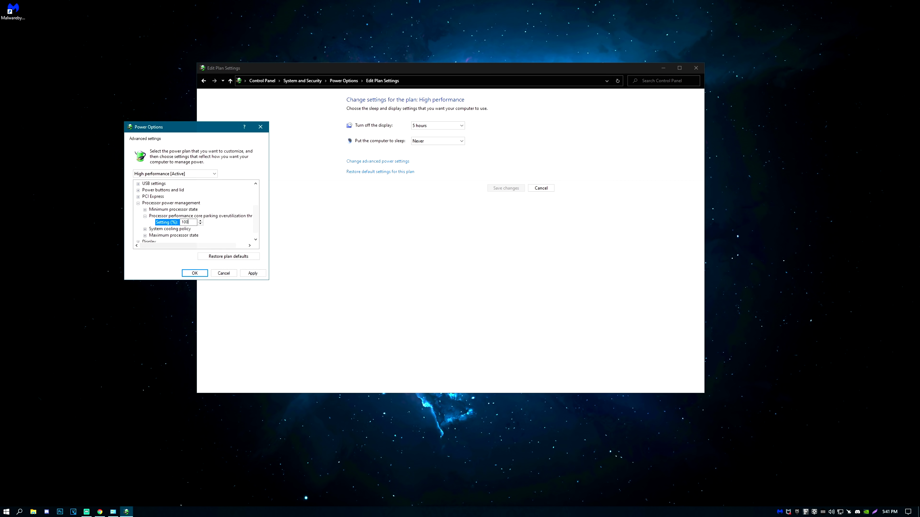
click(257, 274)
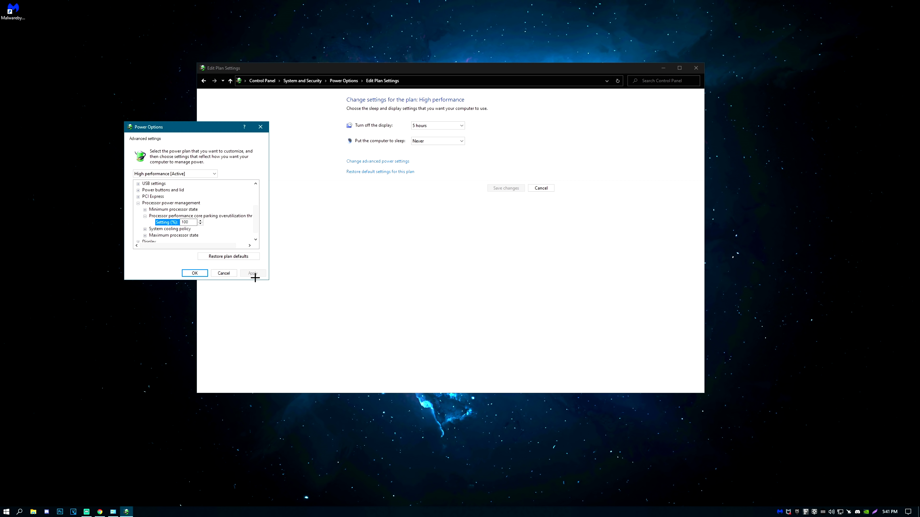
click(195, 273)
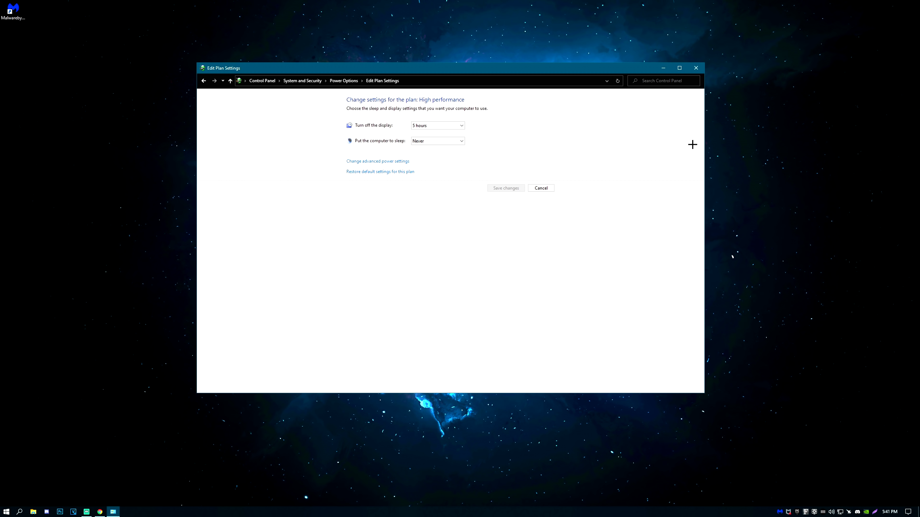
click(695, 68)
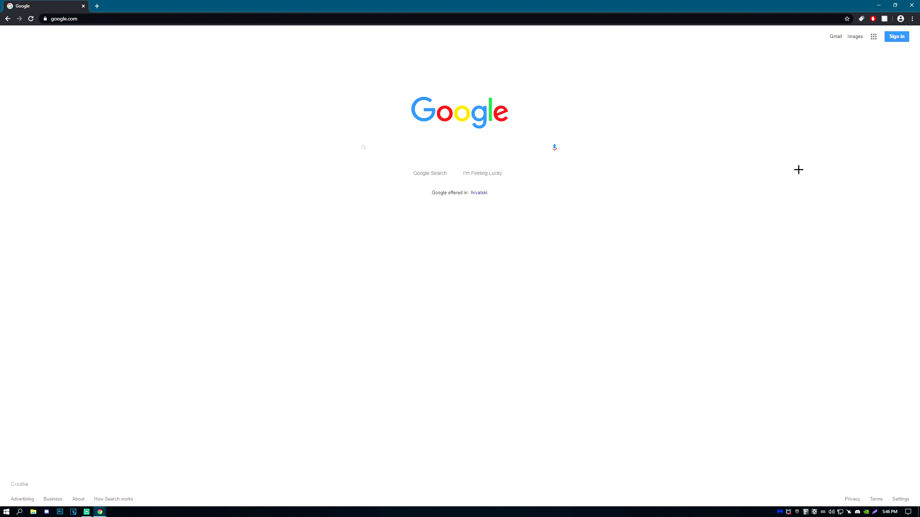
In Chrome's advanced System settings, turn off hardware acceleration and relaunch the browser
click(912, 18)
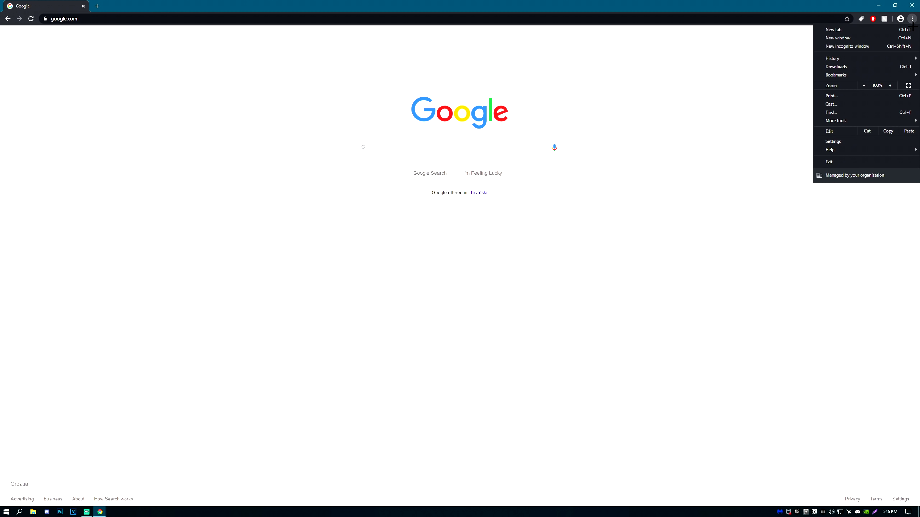
click(852, 139)
scroll(714, 287, down, 3)
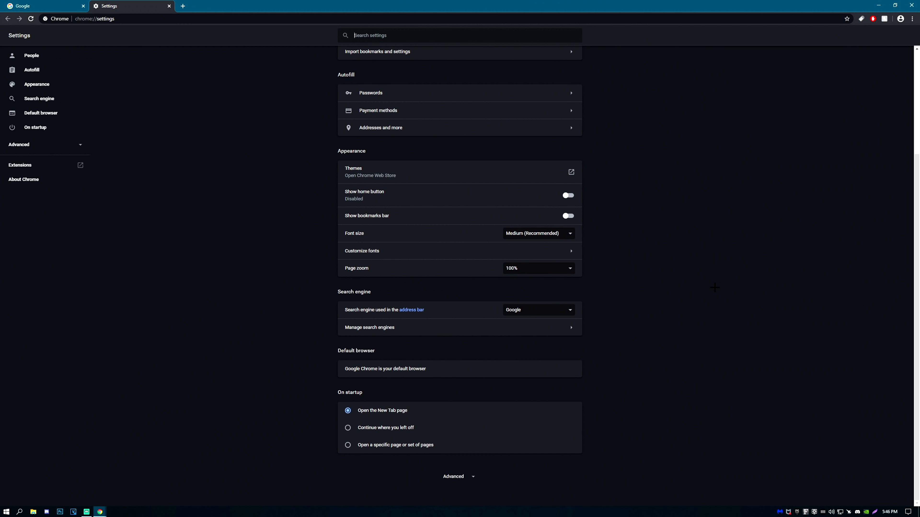
click(455, 477)
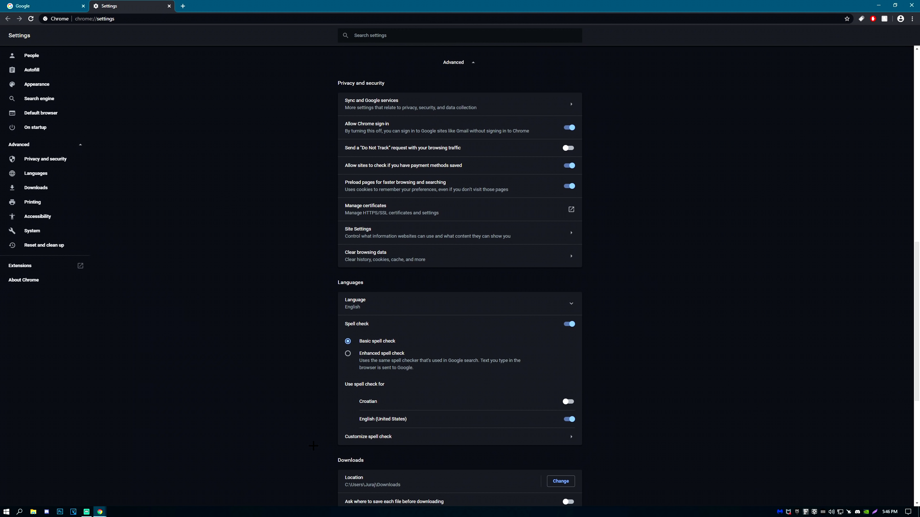
scroll(306, 390, down, 5)
scroll(306, 390, down, 2)
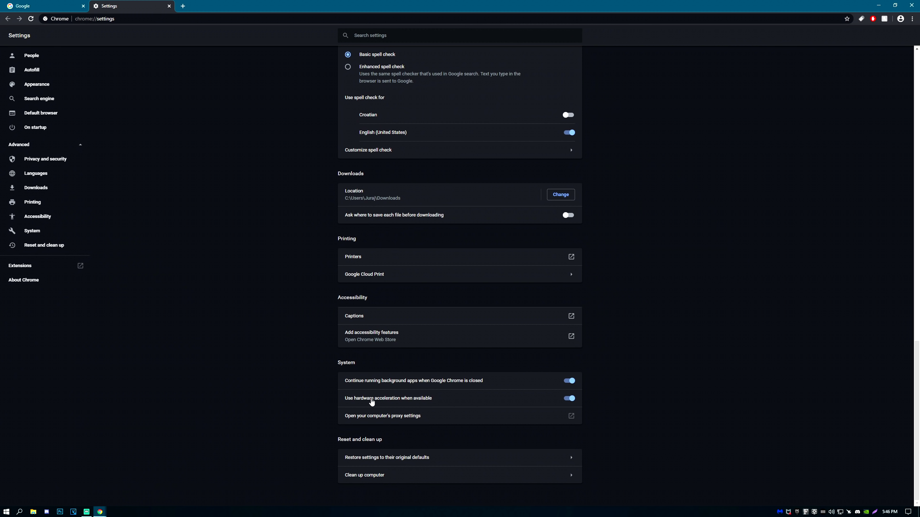
click(571, 399)
click(540, 398)
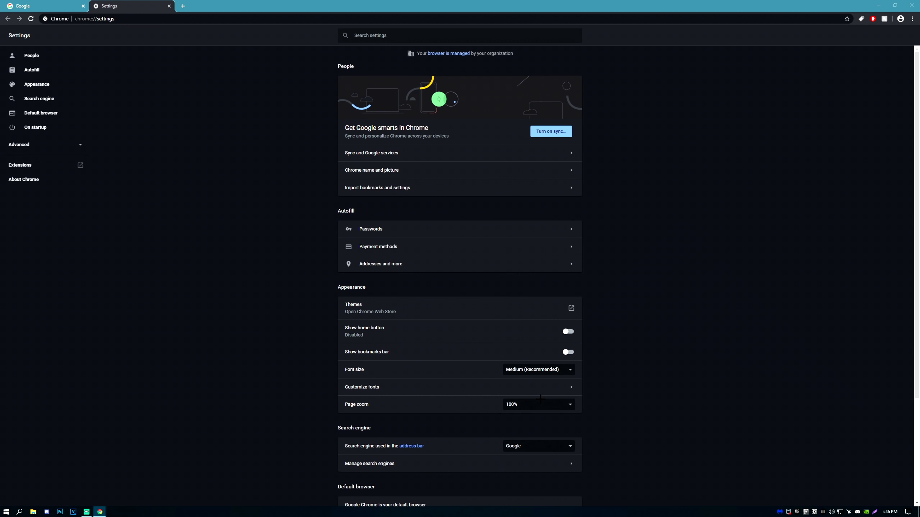
Check the hardware acceleration setting in the advanced System section again, and close the settings and the browser
scroll(544, 405, down, 4)
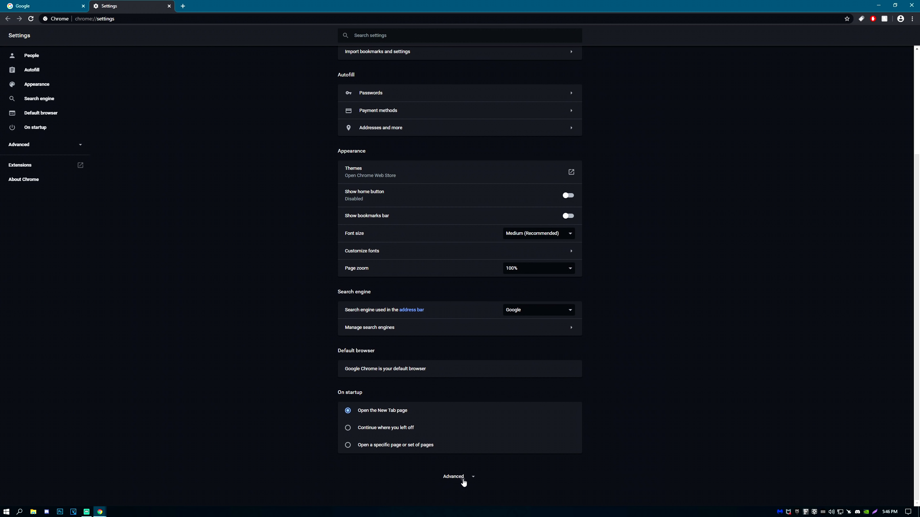
click(457, 480)
scroll(247, 369, down, 10)
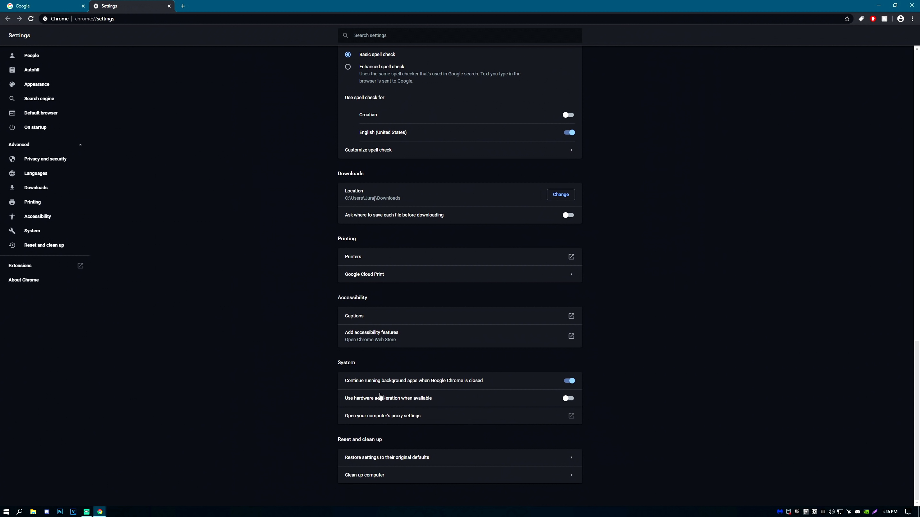
click(169, 6)
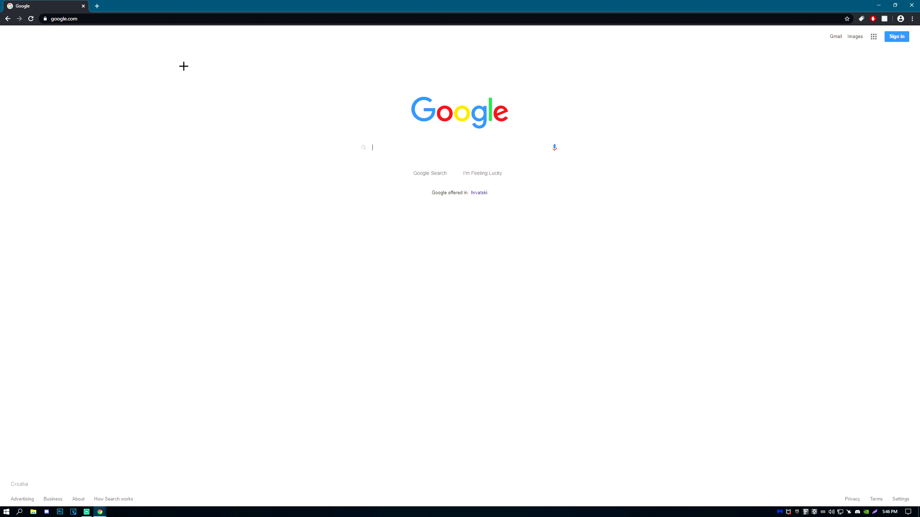
click(912, 5)
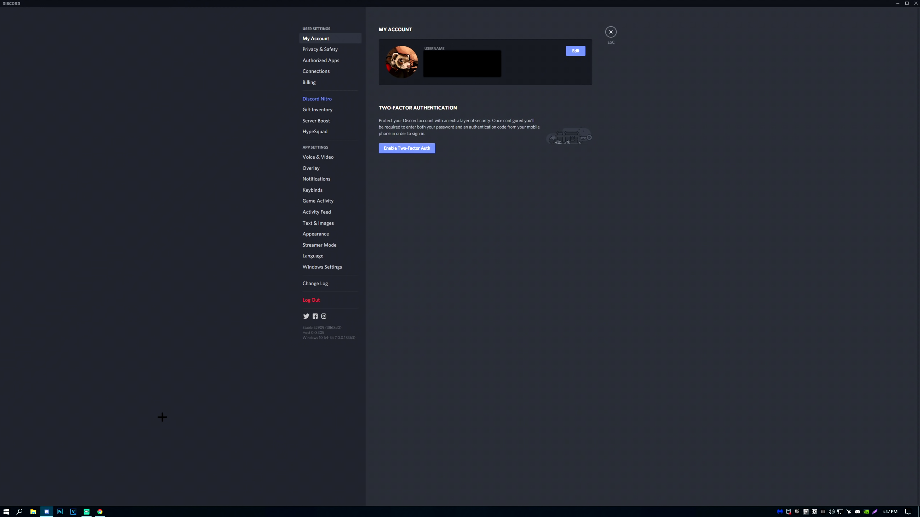
In Discord's Appearance settings, turn off Hardware Acceleration and accept the relaunch
click(336, 235)
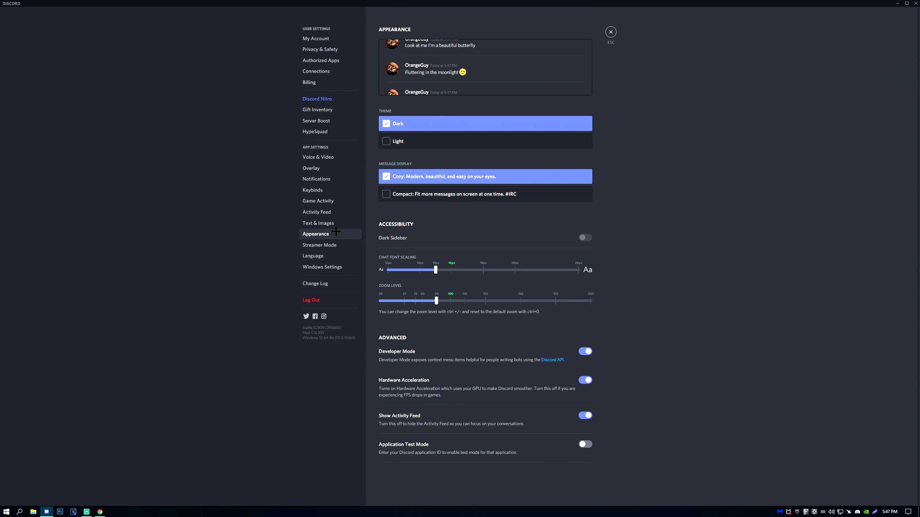
click(587, 382)
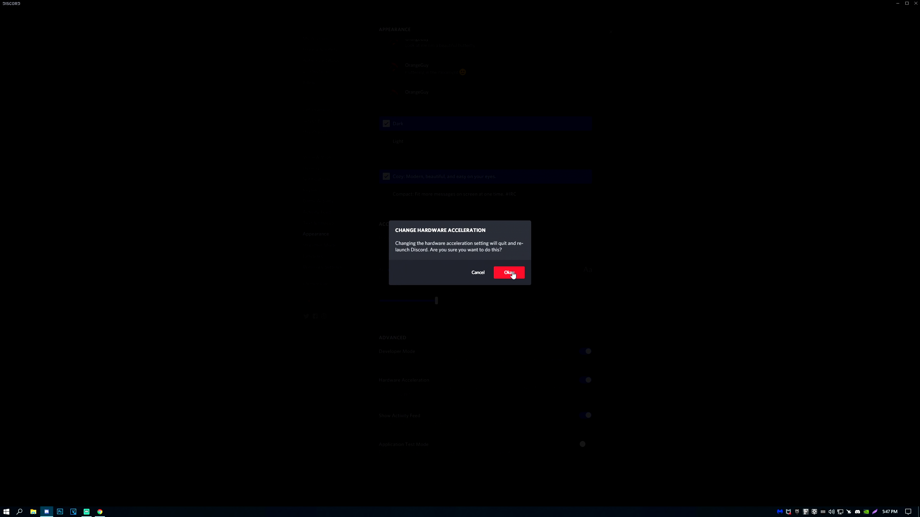
click(511, 274)
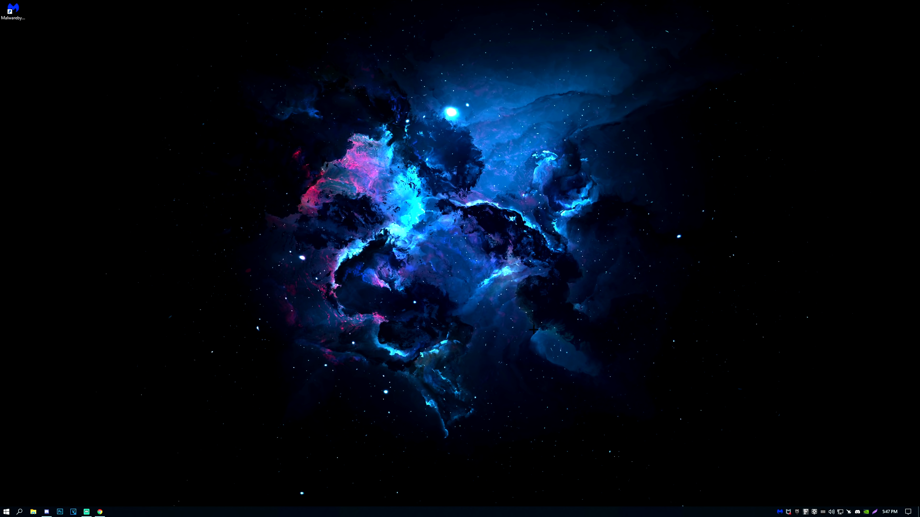
Run gpedit.msc and widen the policy tree of the Local Group Policy Editor so the folder names are readable
text(gp)
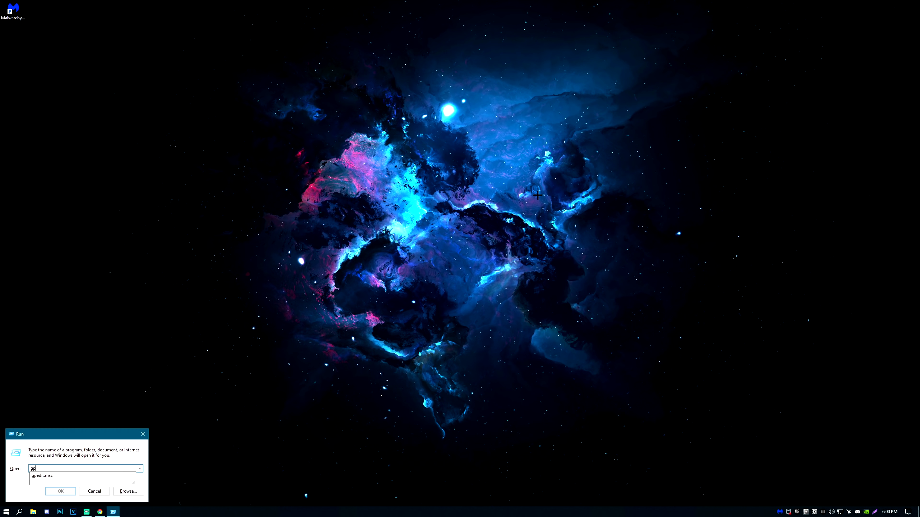
text(edit.msc)
key(Return)
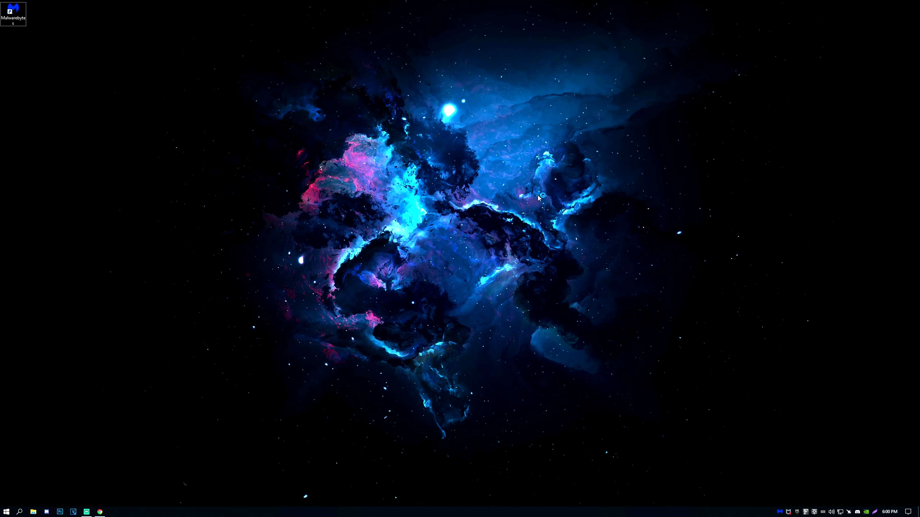
drag(329, 241, 687, 405)
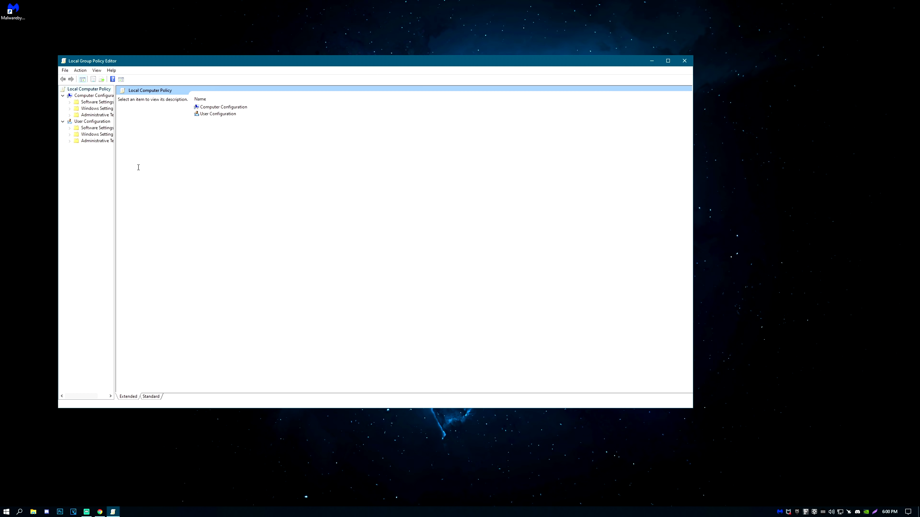
drag(115, 156, 213, 164)
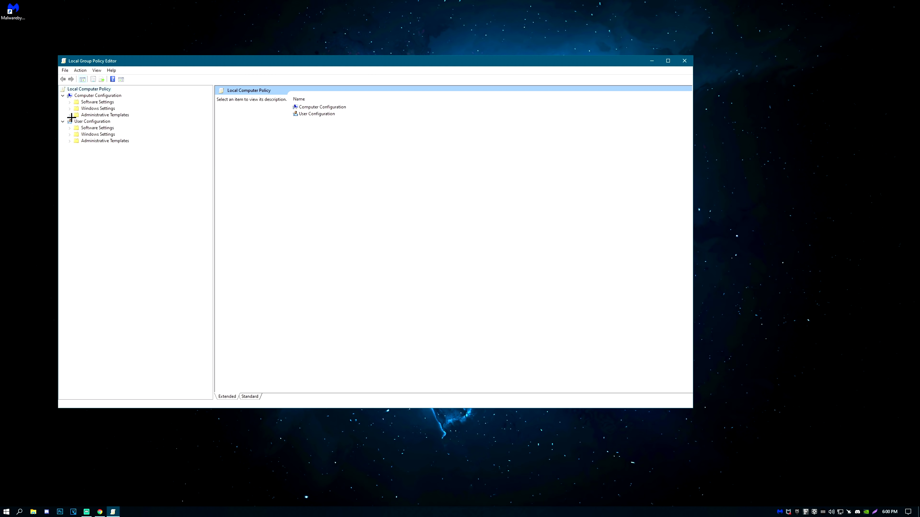
Show the QoS Packet Scheduler policies under Computer Configuration, Administrative Templates, Network
click(82, 114)
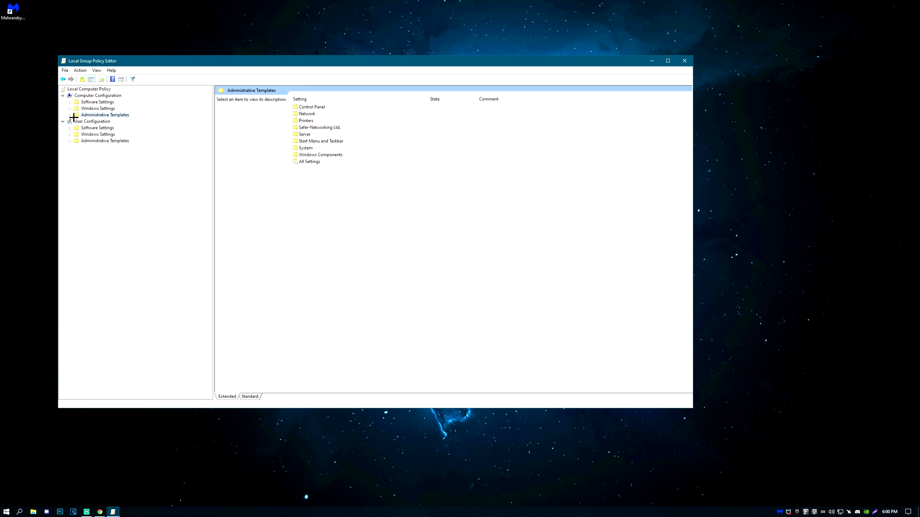
click(70, 115)
click(76, 128)
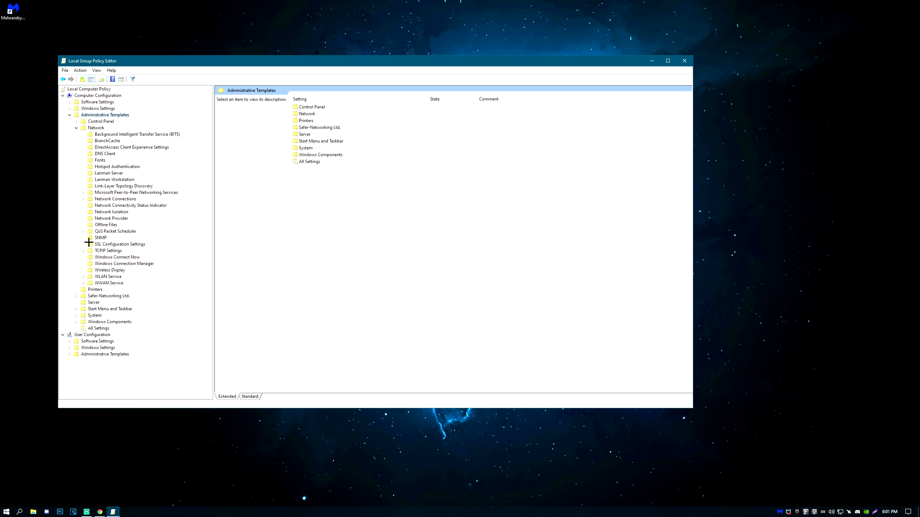
click(83, 231)
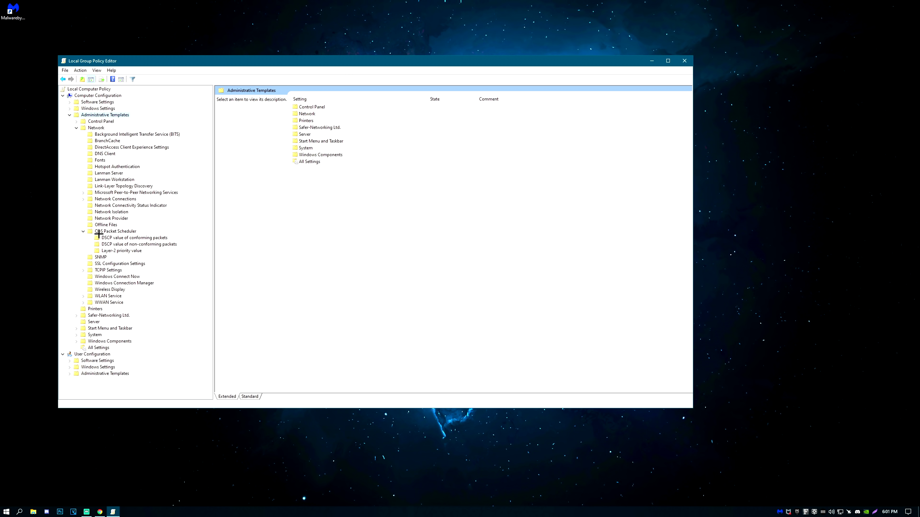
click(110, 231)
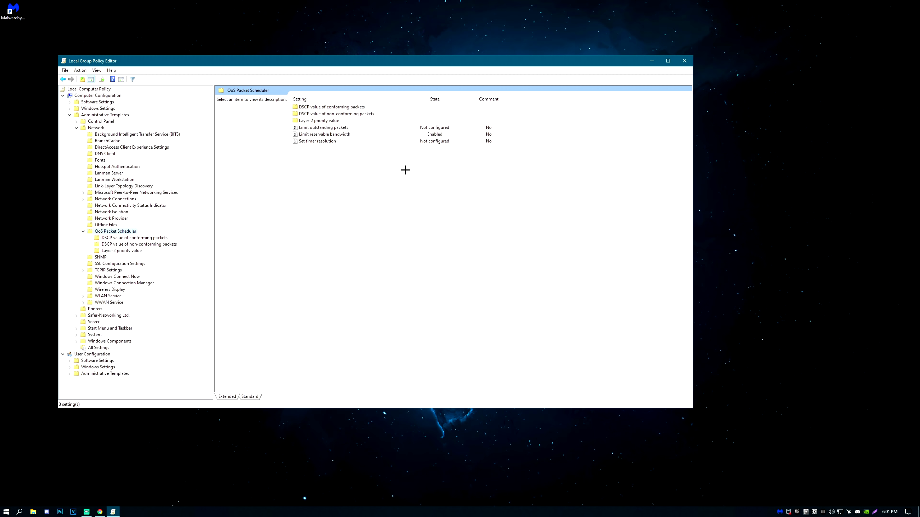
click(313, 134)
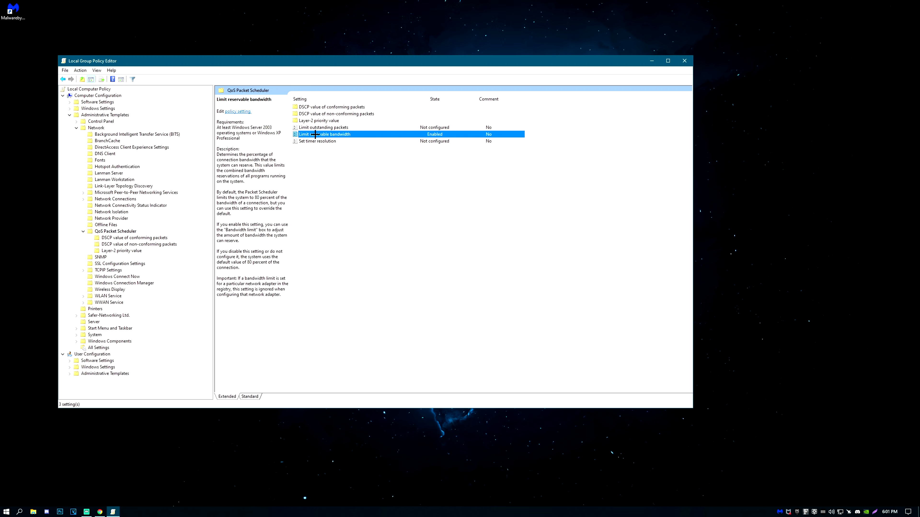
right_click(330, 134)
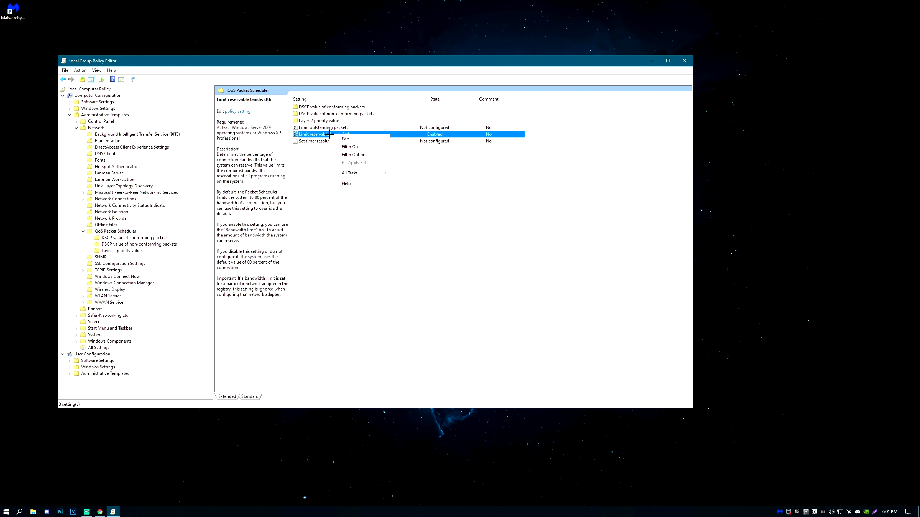
click(344, 140)
drag(261, 81, 675, 175)
click(501, 213)
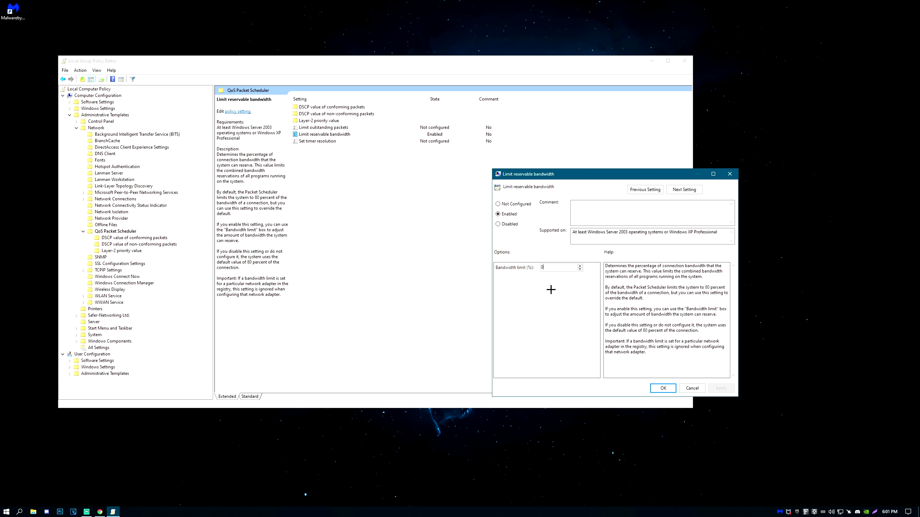
click(689, 383)
Edit the enabled Limit reservable bandwidth policy and set its bandwidth limit to 0%
right_click(353, 134)
click(362, 139)
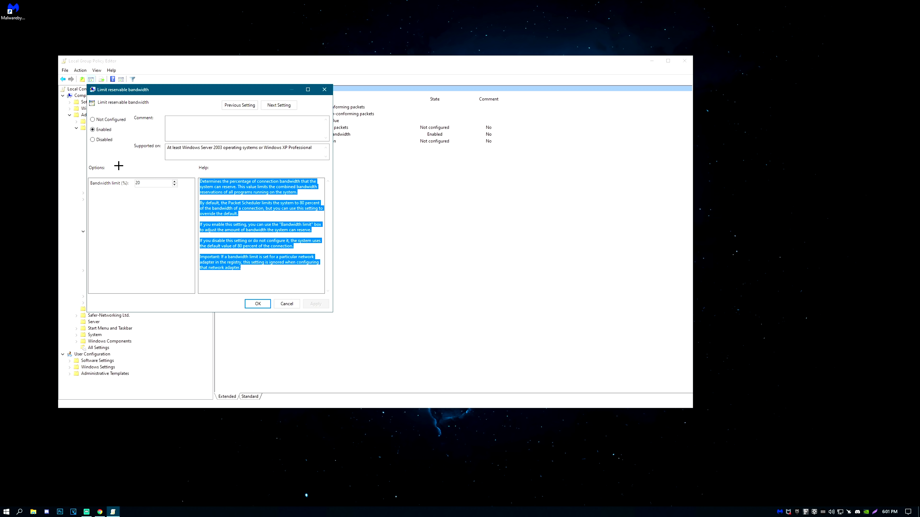
key(Tab)
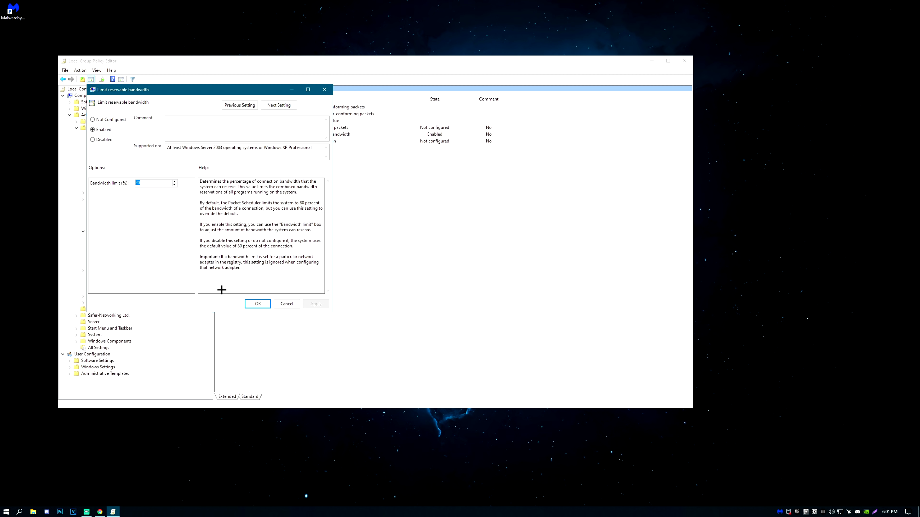
text(0)
click(256, 304)
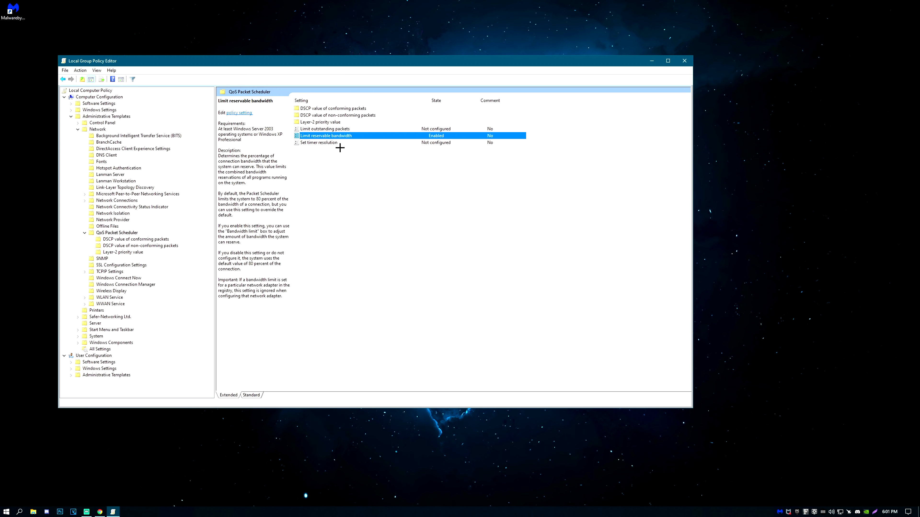
Review the saved options of the Limit reservable bandwidth policy and close the Local Group Policy Editor
right_click(333, 135)
click(347, 142)
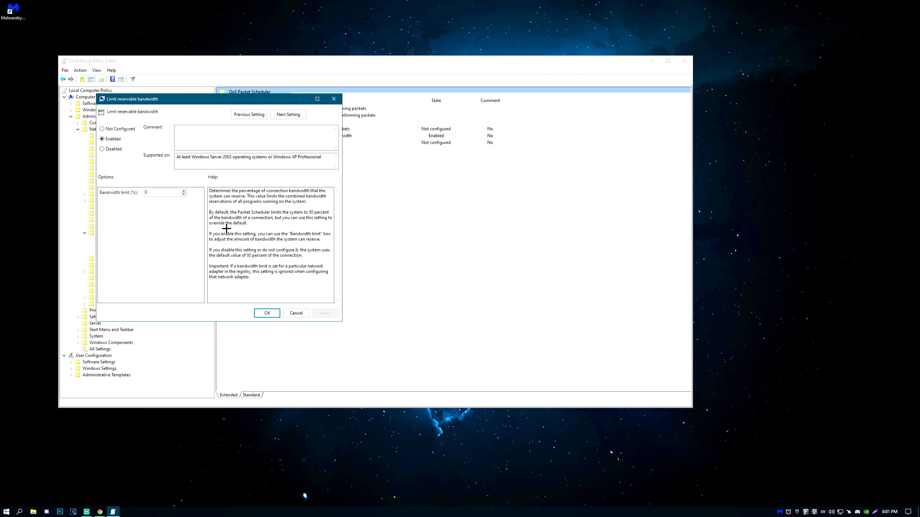
click(276, 315)
click(684, 60)
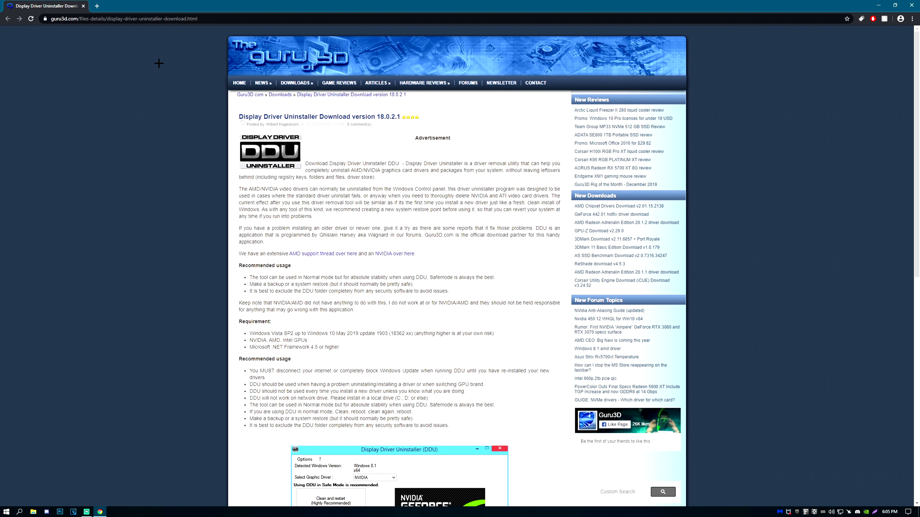
Download Display Driver Uninstaller from the EU - Germany mirror on guru3d.com and extract the zip archive onto the desktop
scroll(373, 199, down, 12)
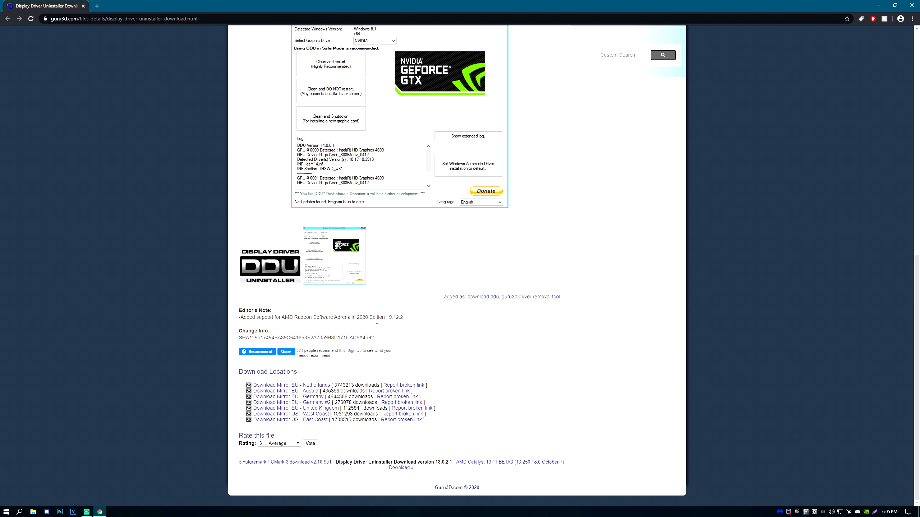
click(303, 398)
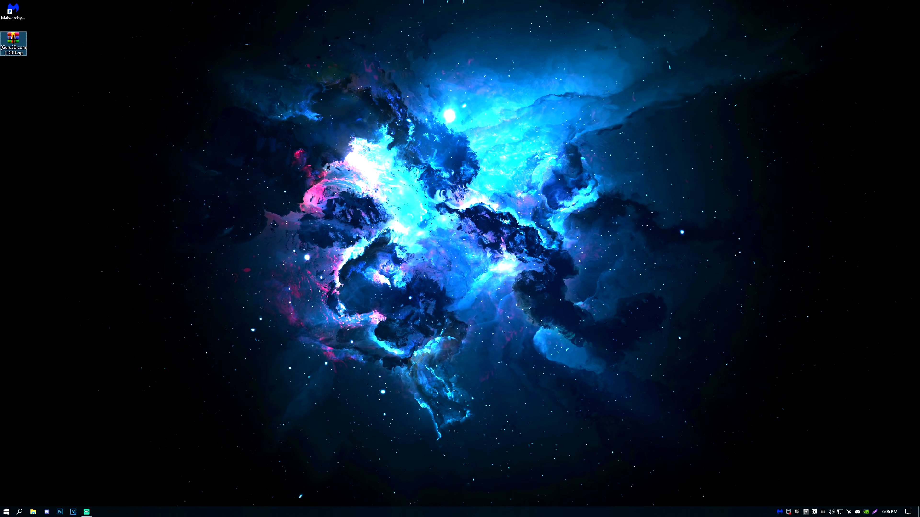
right_click(13, 39)
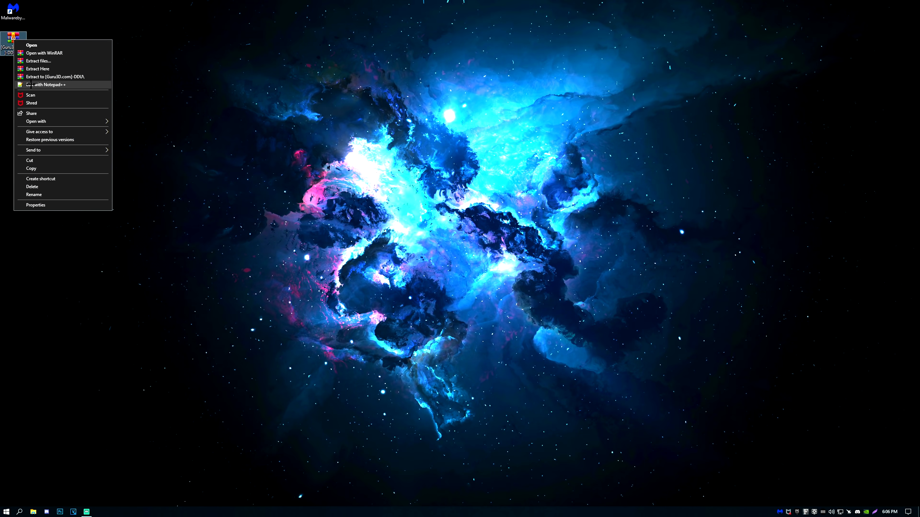
click(51, 70)
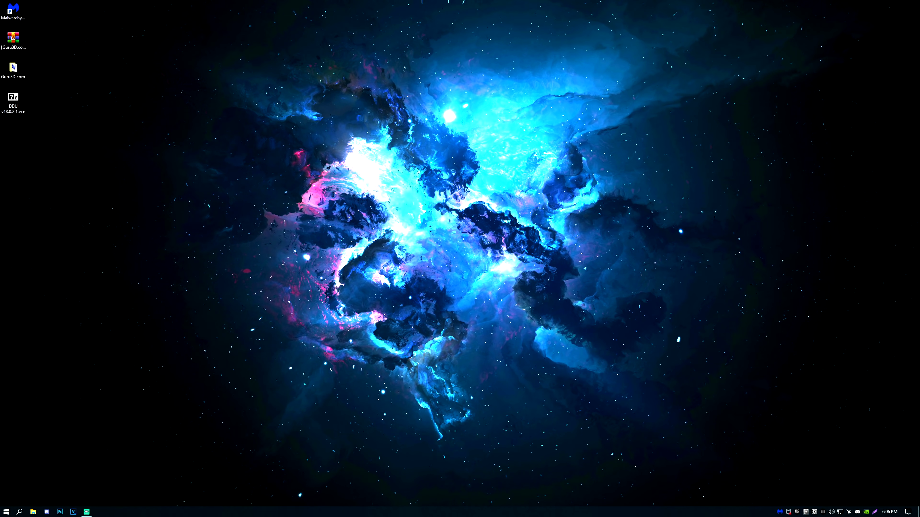
right_click(54, 135)
click(71, 157)
Extract the DDU v18.0.2.1.exe self-extracting archive to the desktop and launch Display Driver Uninstaller.exe from its folder
double_click(13, 100)
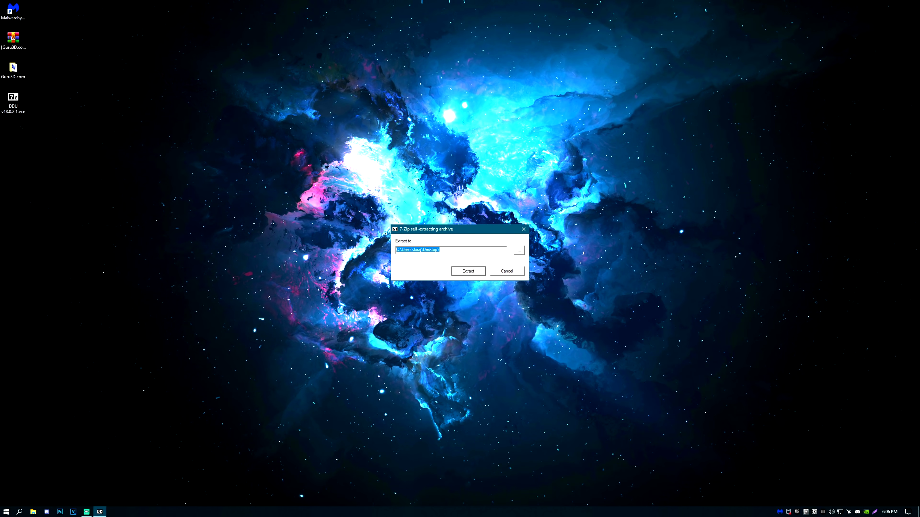
click(473, 268)
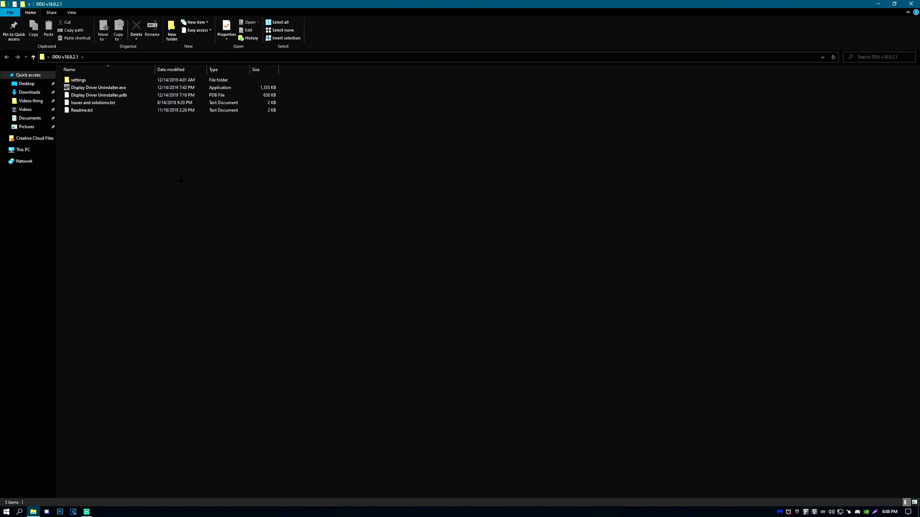
double_click(97, 87)
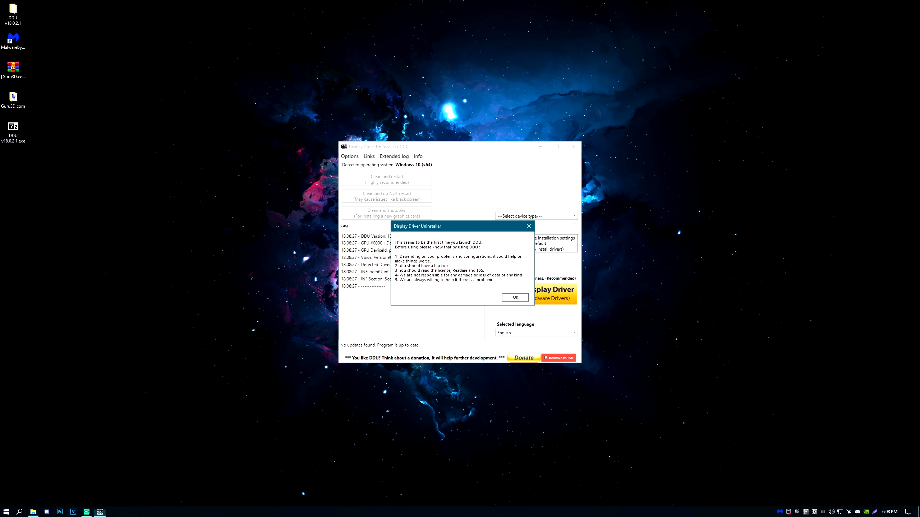
Acknowledge the first-launch and Safe Mode notices of Display Driver Uninstaller, closing its options with the default settings kept
click(515, 298)
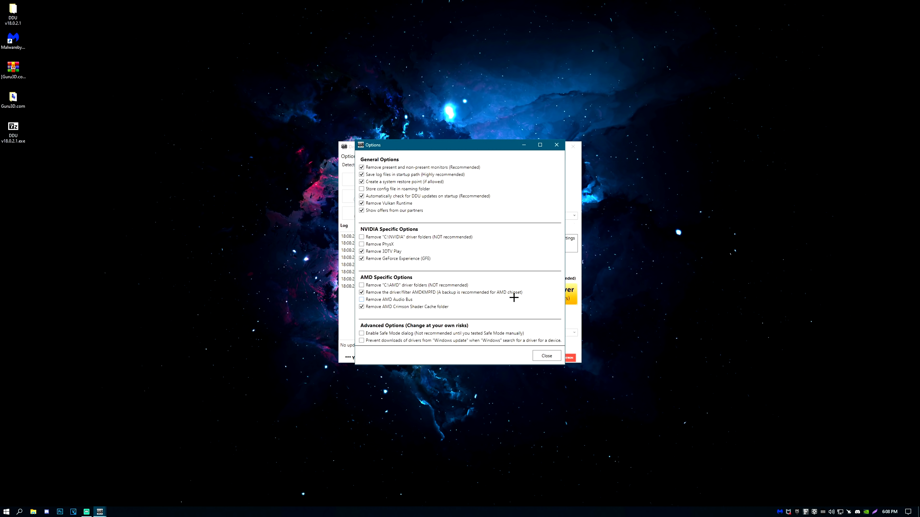
click(547, 356)
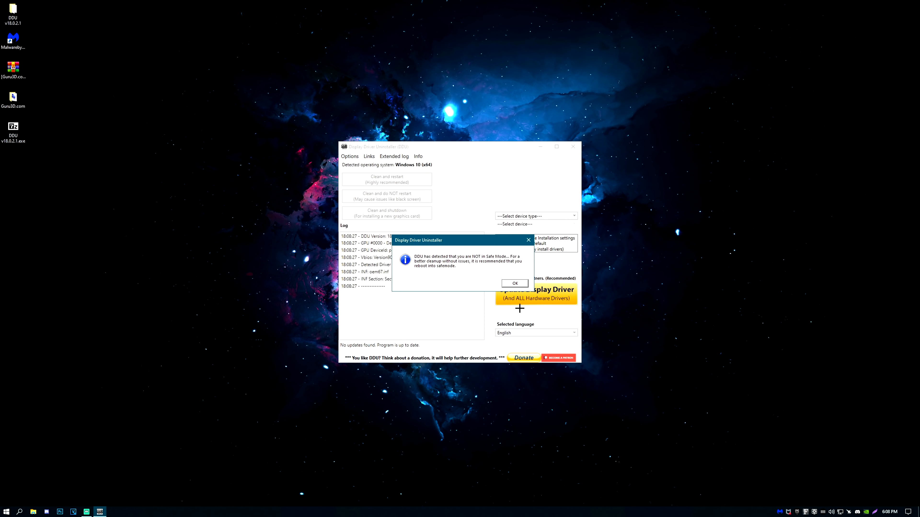
click(516, 286)
Set the device type to GPU and the device to NVIDIA, and run the driver cleanup with the Clean and do NOT restart option
click(535, 215)
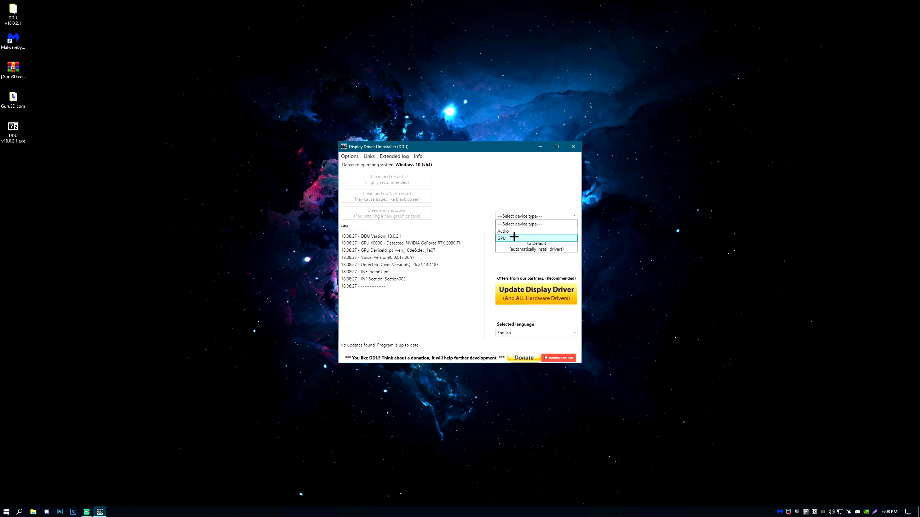
click(513, 235)
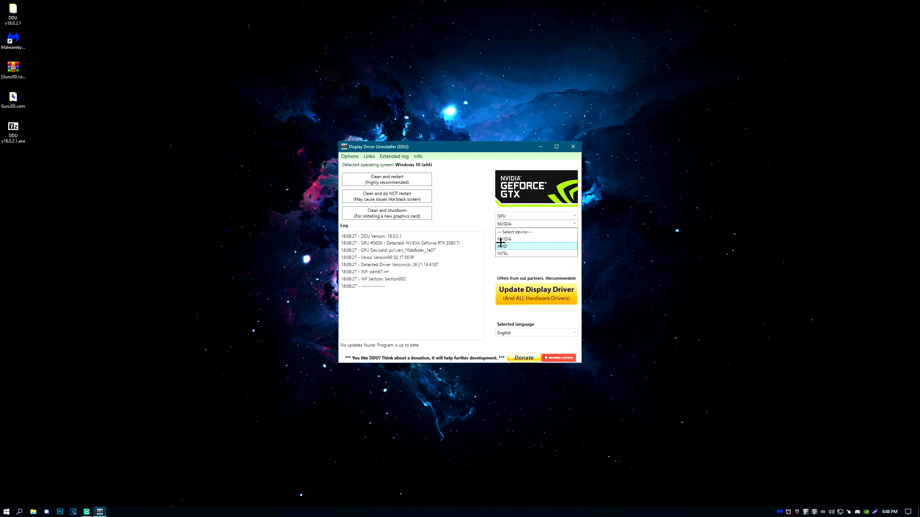
click(506, 239)
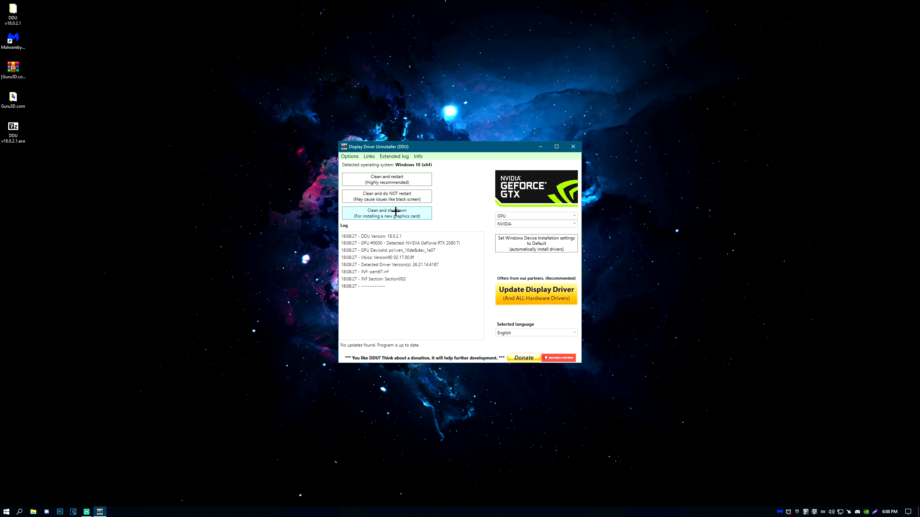
click(400, 196)
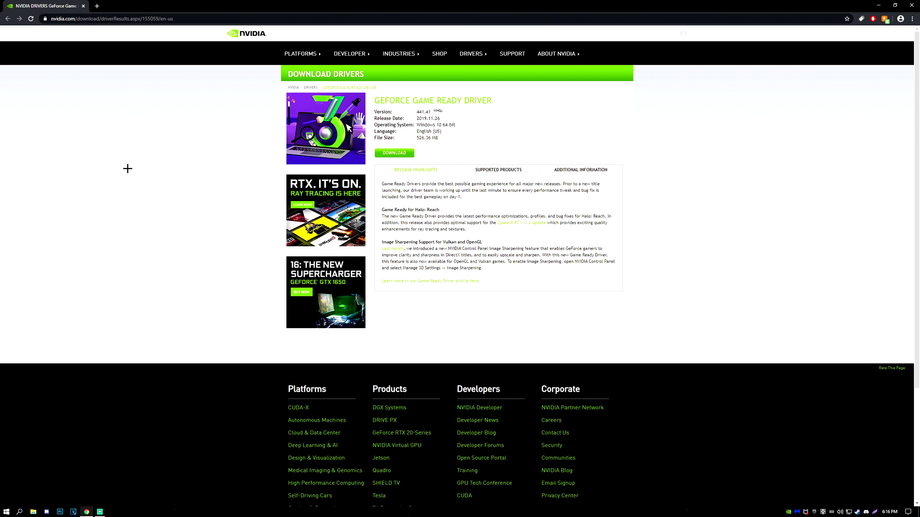
Download GeForce Game Ready Driver 441.41 from nvidia.com and extract its installer files to C:\NVIDIA\DisplayDriver\441.41\Win10_64\International
click(394, 153)
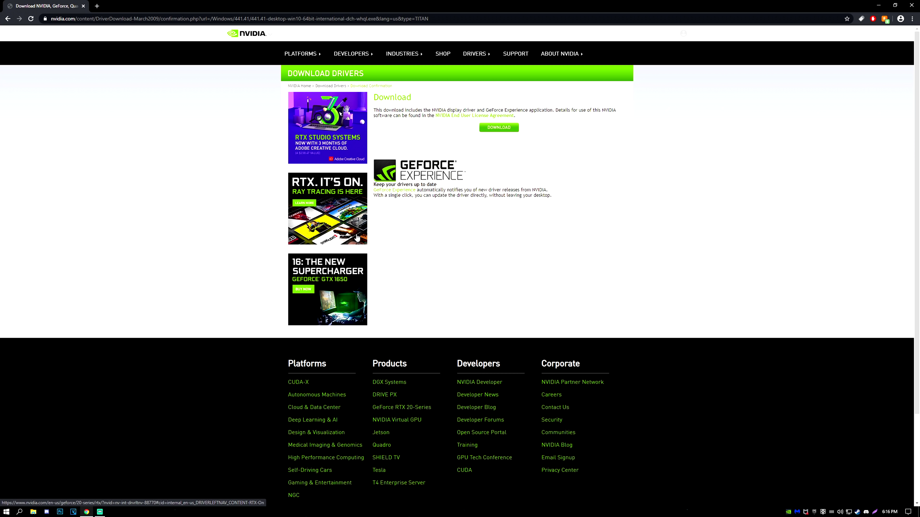
click(503, 132)
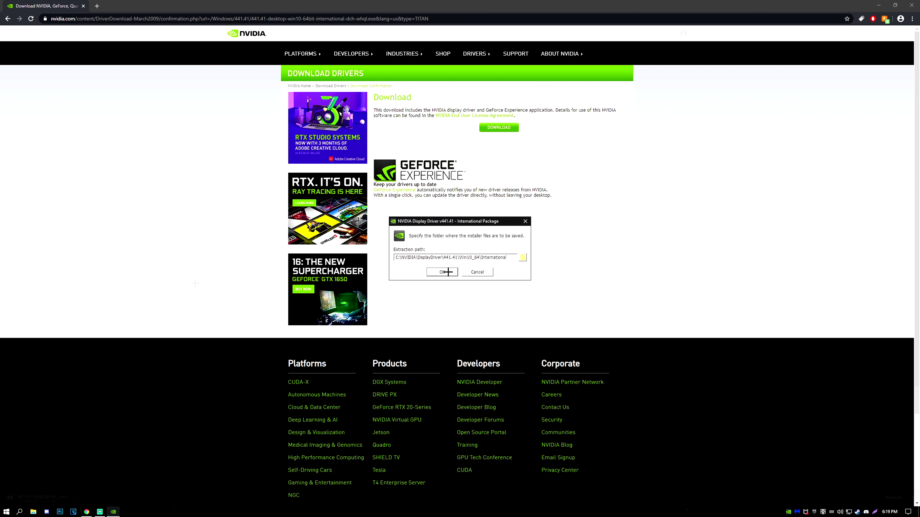
click(443, 271)
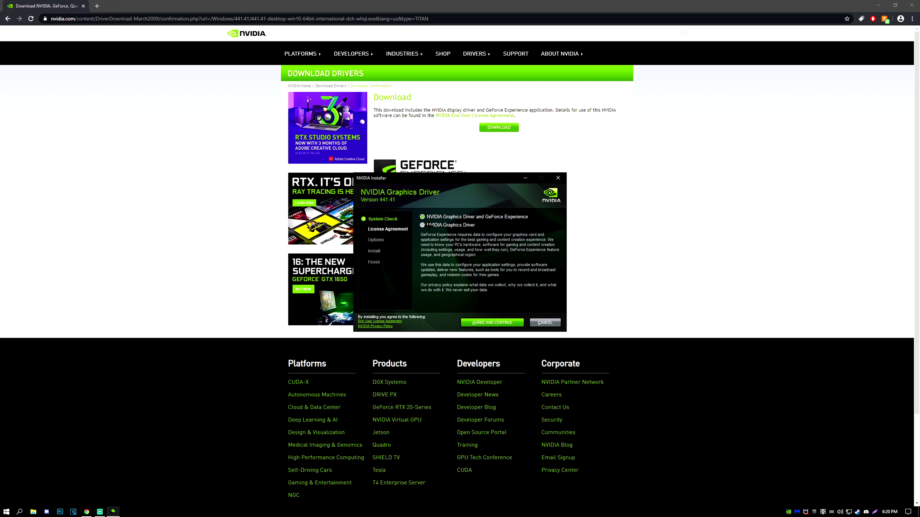
Start installing the NVIDIA Graphics Driver option through the Custom (Advanced) installation with all listed driver components selected
click(440, 226)
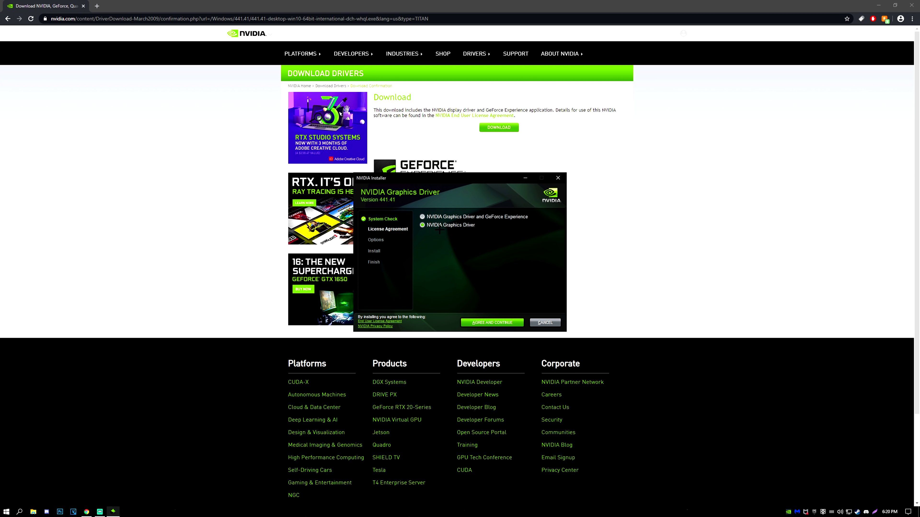
click(486, 323)
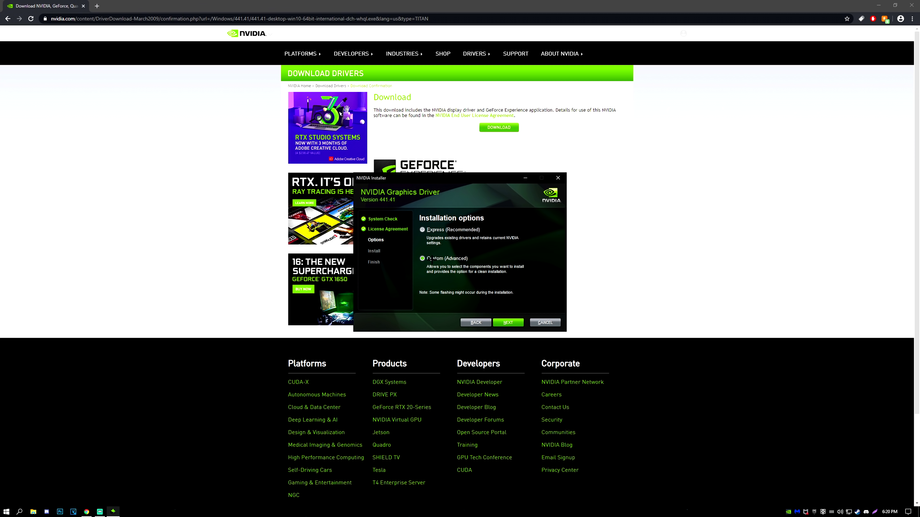
click(507, 323)
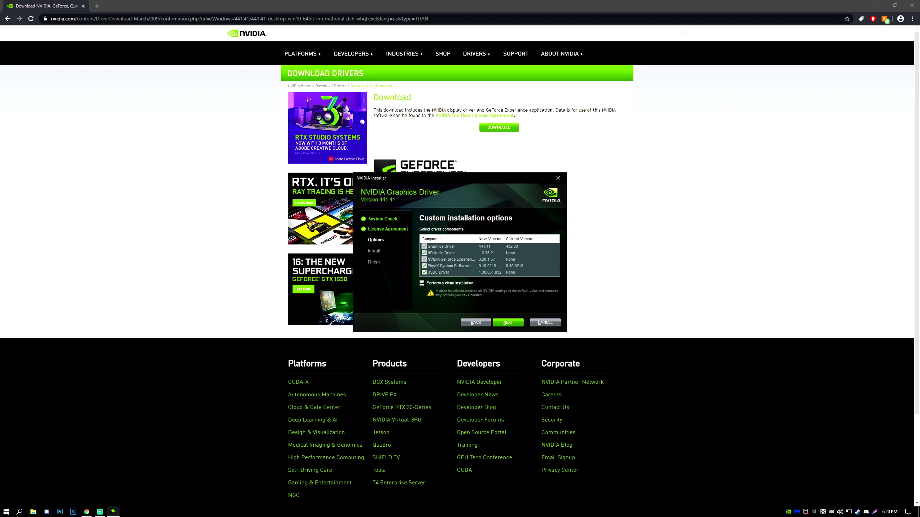
click(506, 322)
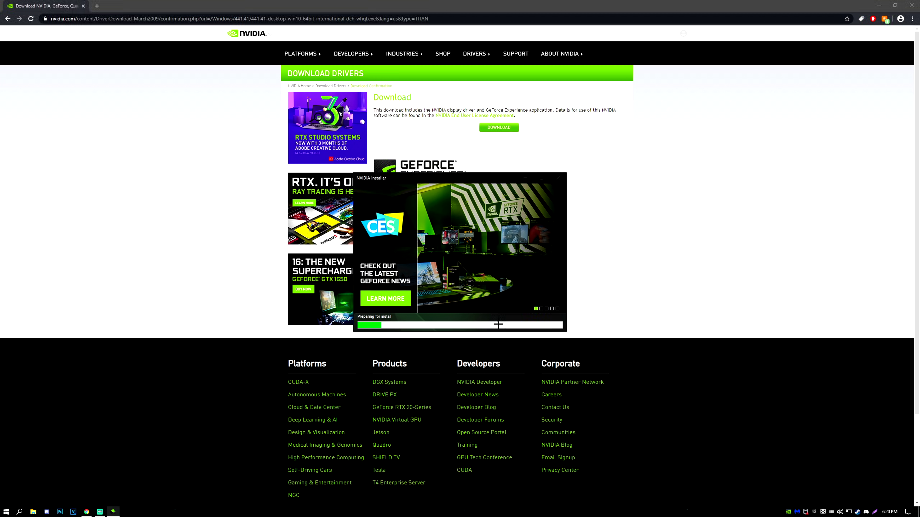